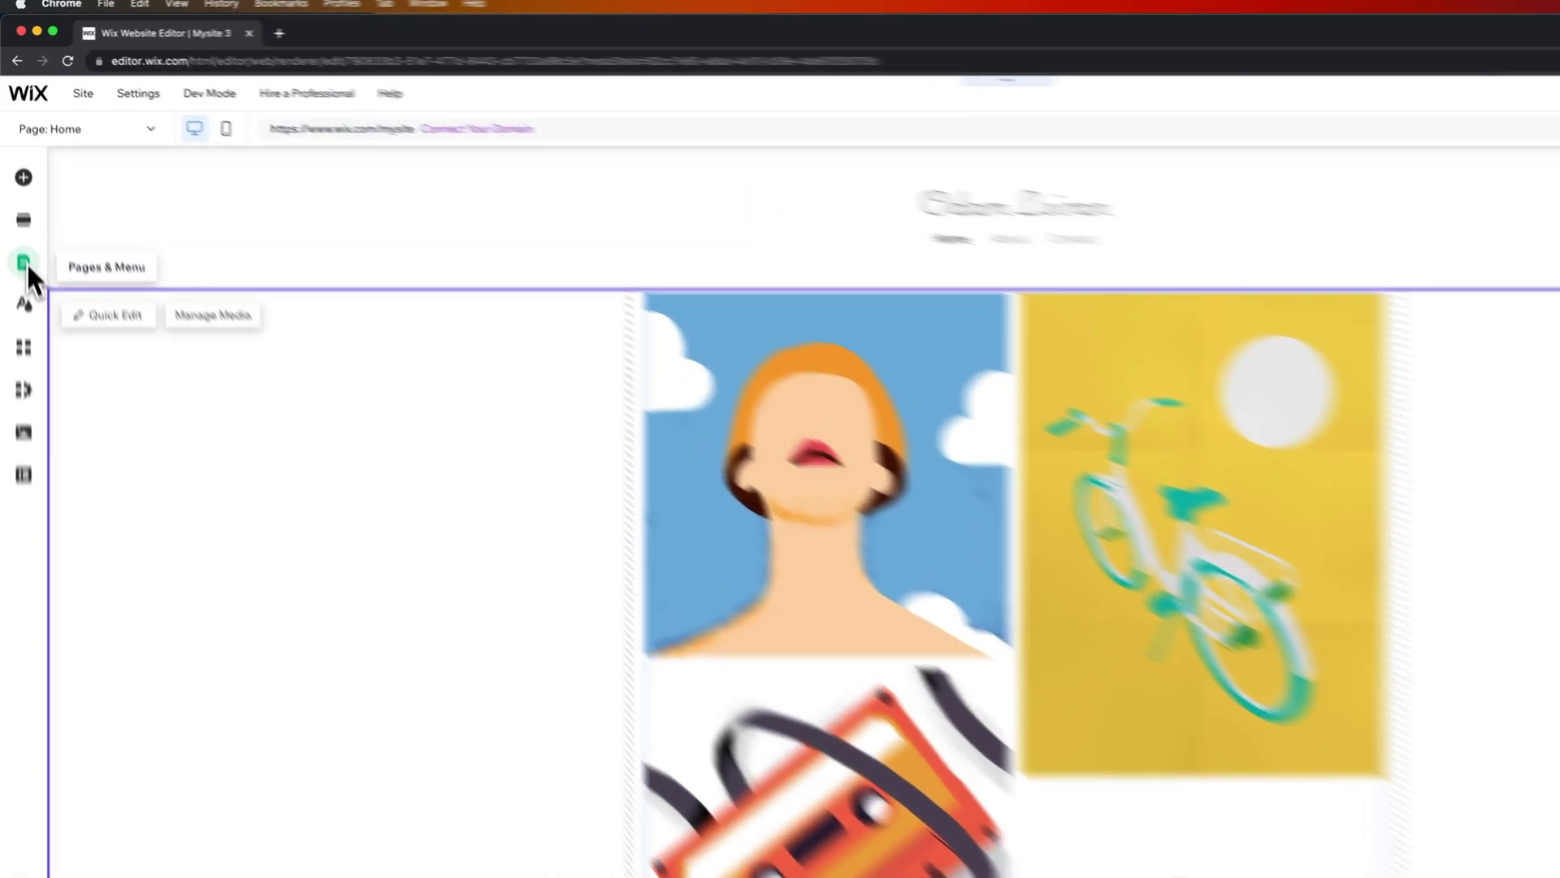
Add a dropdown folder named "Work" to the site menu
click(25, 262)
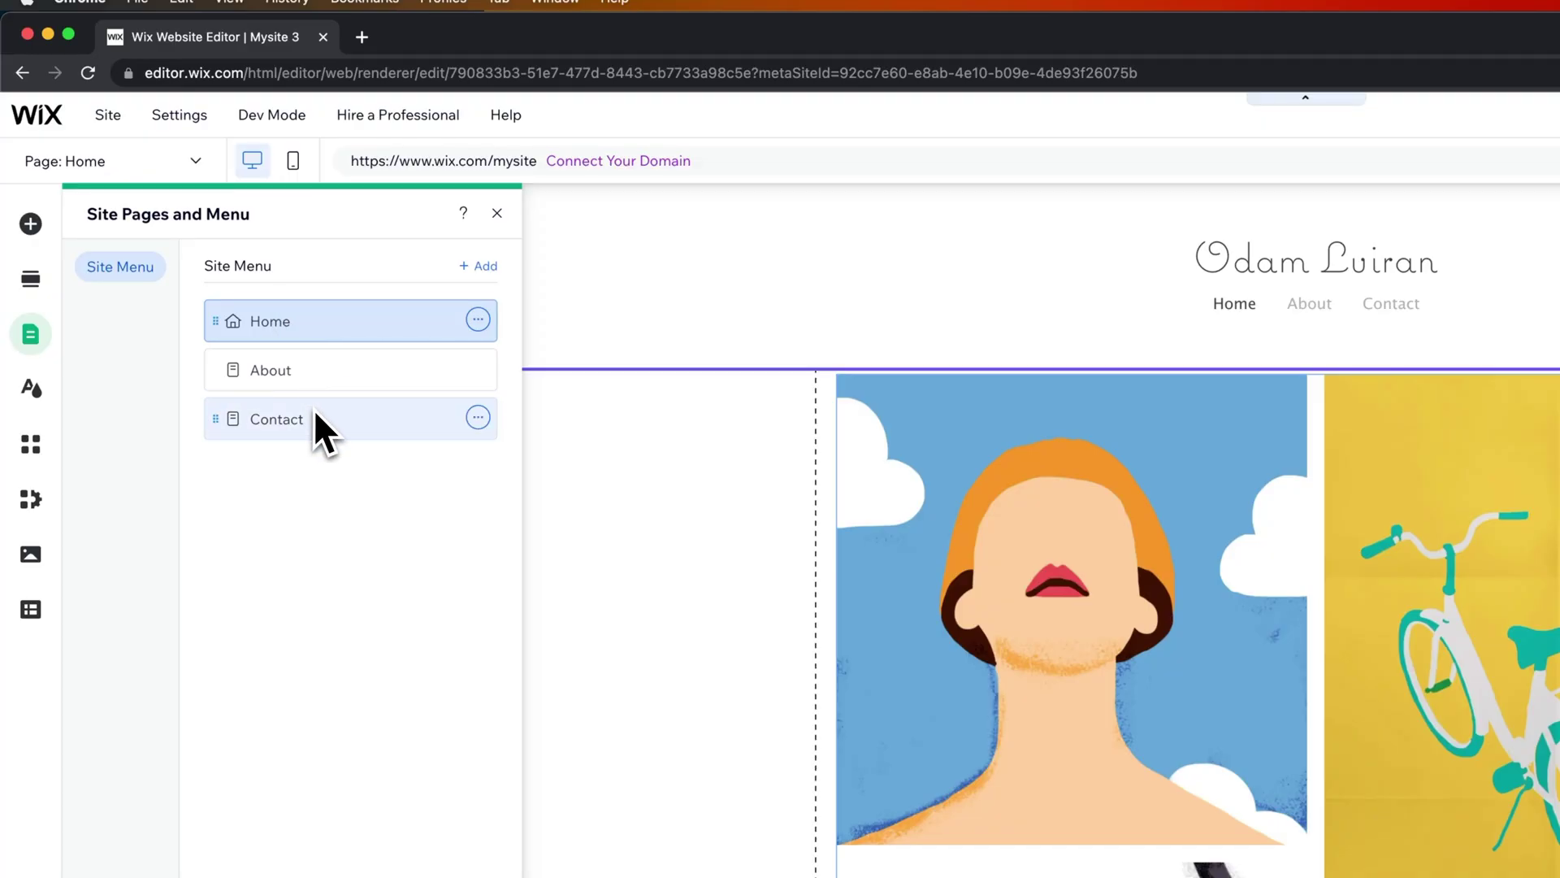
mouse_move(244, 377)
mouse_down()
mouse_move(244, 348)
mouse_move(233, 374)
mouse_up()
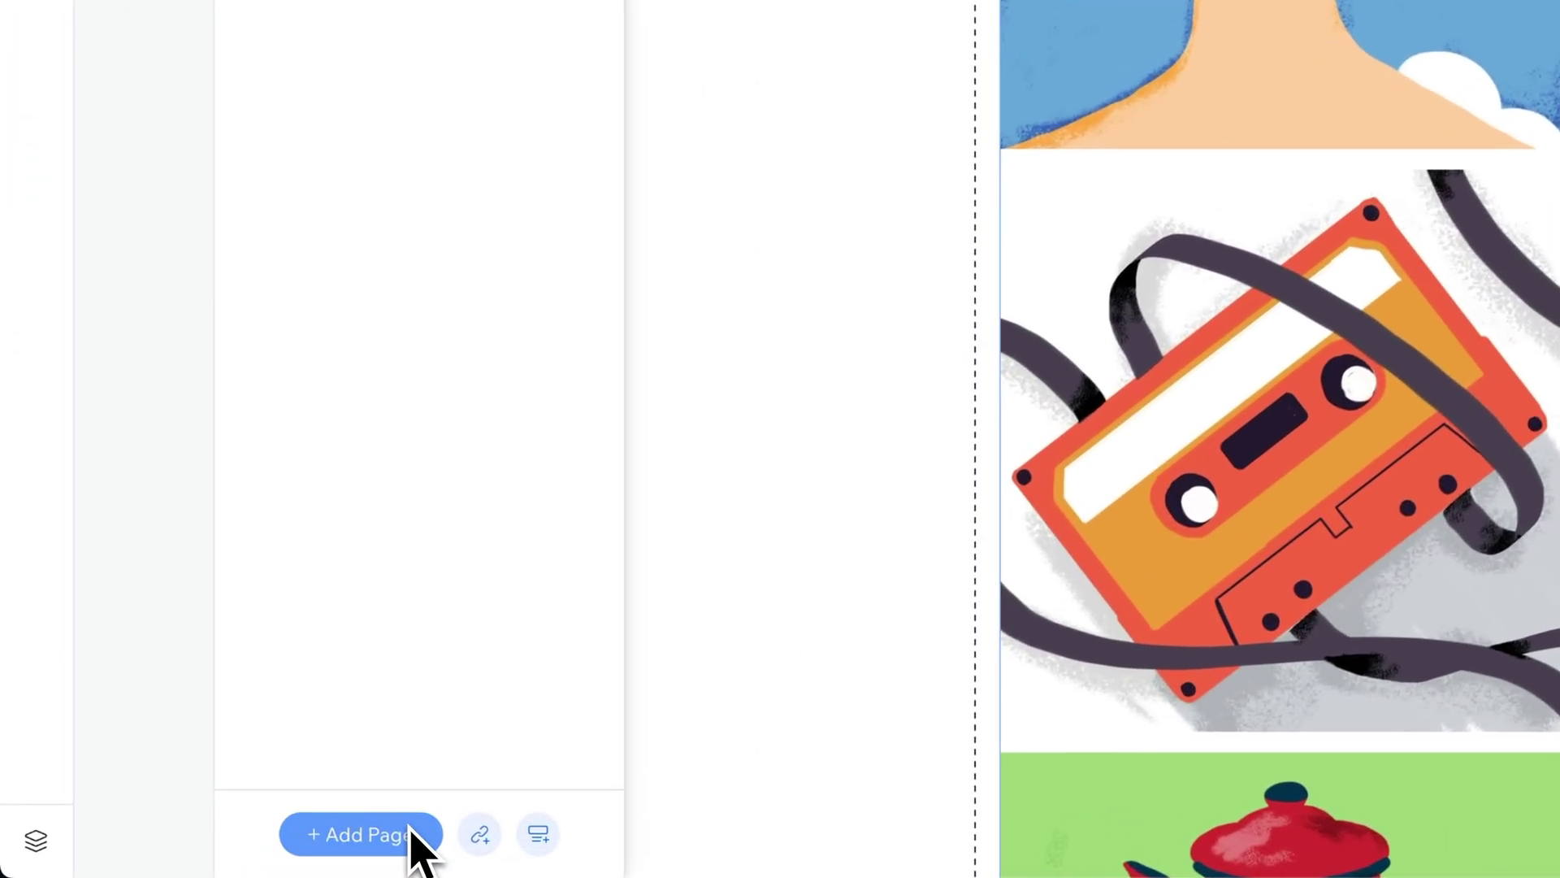
click(551, 844)
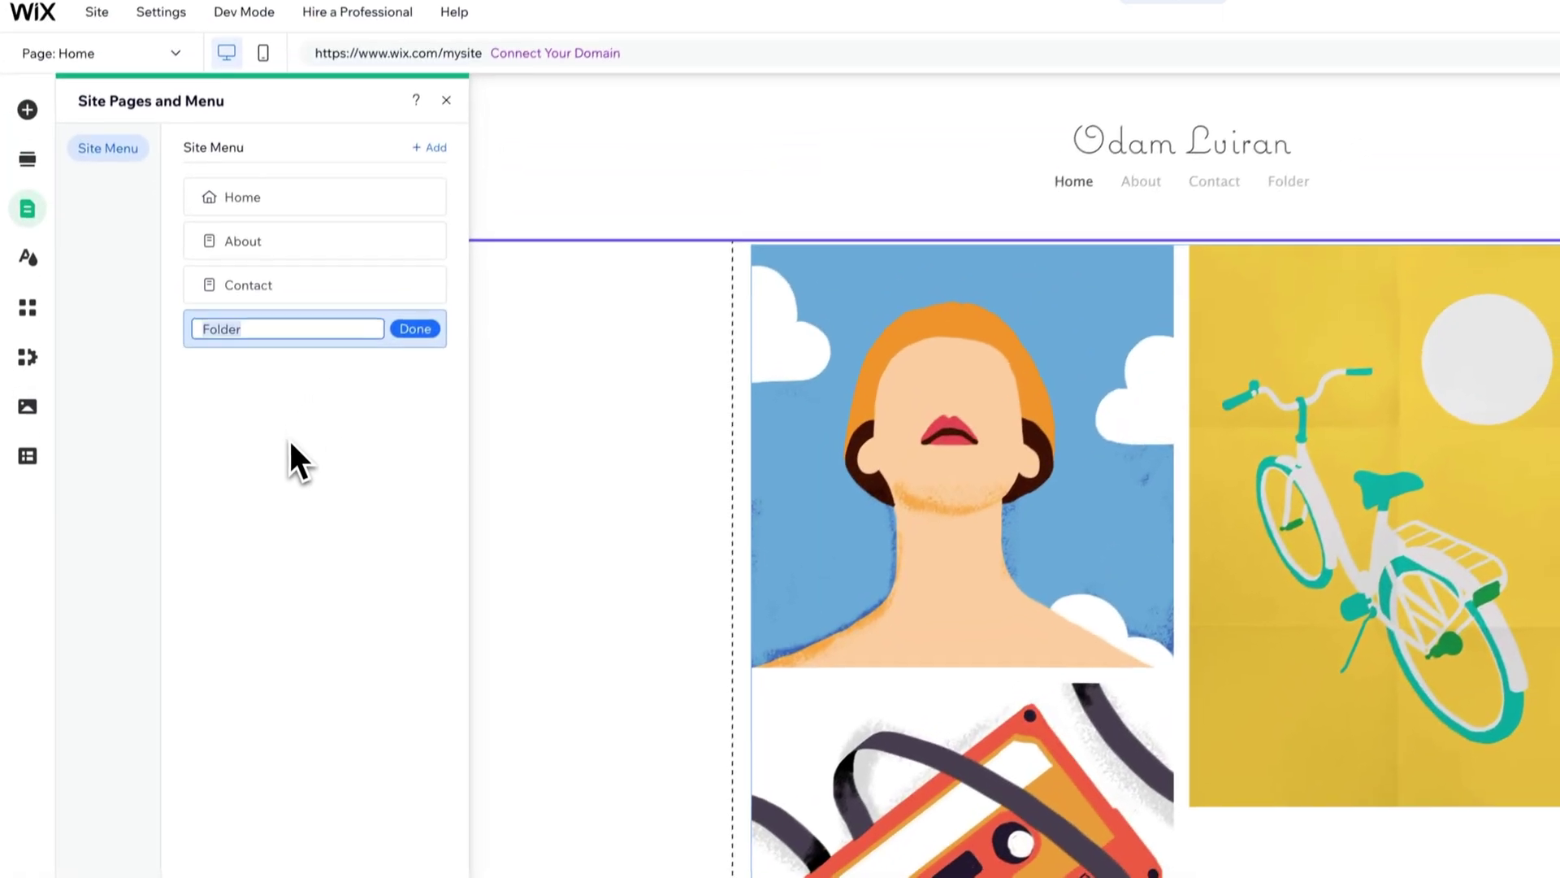
text(Work)
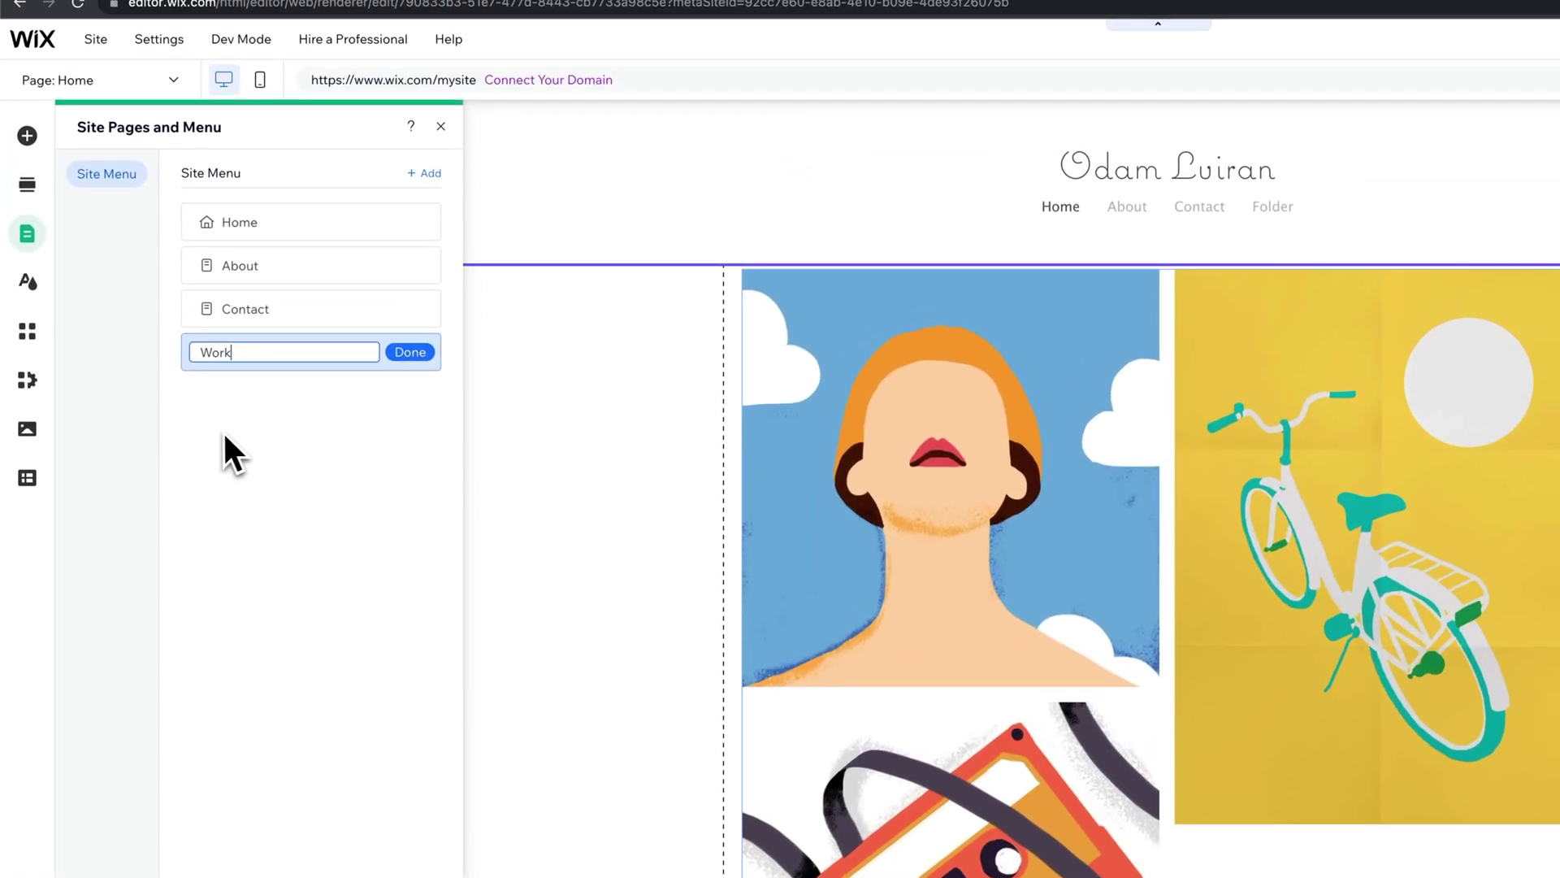
click(421, 354)
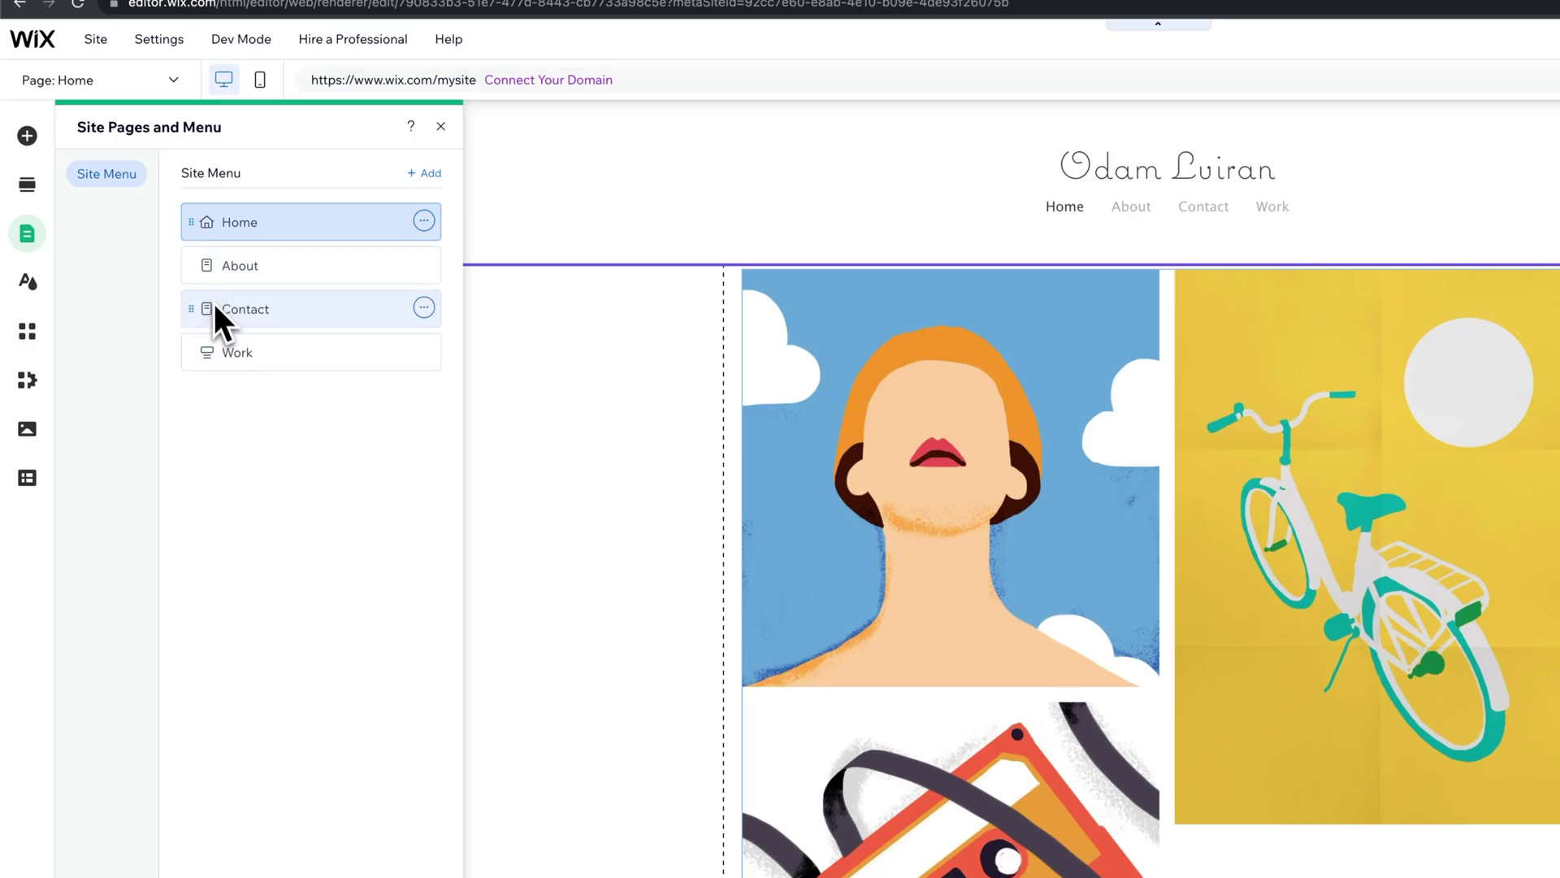
Add a blank page to the site menu and name it "Graphic Design"
click(230, 354)
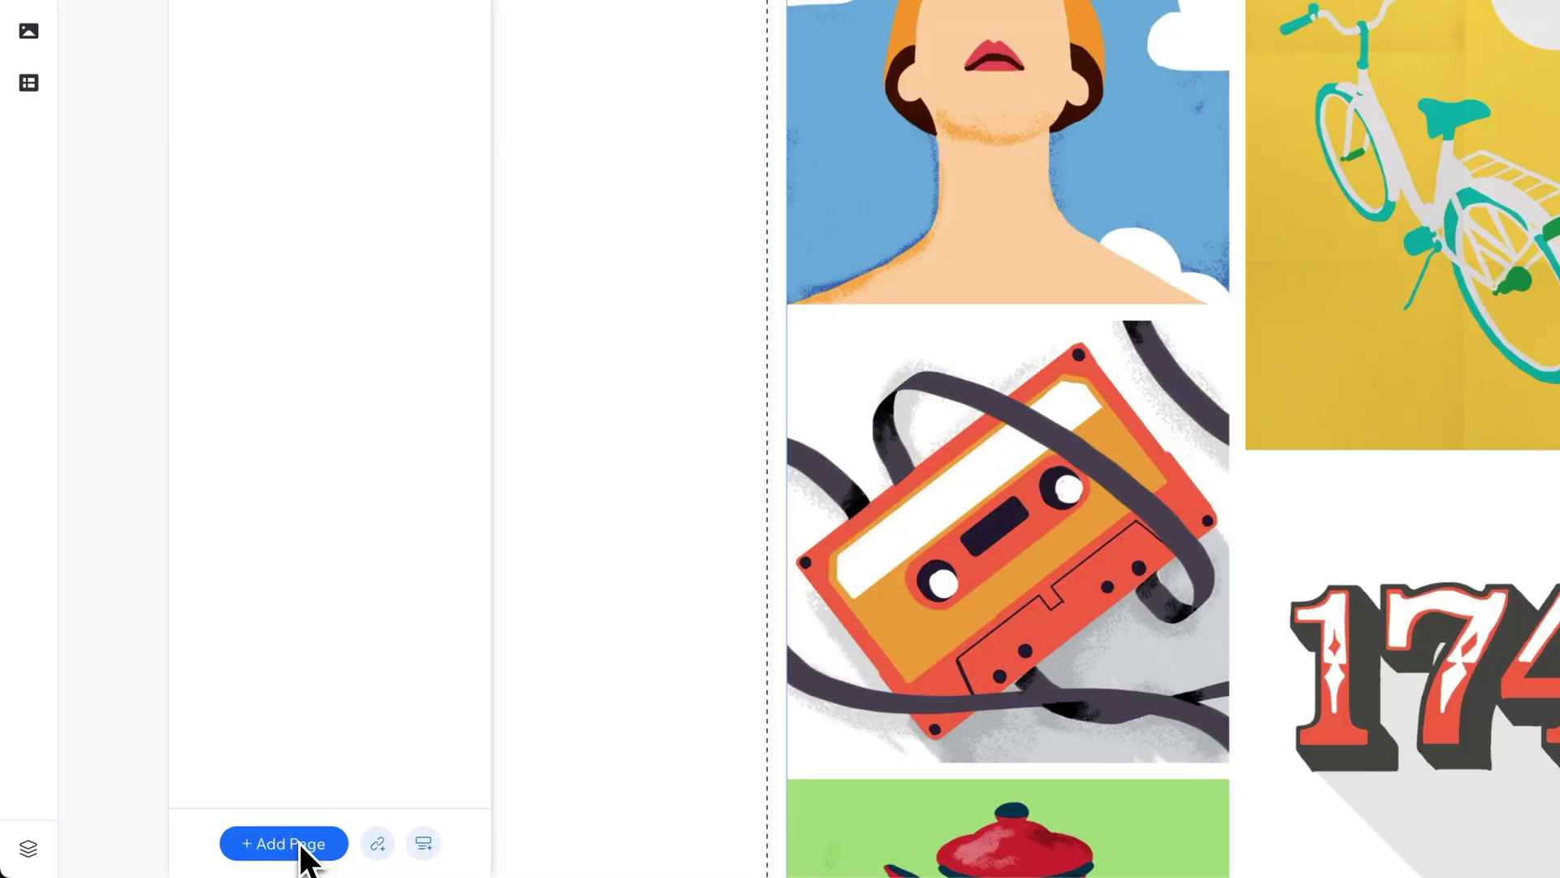
click(193, 855)
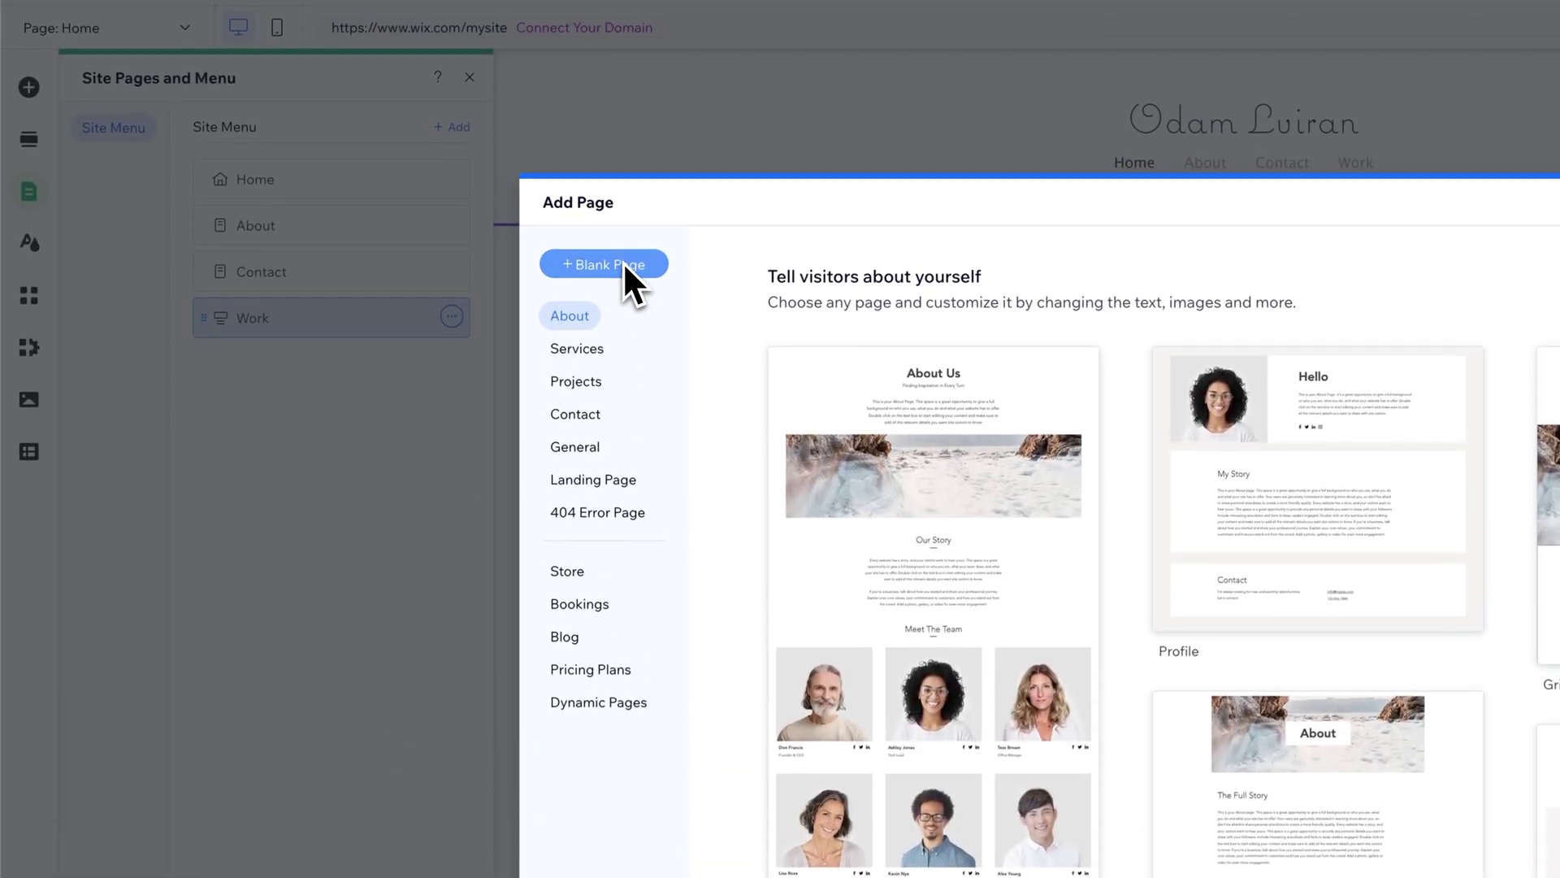
click(622, 265)
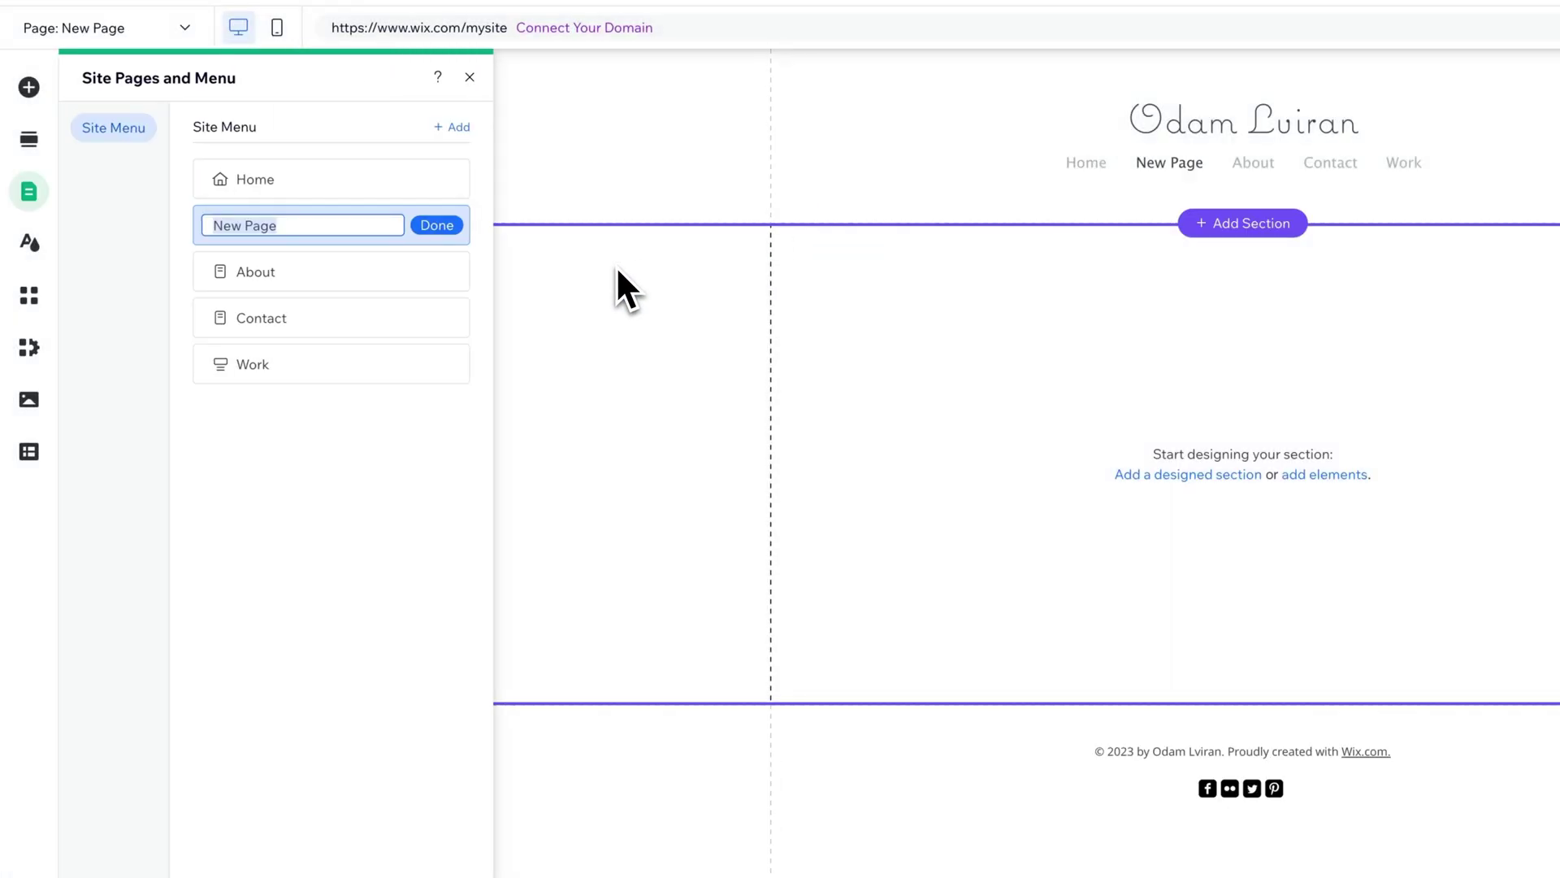
click(326, 231)
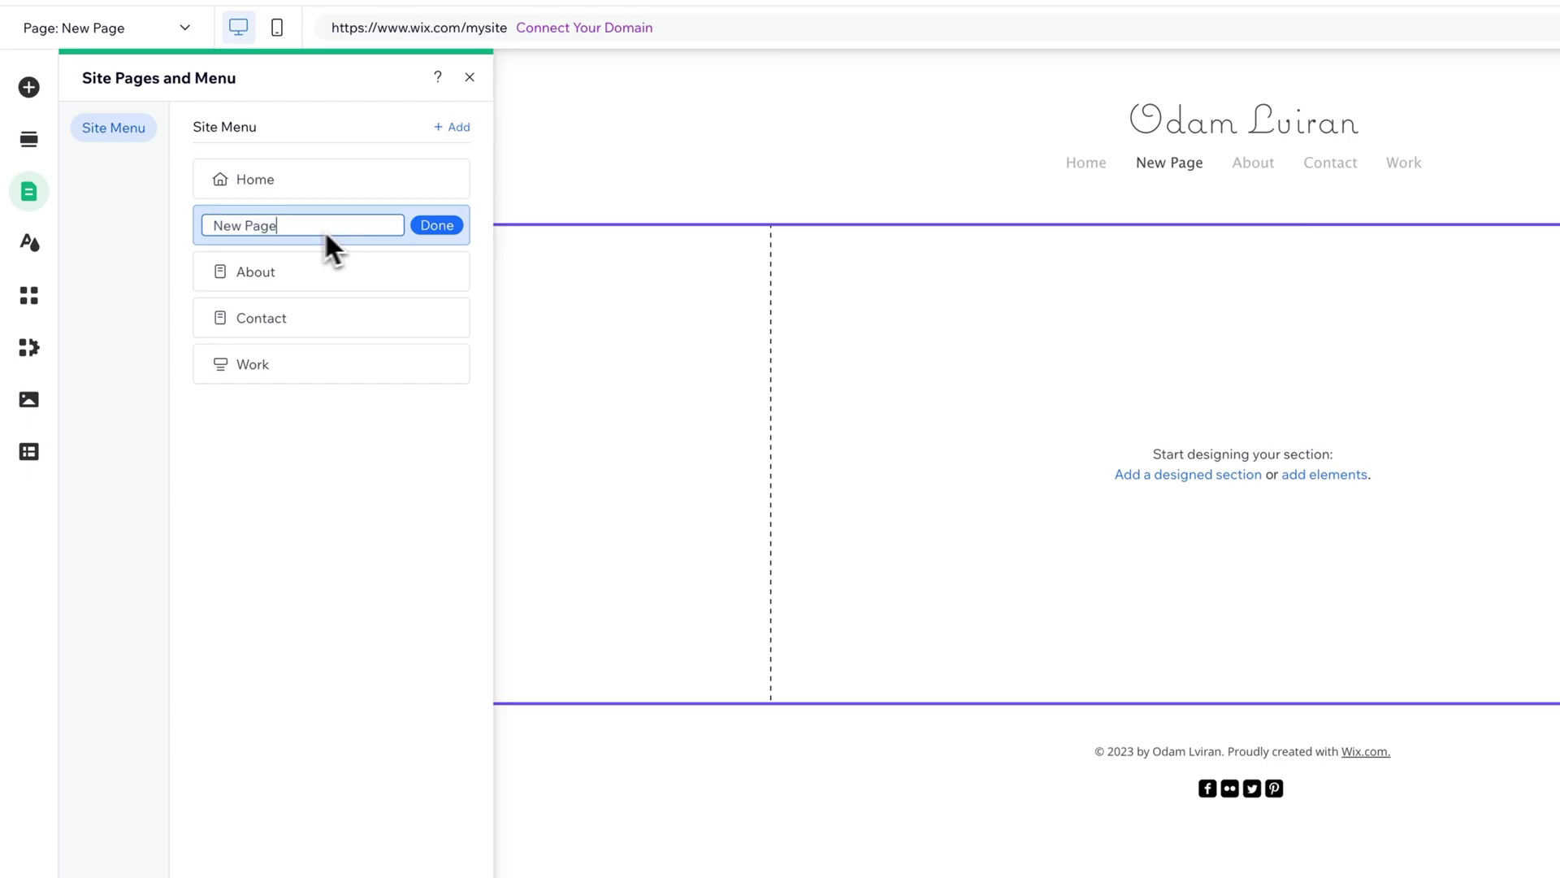
drag(326, 233, 209, 231)
text(Graphic)
text( Design)
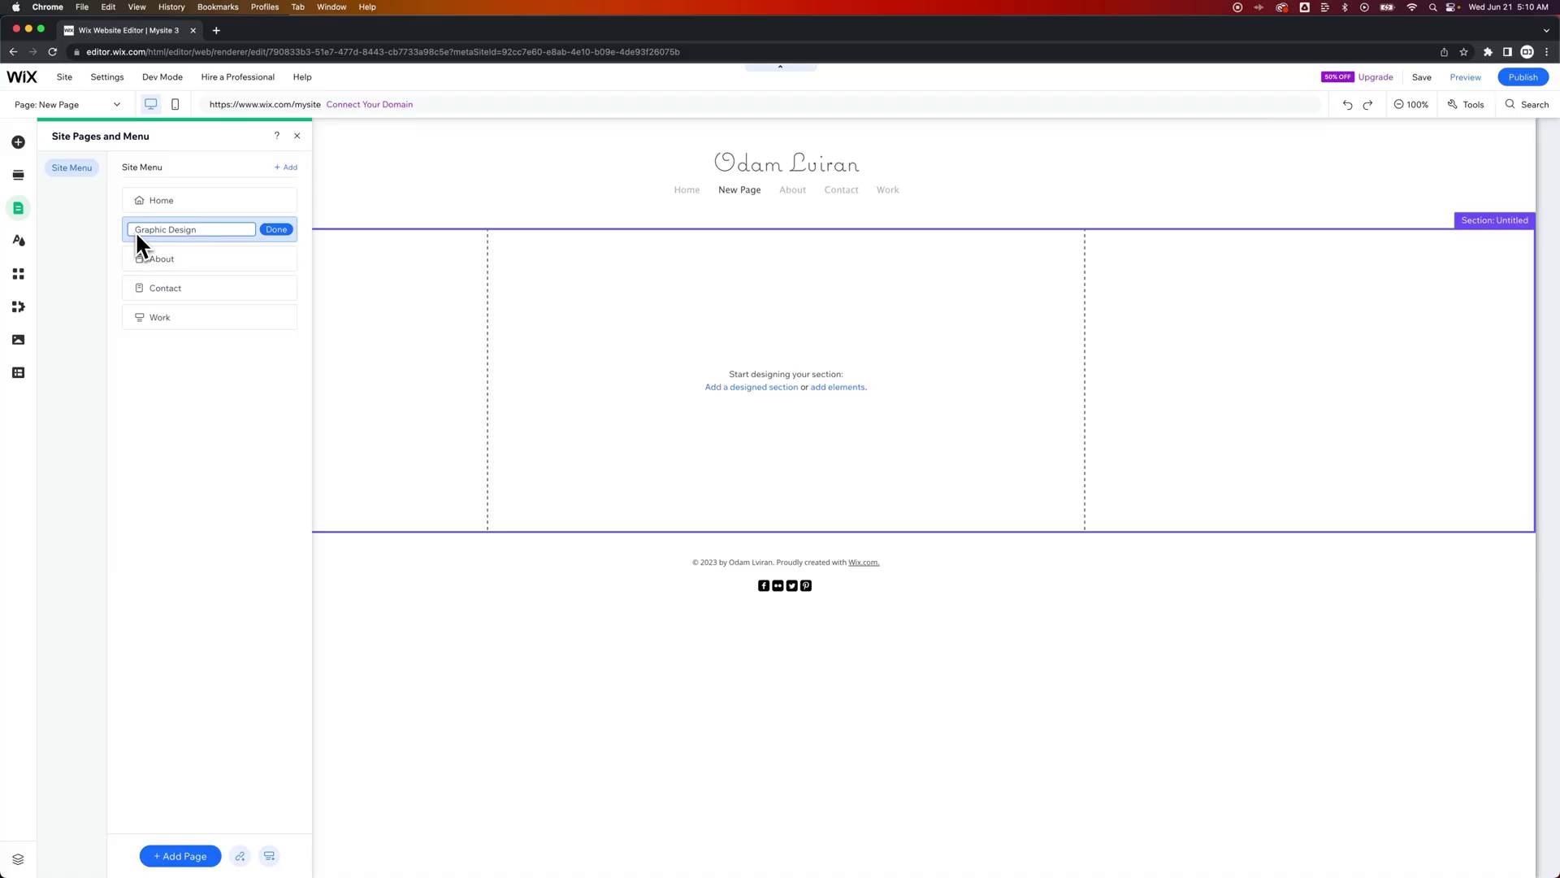
click(275, 230)
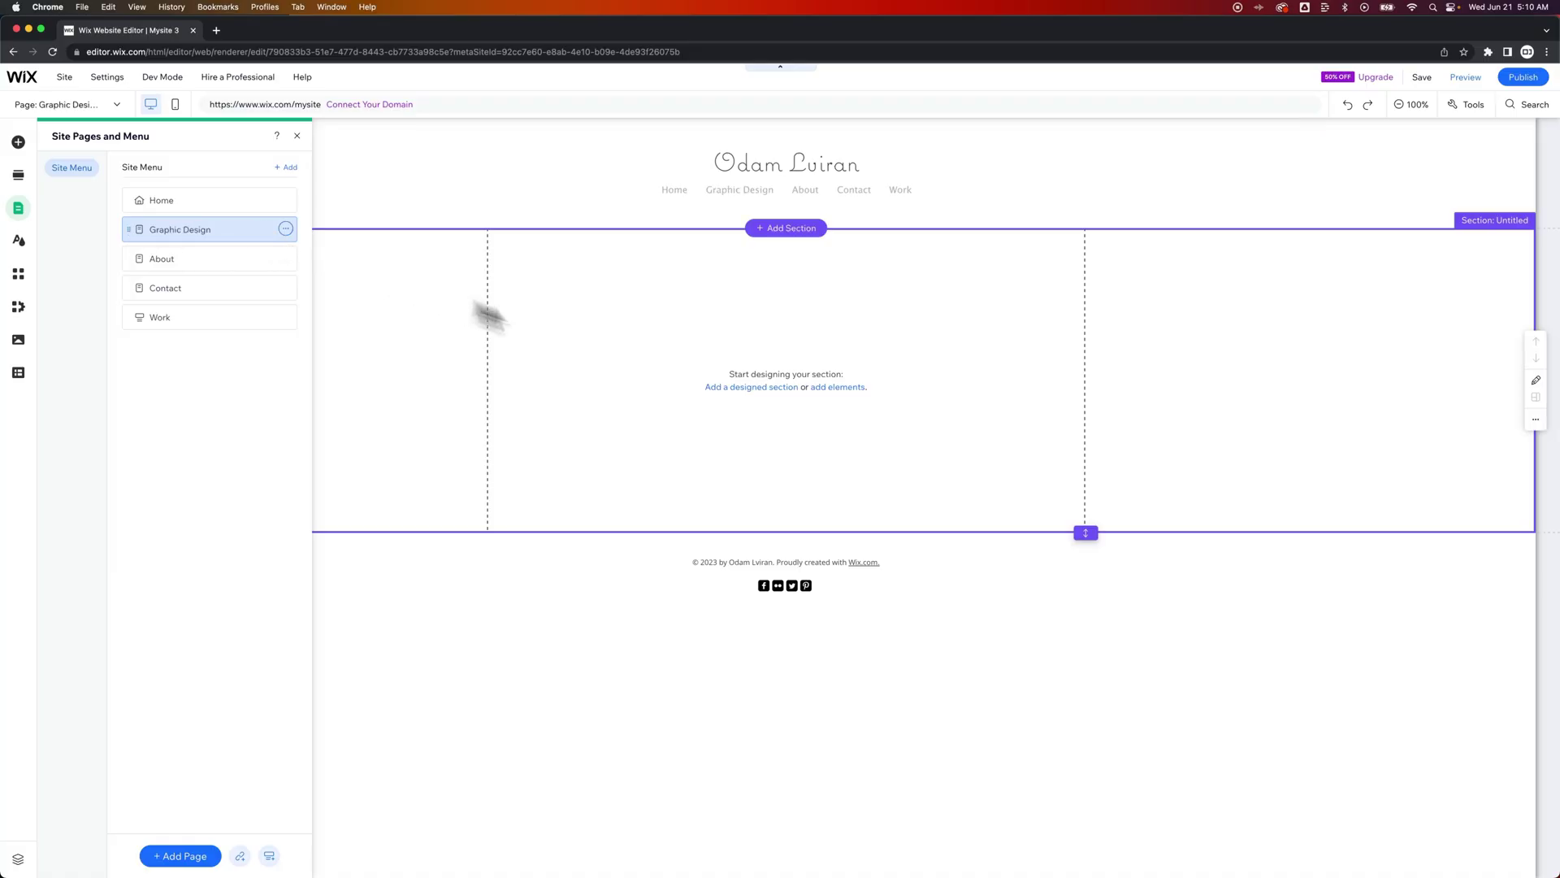
Add the title-only section from the Text category to the Graphic Design page
click(782, 313)
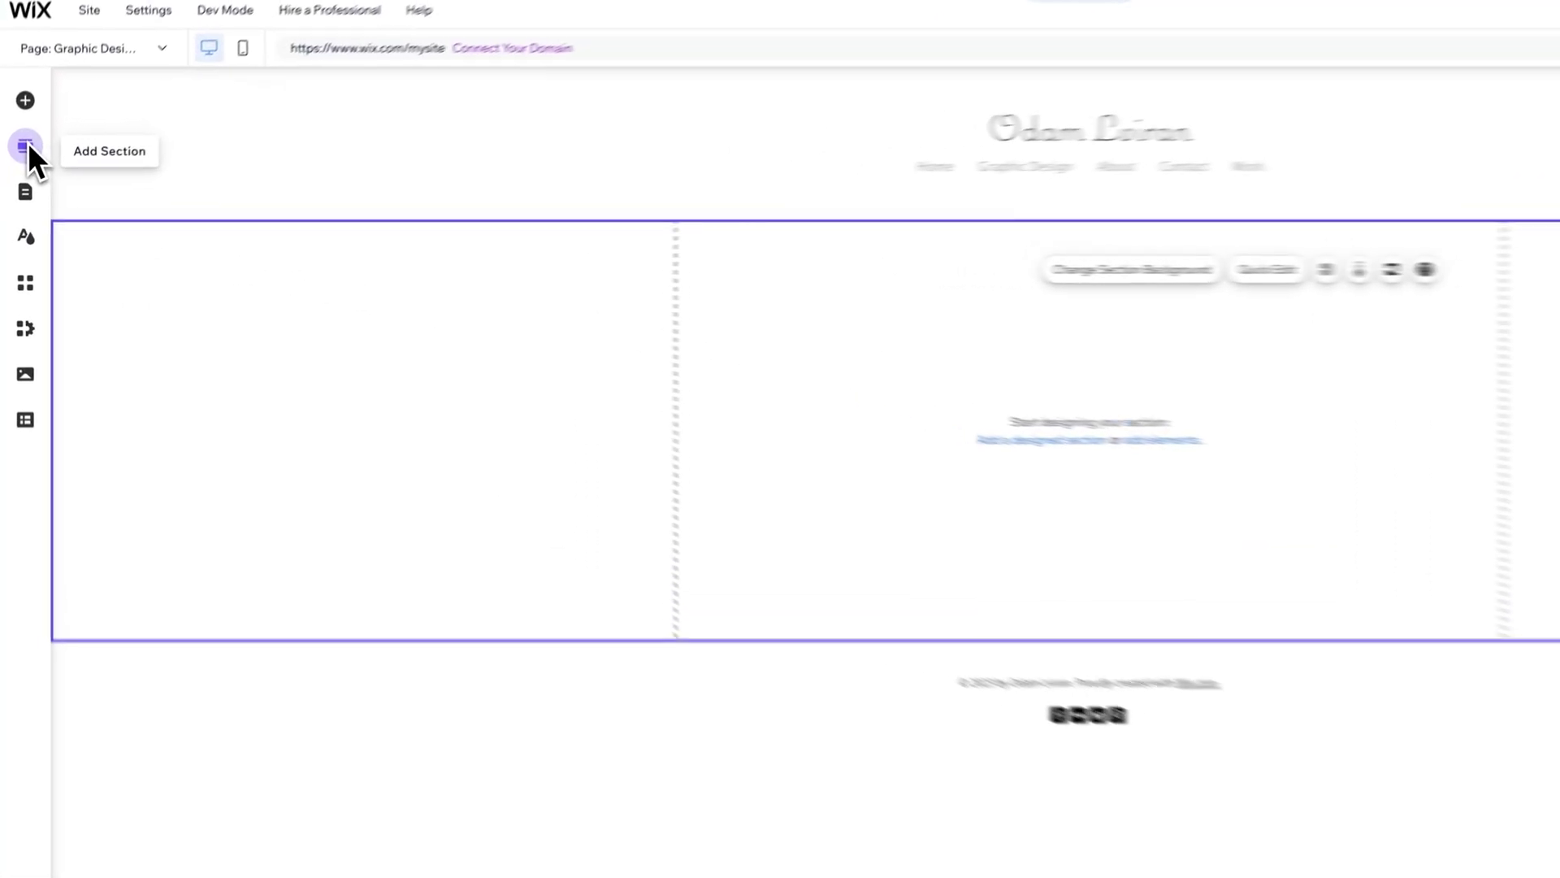
click(26, 146)
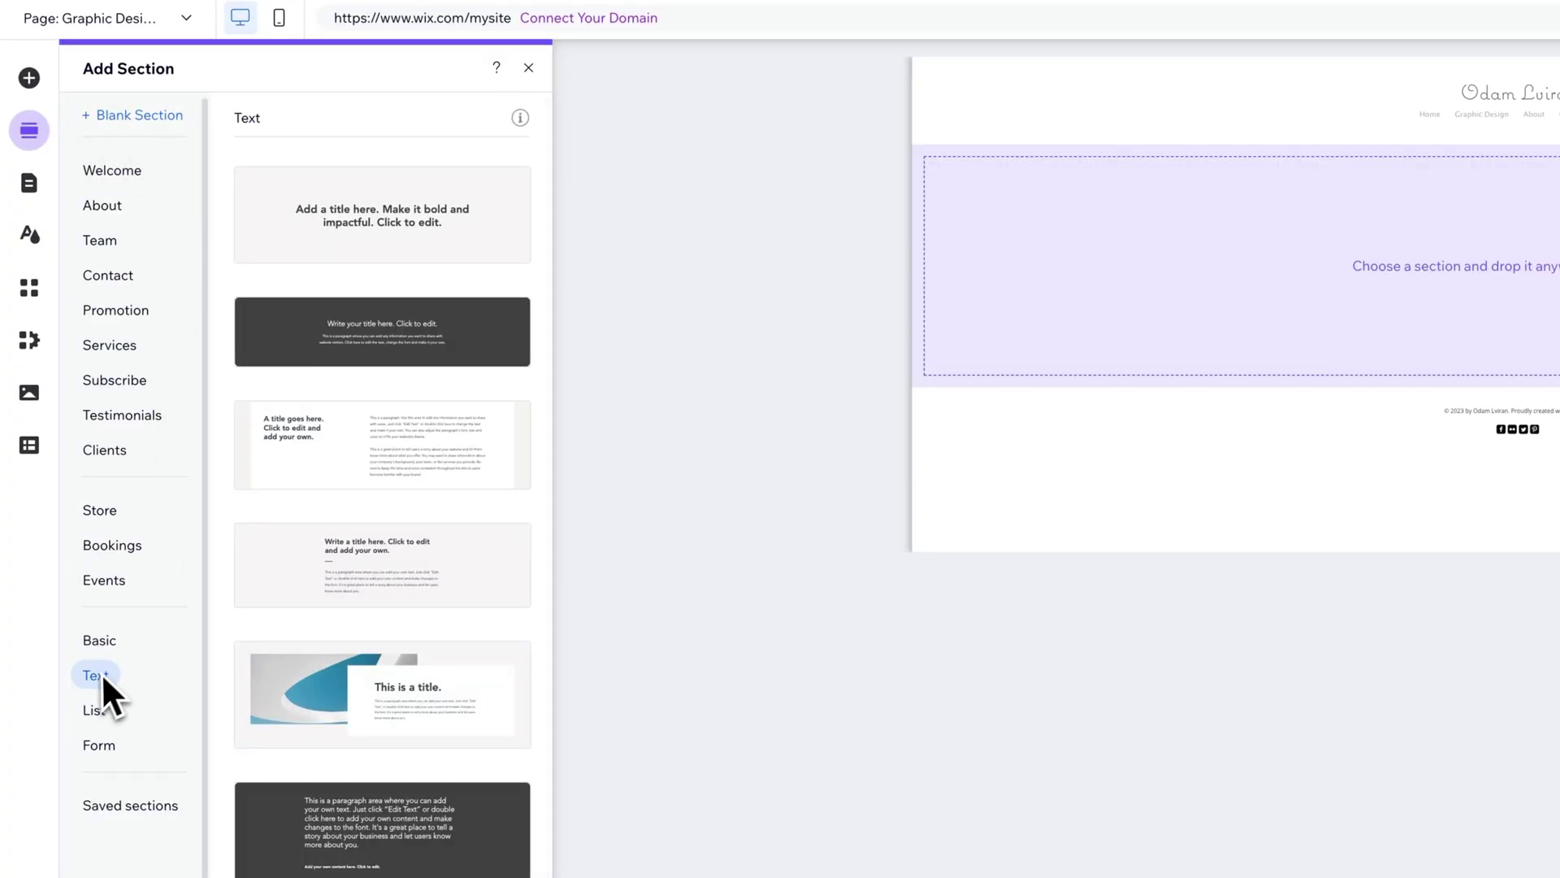
click(397, 242)
click(413, 236)
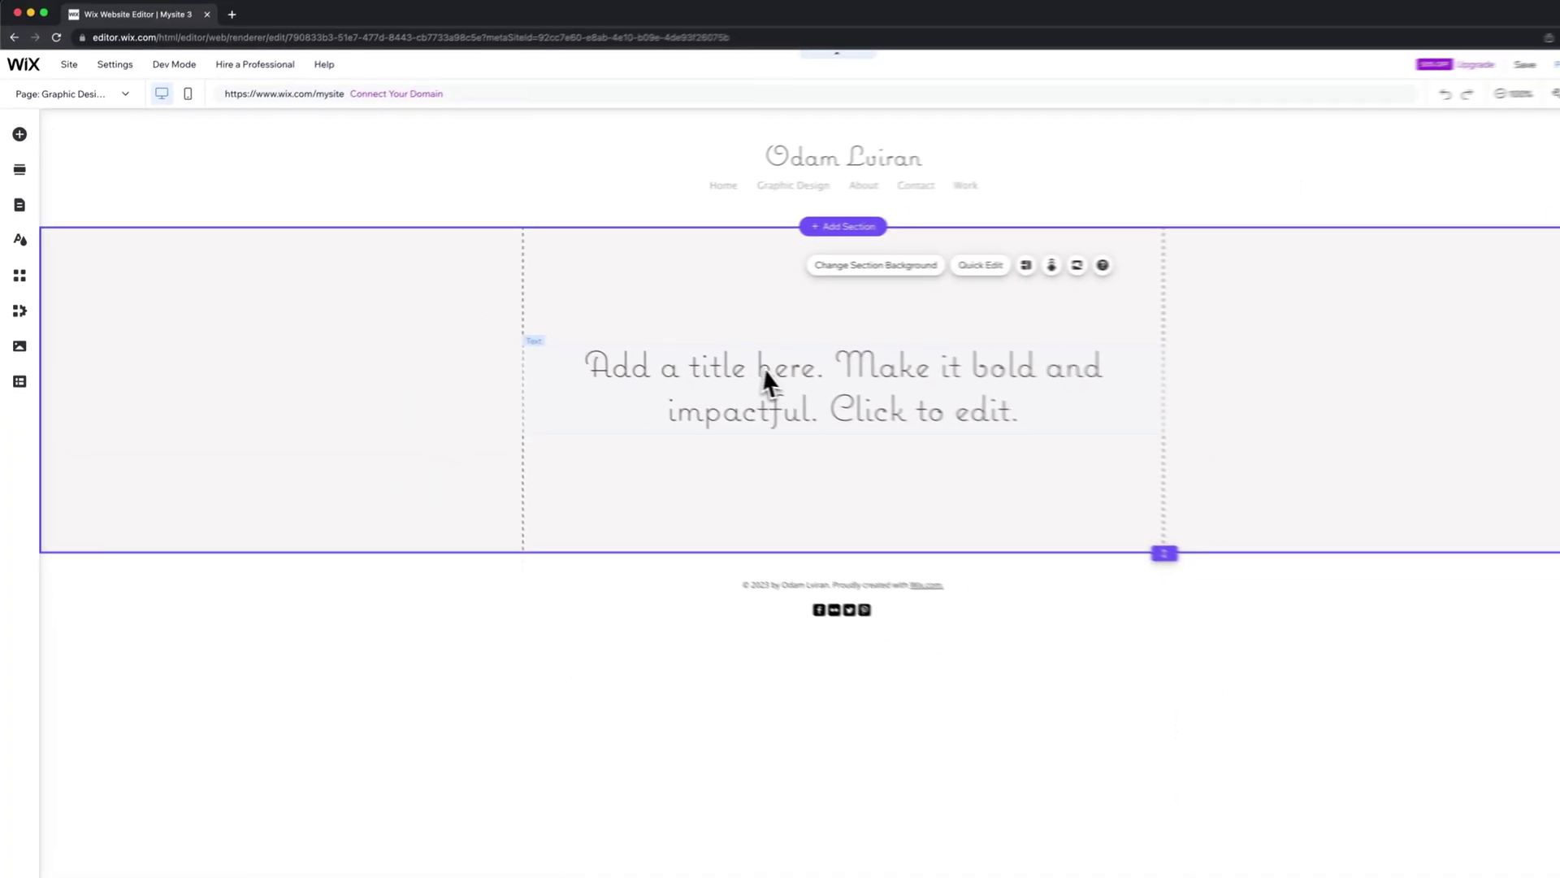
Replace the section's placeholder title with "Graphic Design" and set its font to DIN Neuzeit Grotesk
double_click(768, 378)
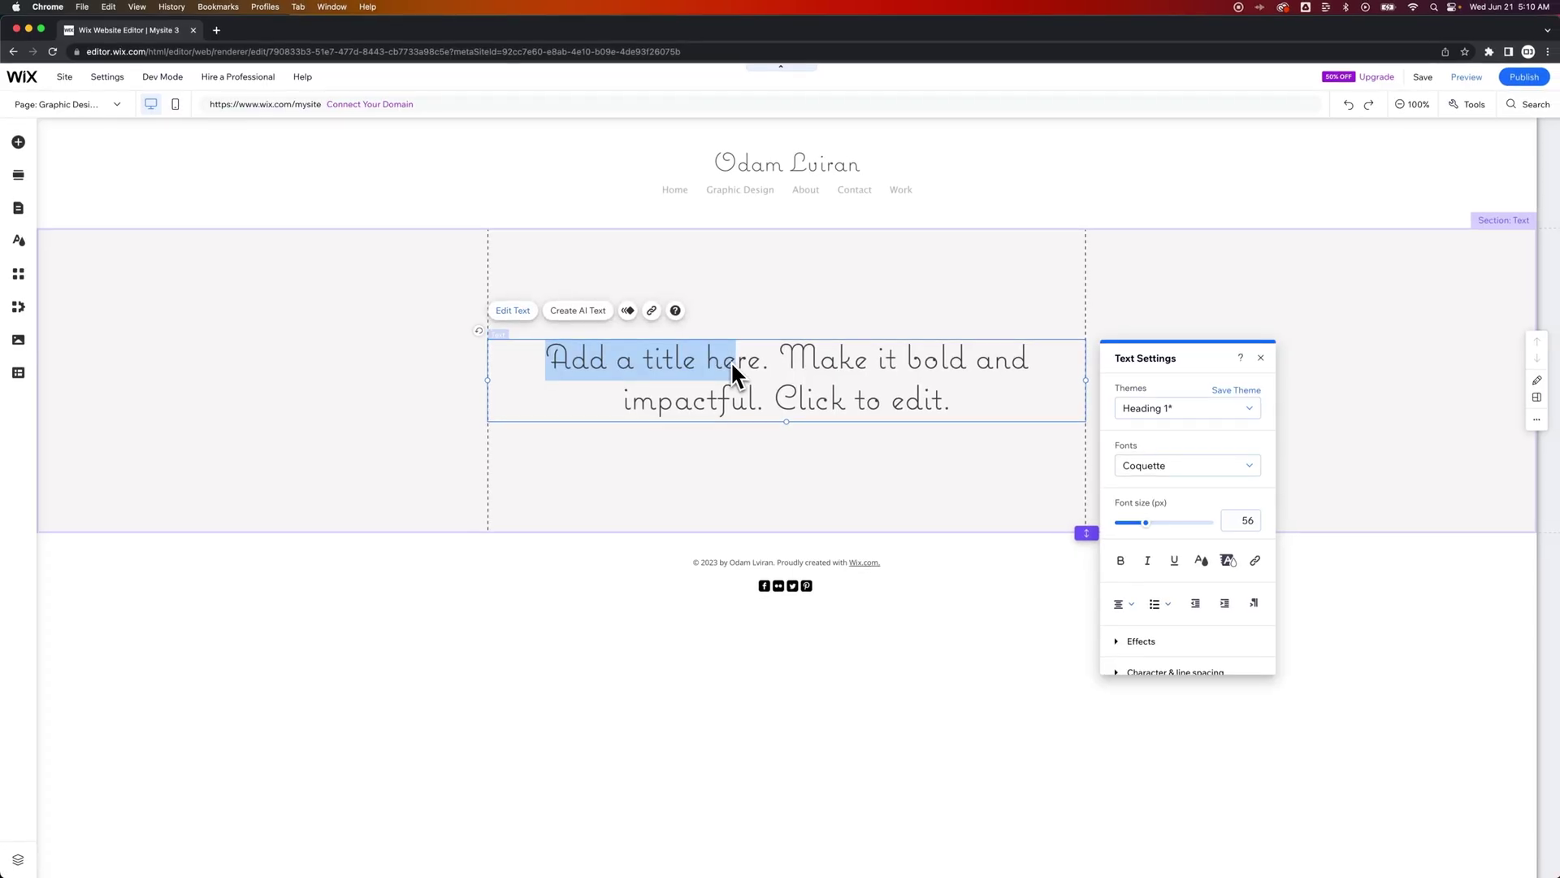
text(Graphic De)
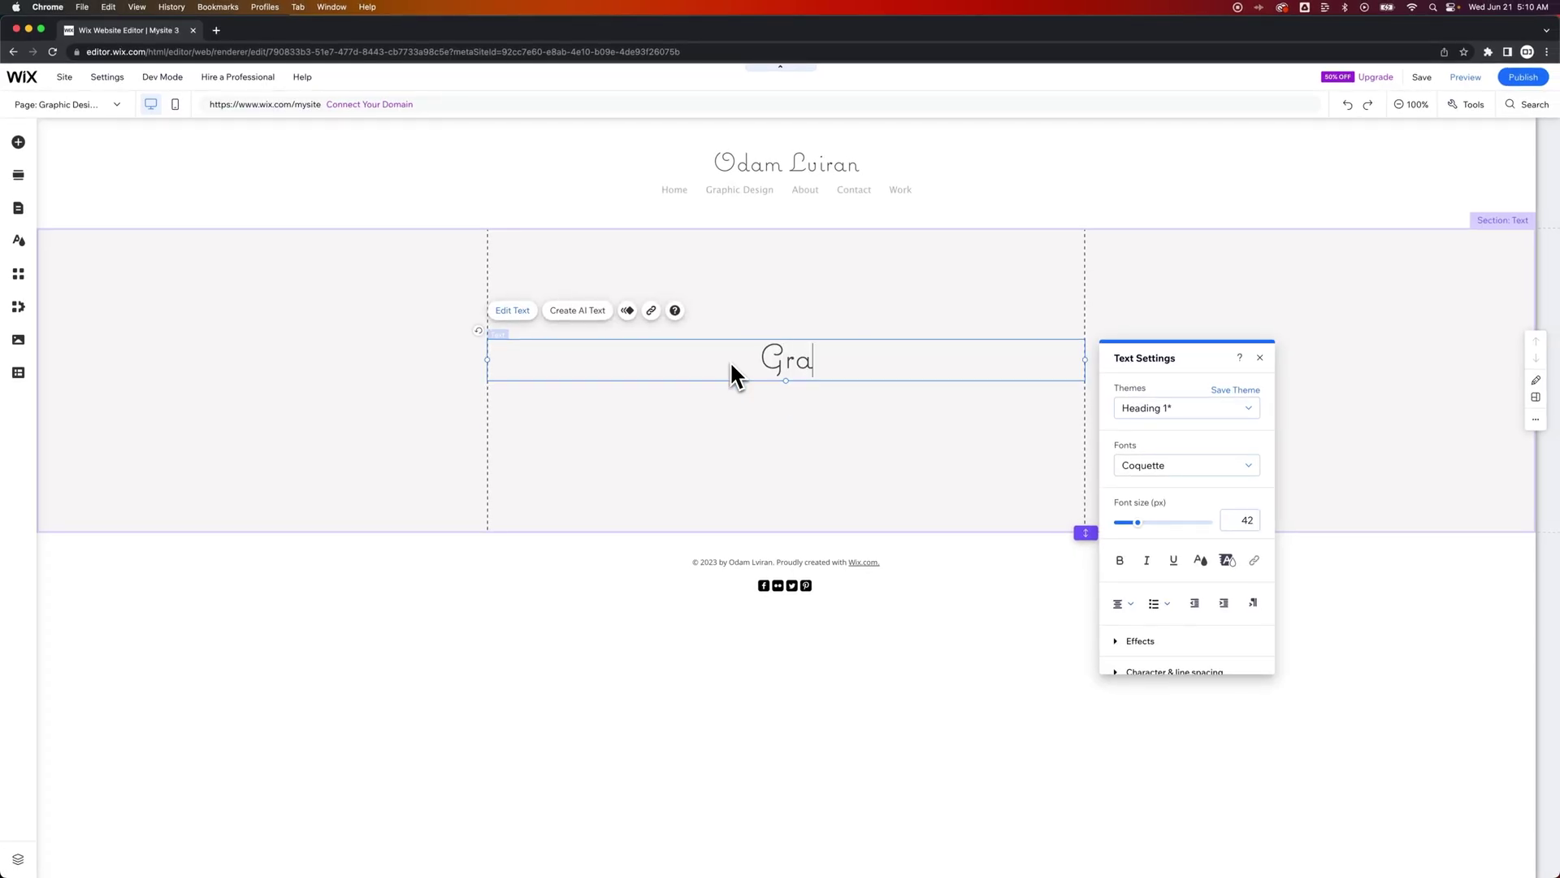
text(sign)
key(super+a)
click(1236, 467)
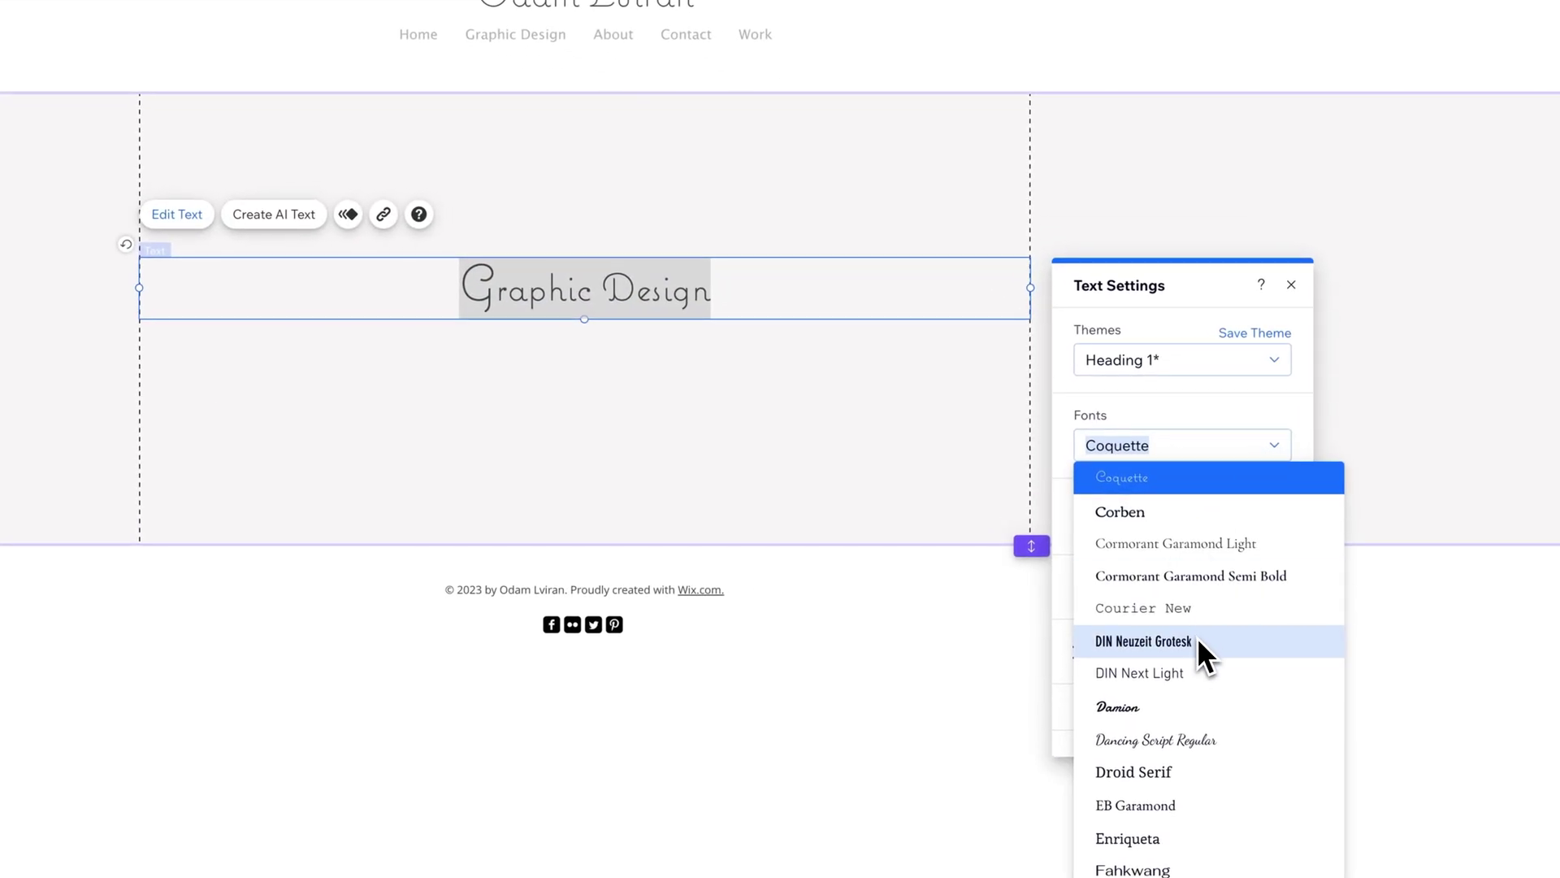
click(1197, 640)
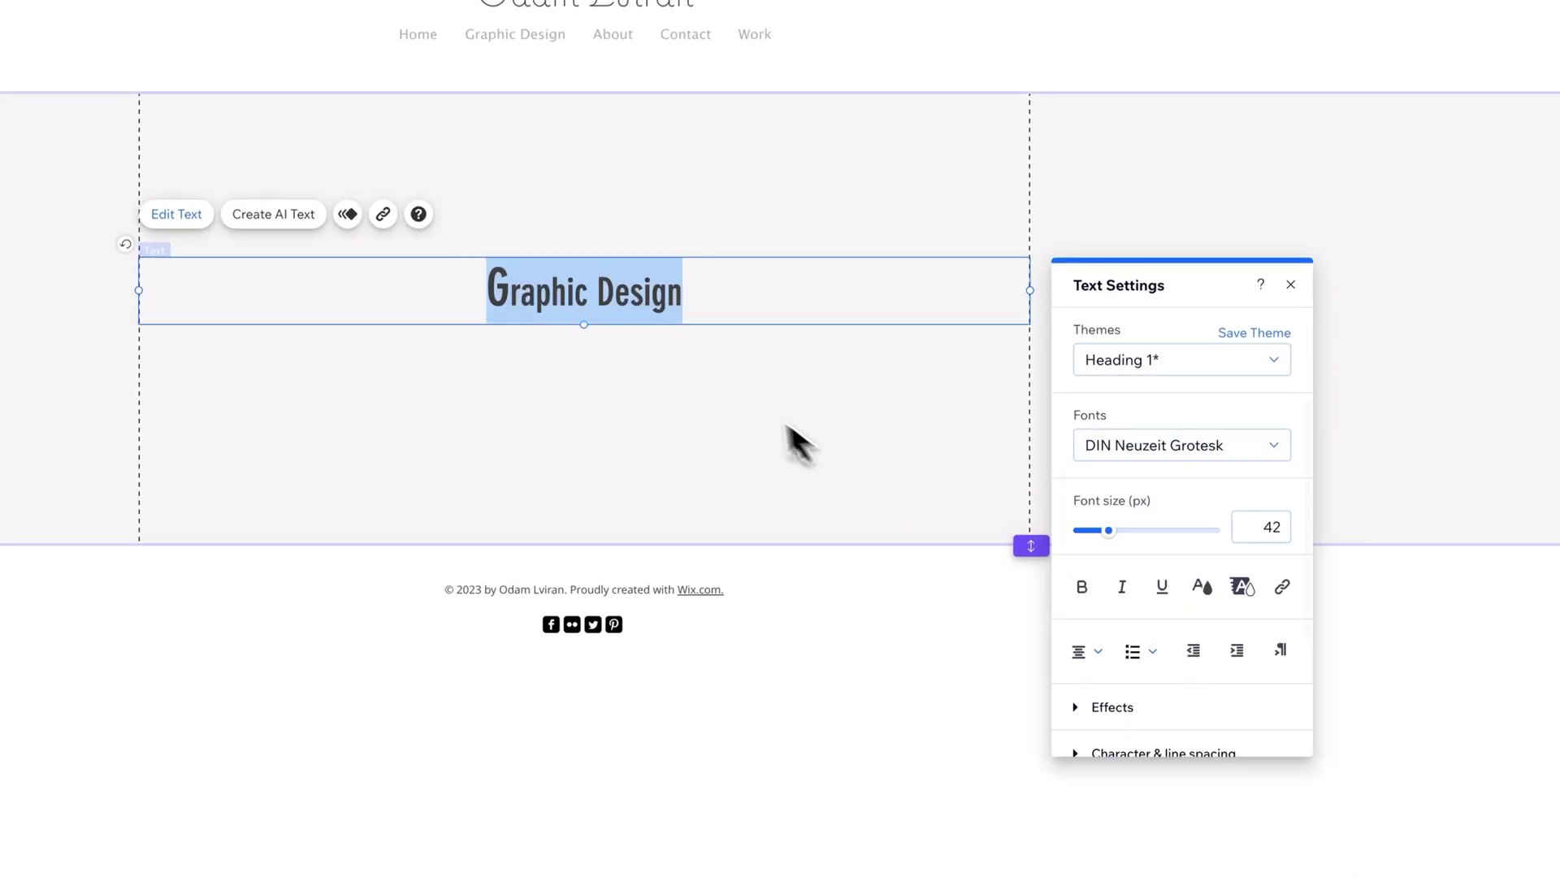
Retype the letters "Gr" in the Graphic Design title so they match the size of the remaining letters
click(513, 291)
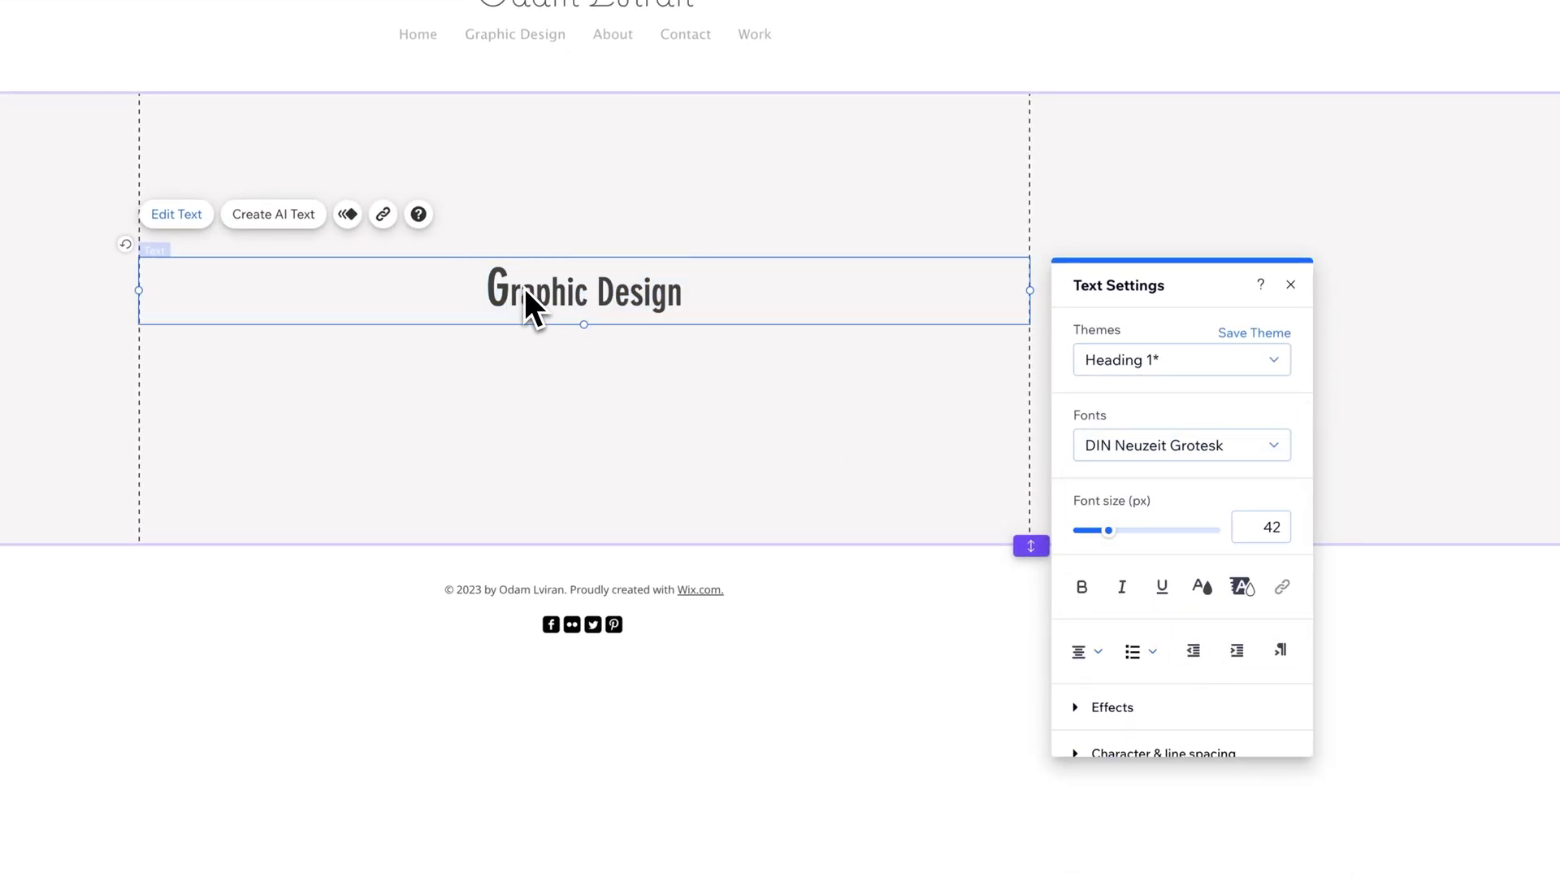
key(BackSpace)
key(Delete)
text(Gr)
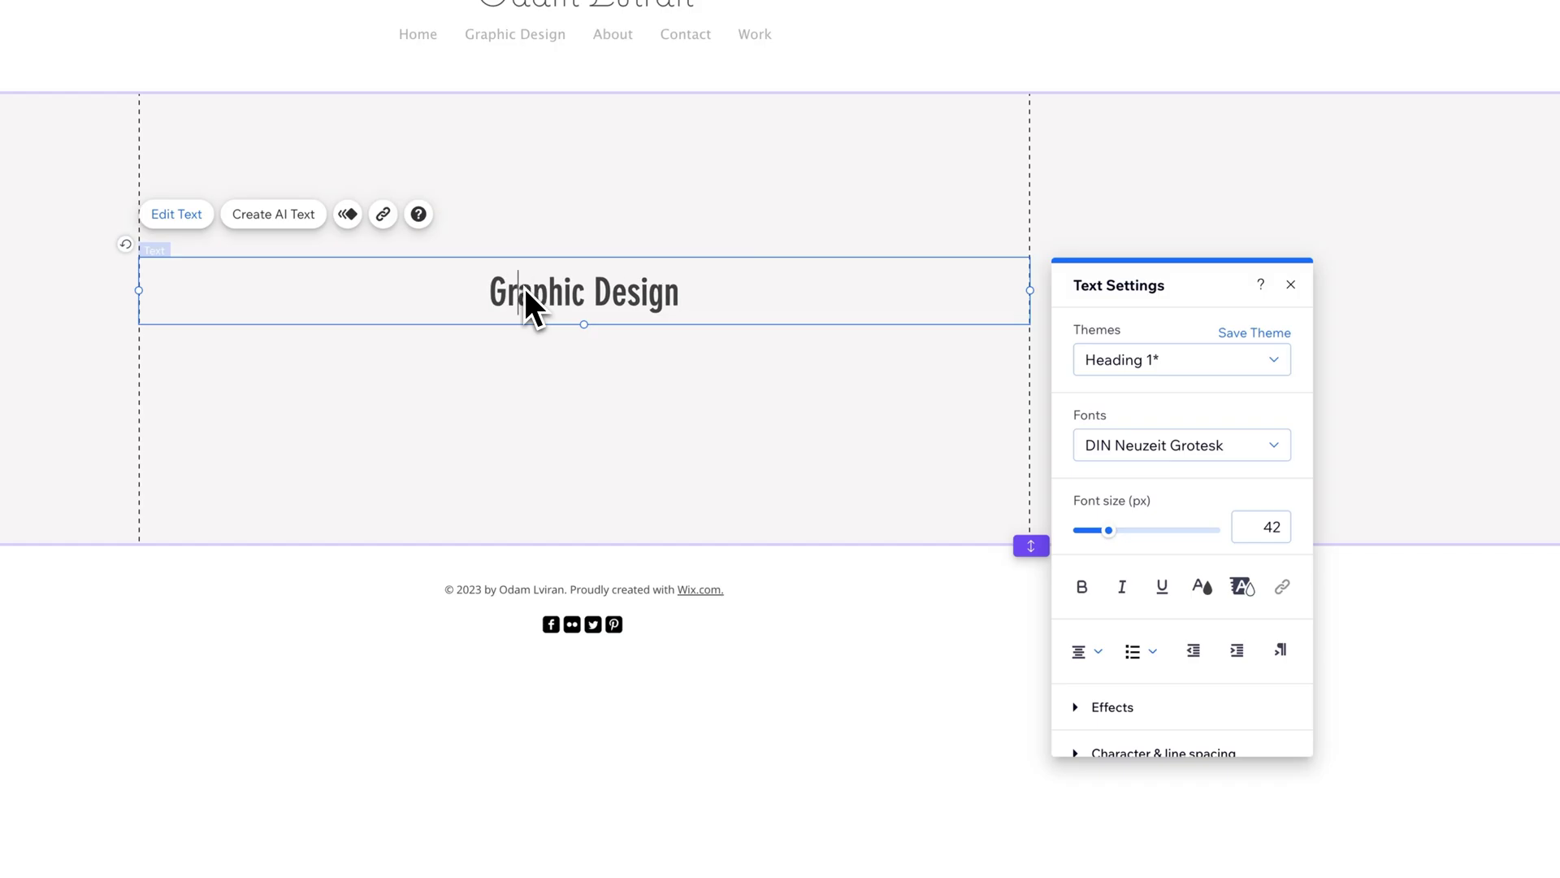
click(715, 362)
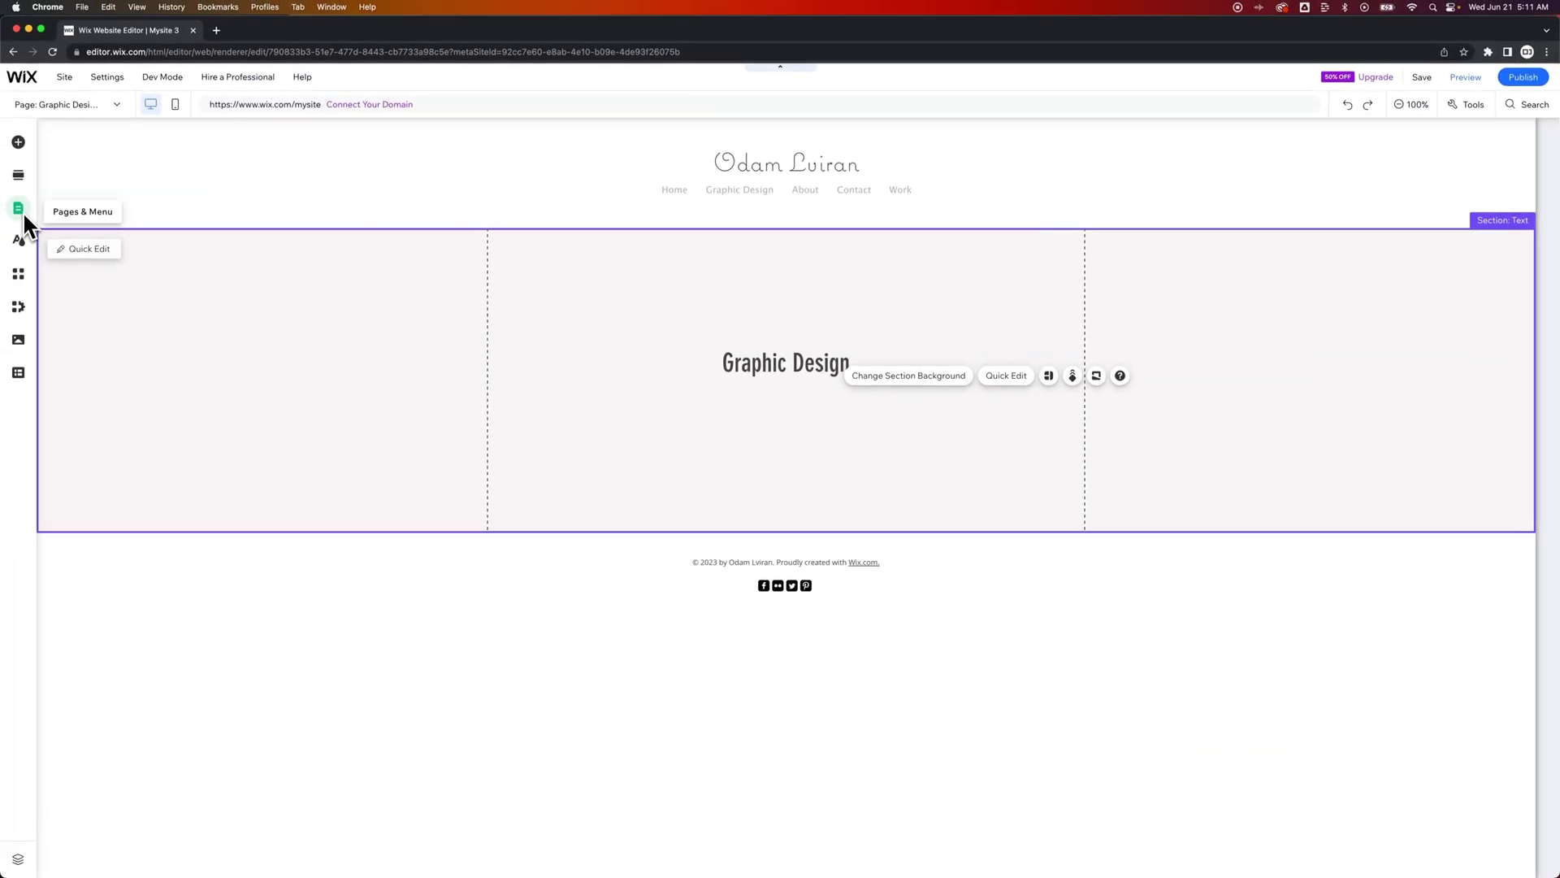
Nest the Graphic Design page under the Work folder in the site menu
click(24, 215)
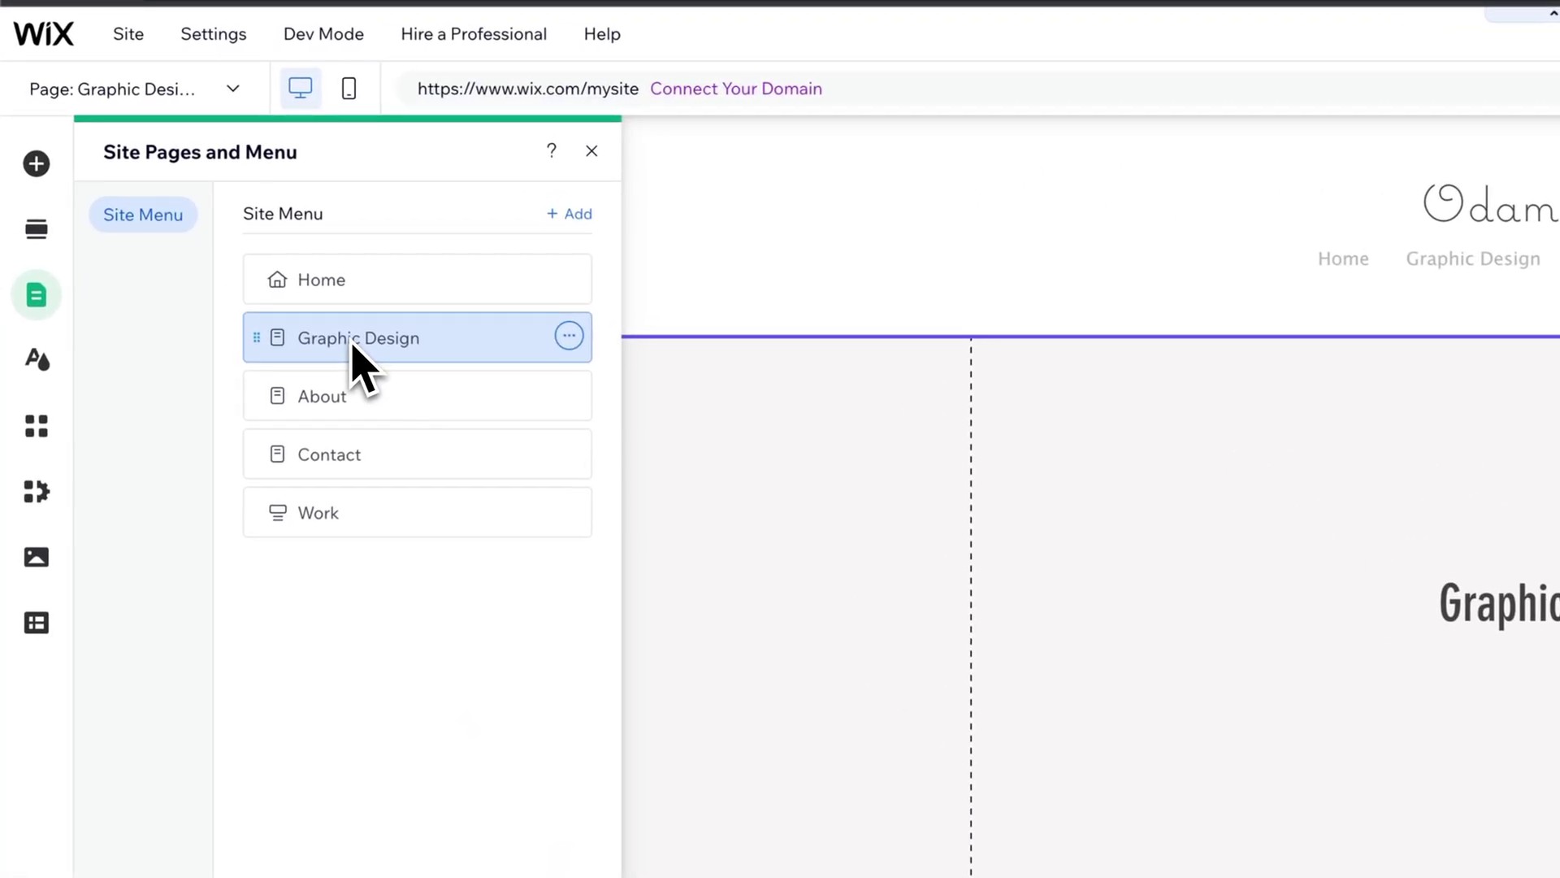
drag(179, 241, 178, 250)
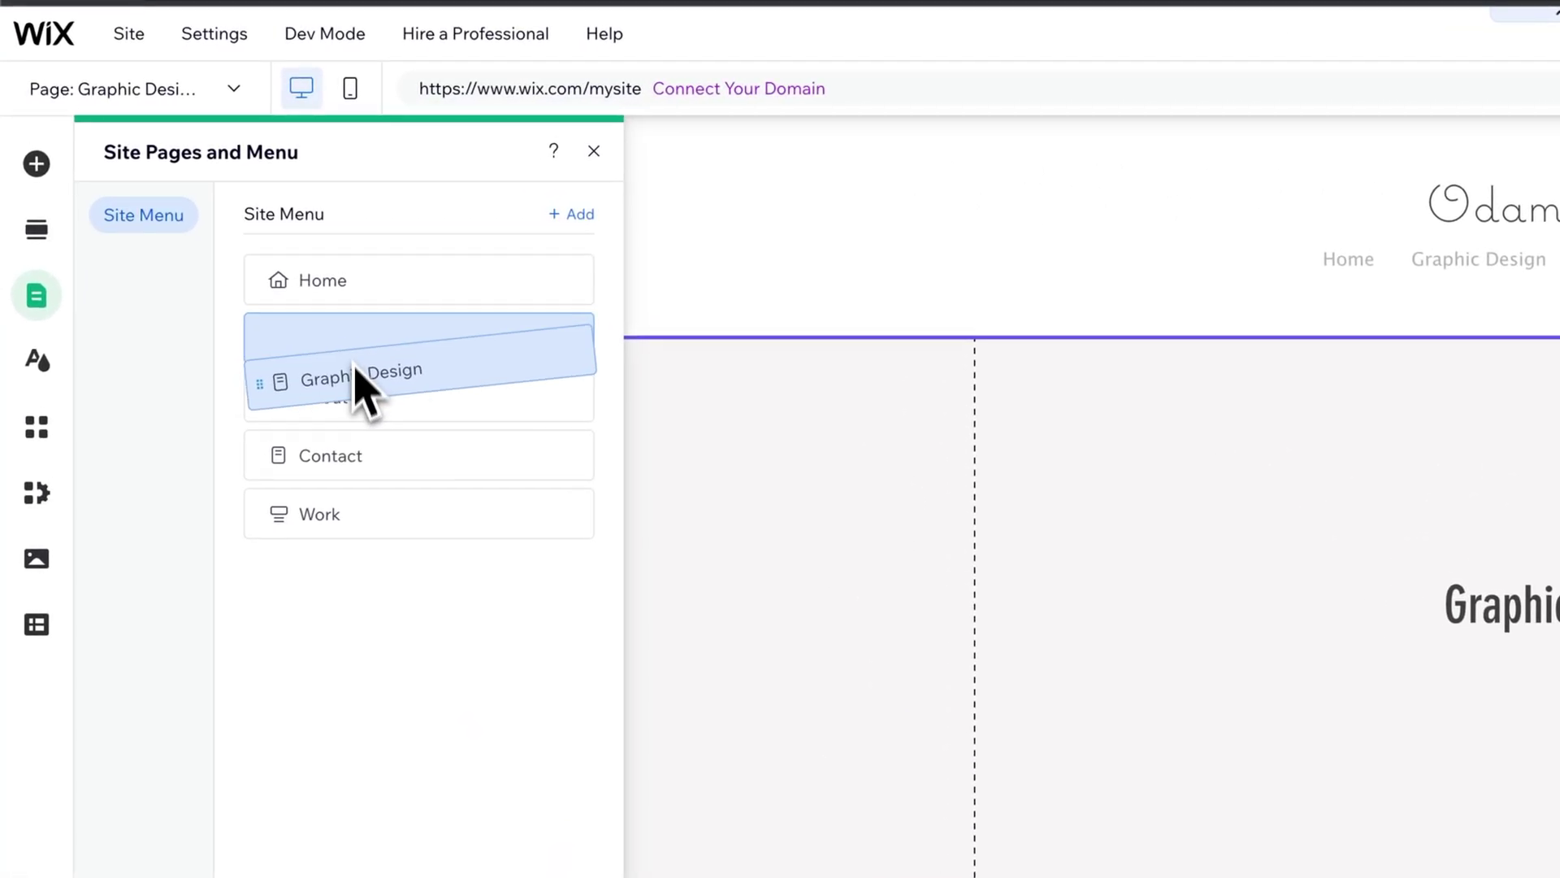
drag(355, 368, 382, 523)
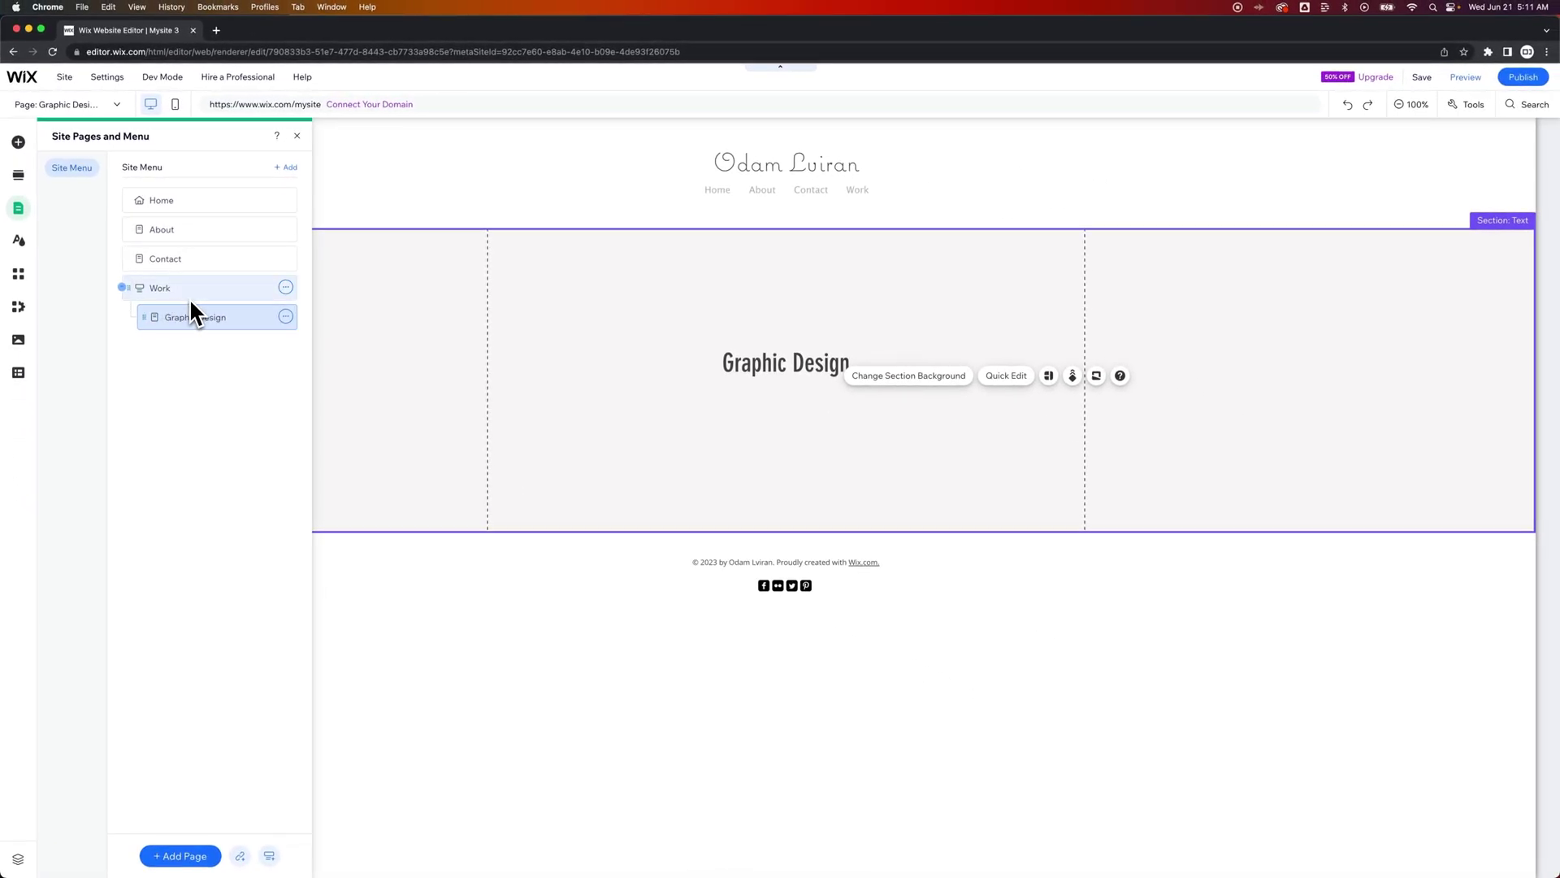
Add a blank page below Graphic Design in the Work folder and name it "Social Media"
click(197, 857)
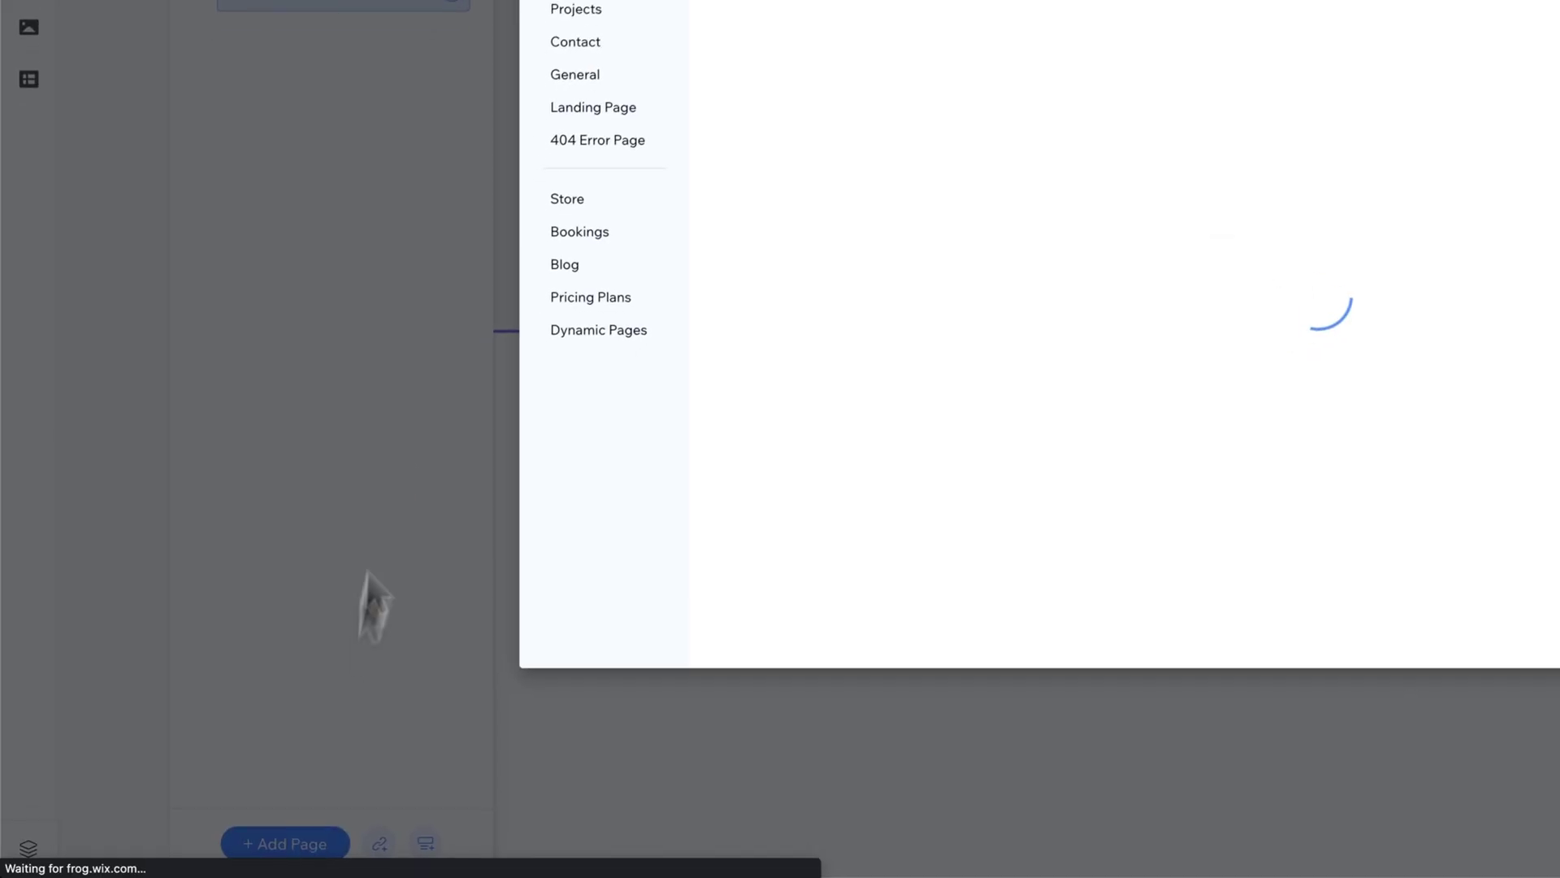
click(619, 0)
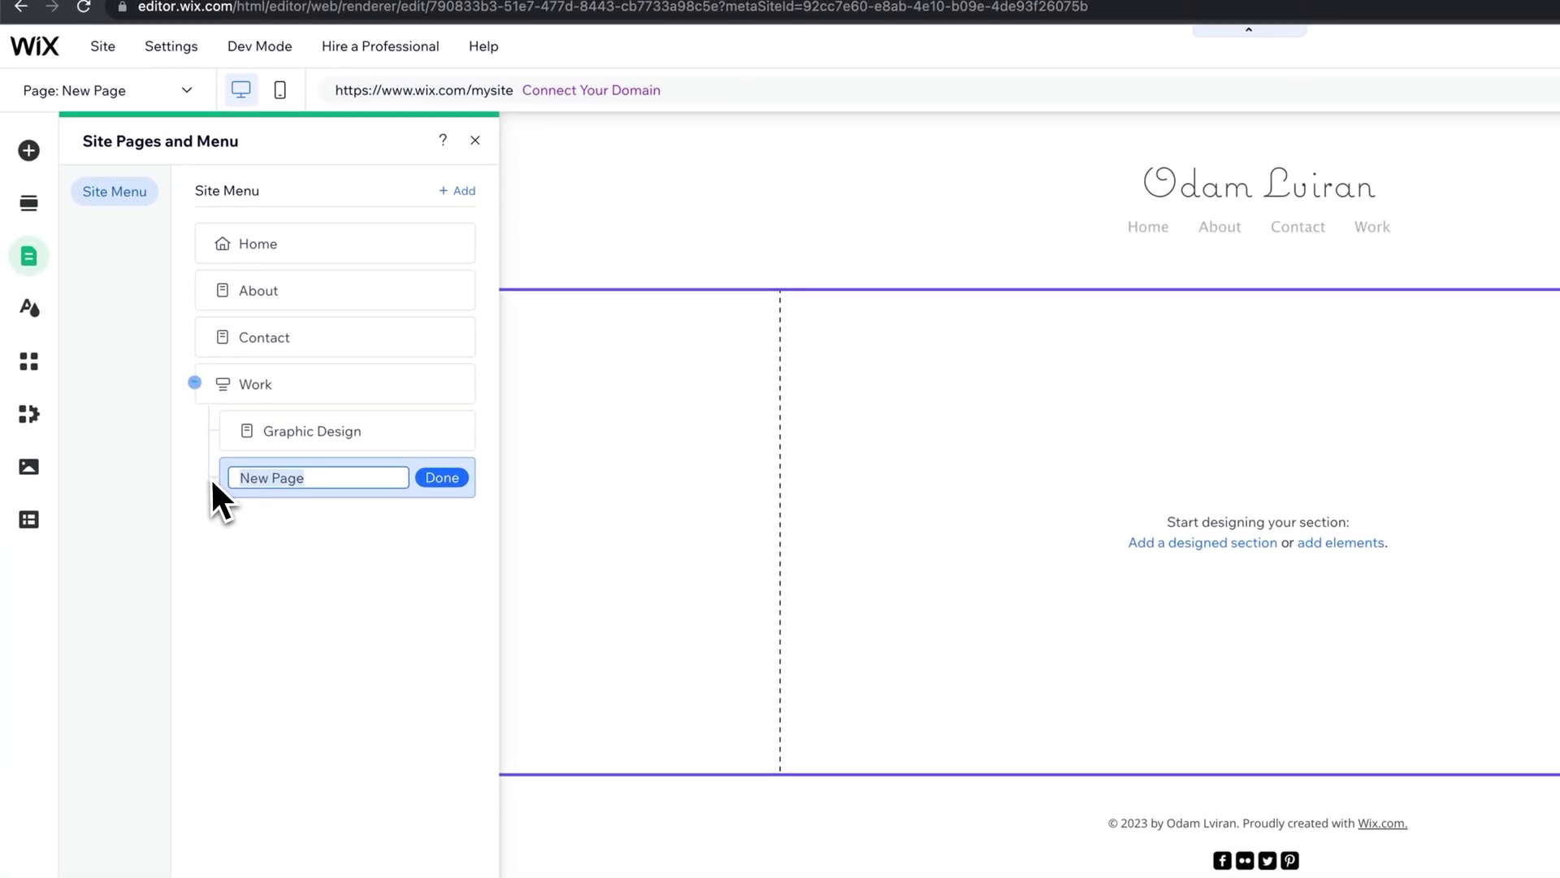
text(Social Media)
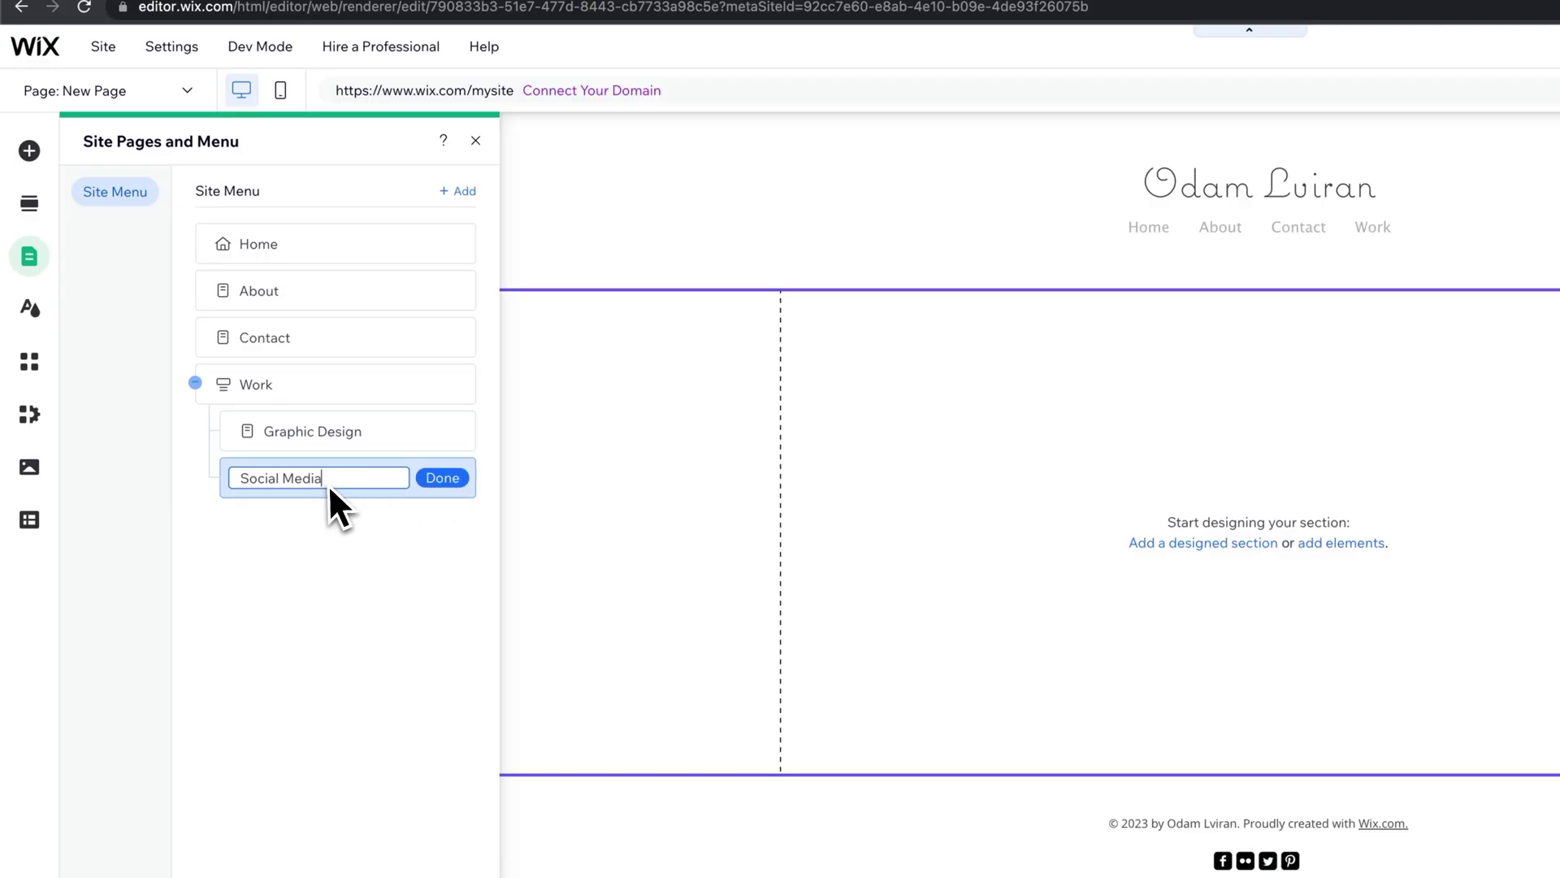
click(444, 482)
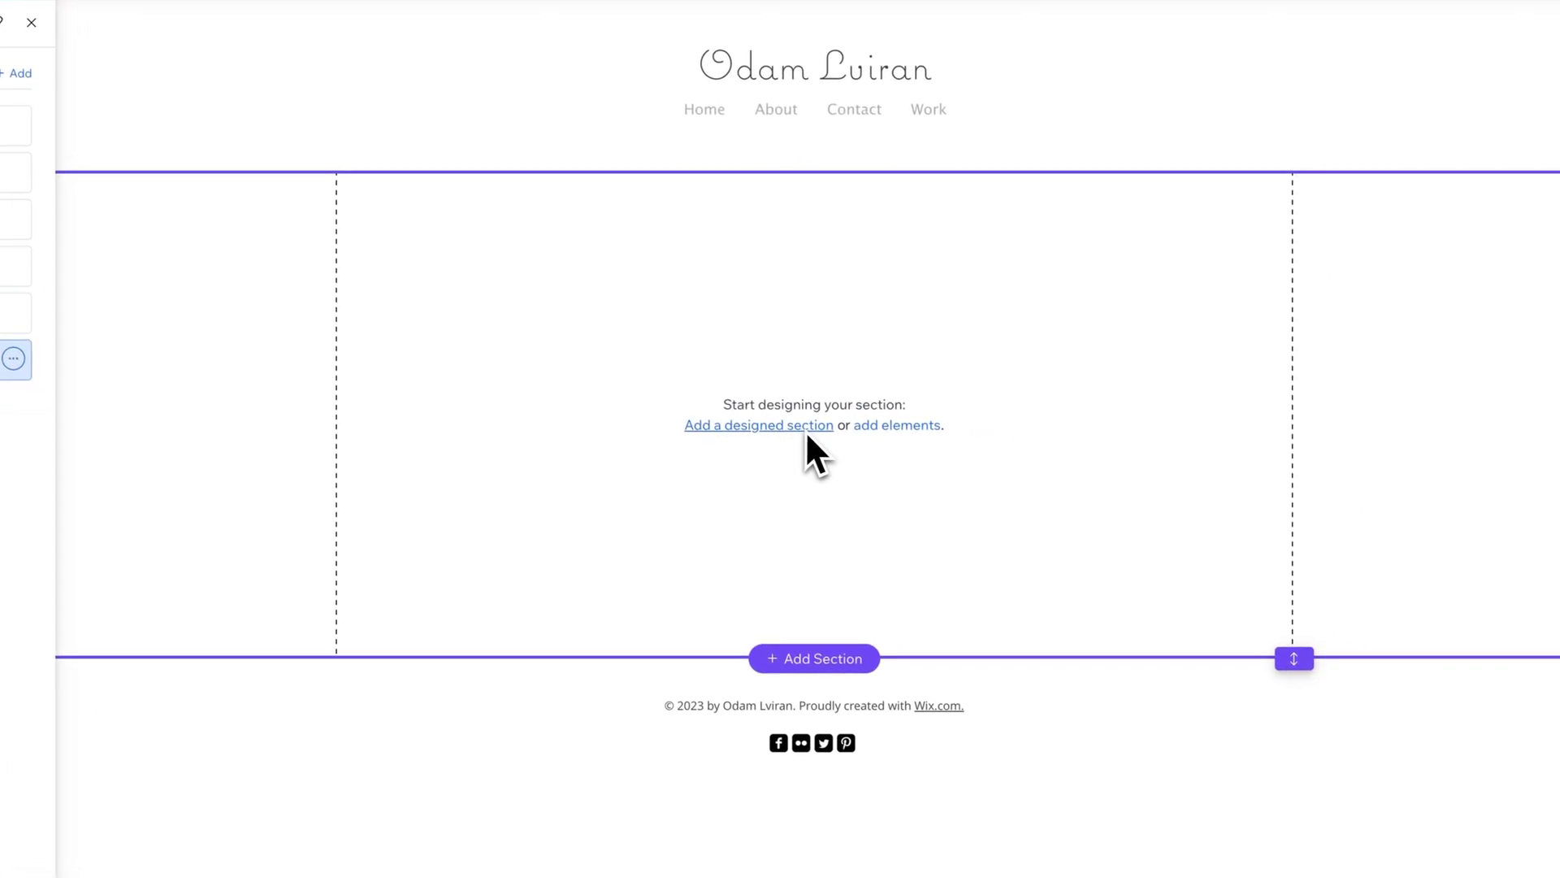
Add the title-only text section to the Social Media page and replace its placeholder title with "Social Media"
click(782, 395)
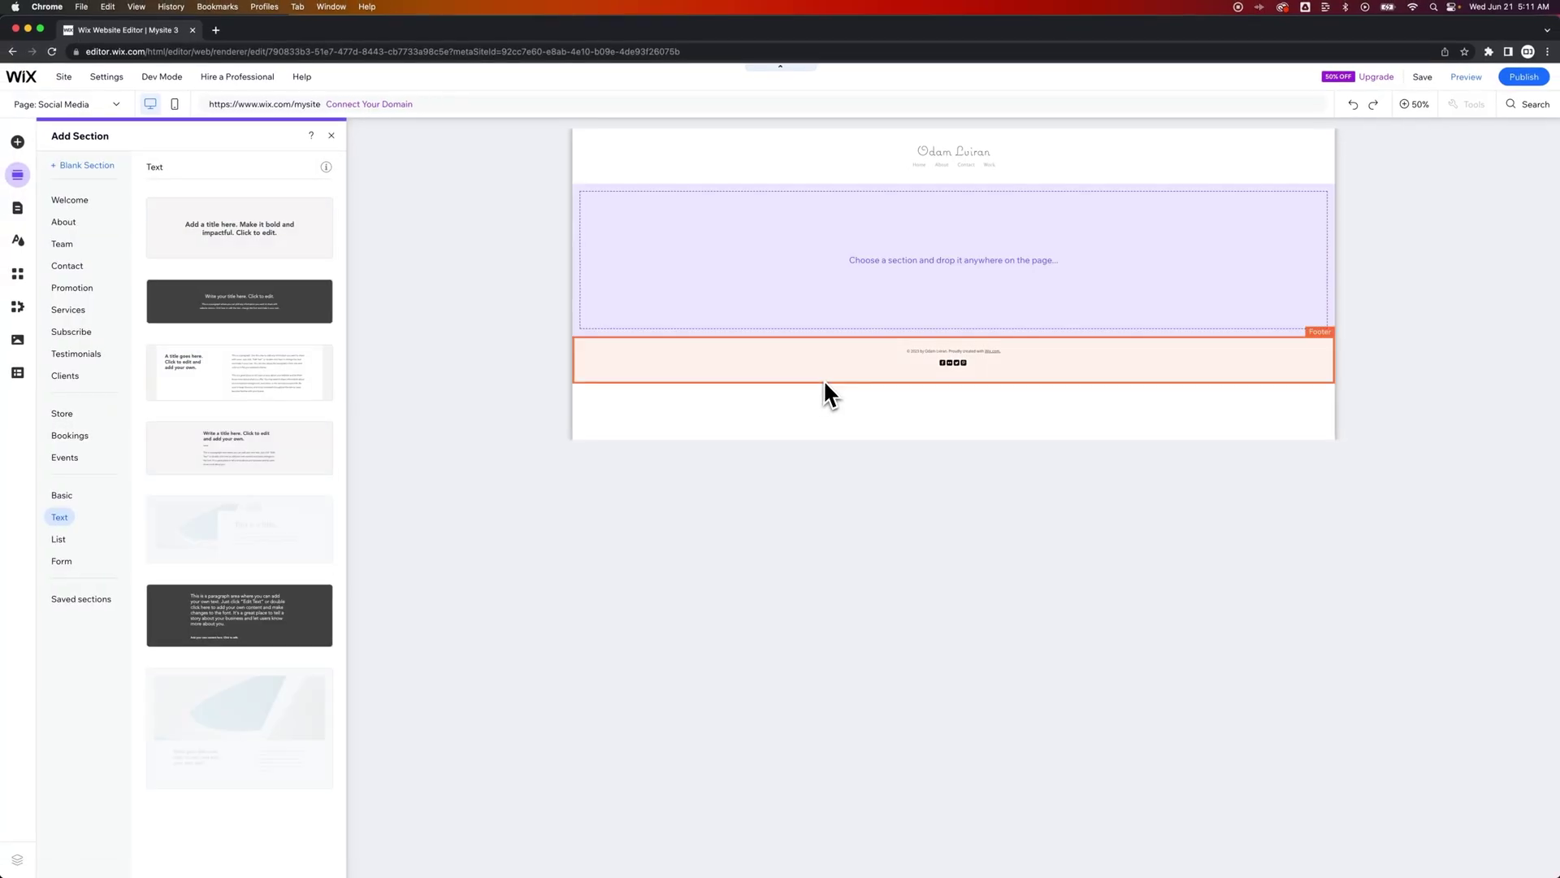
click(291, 238)
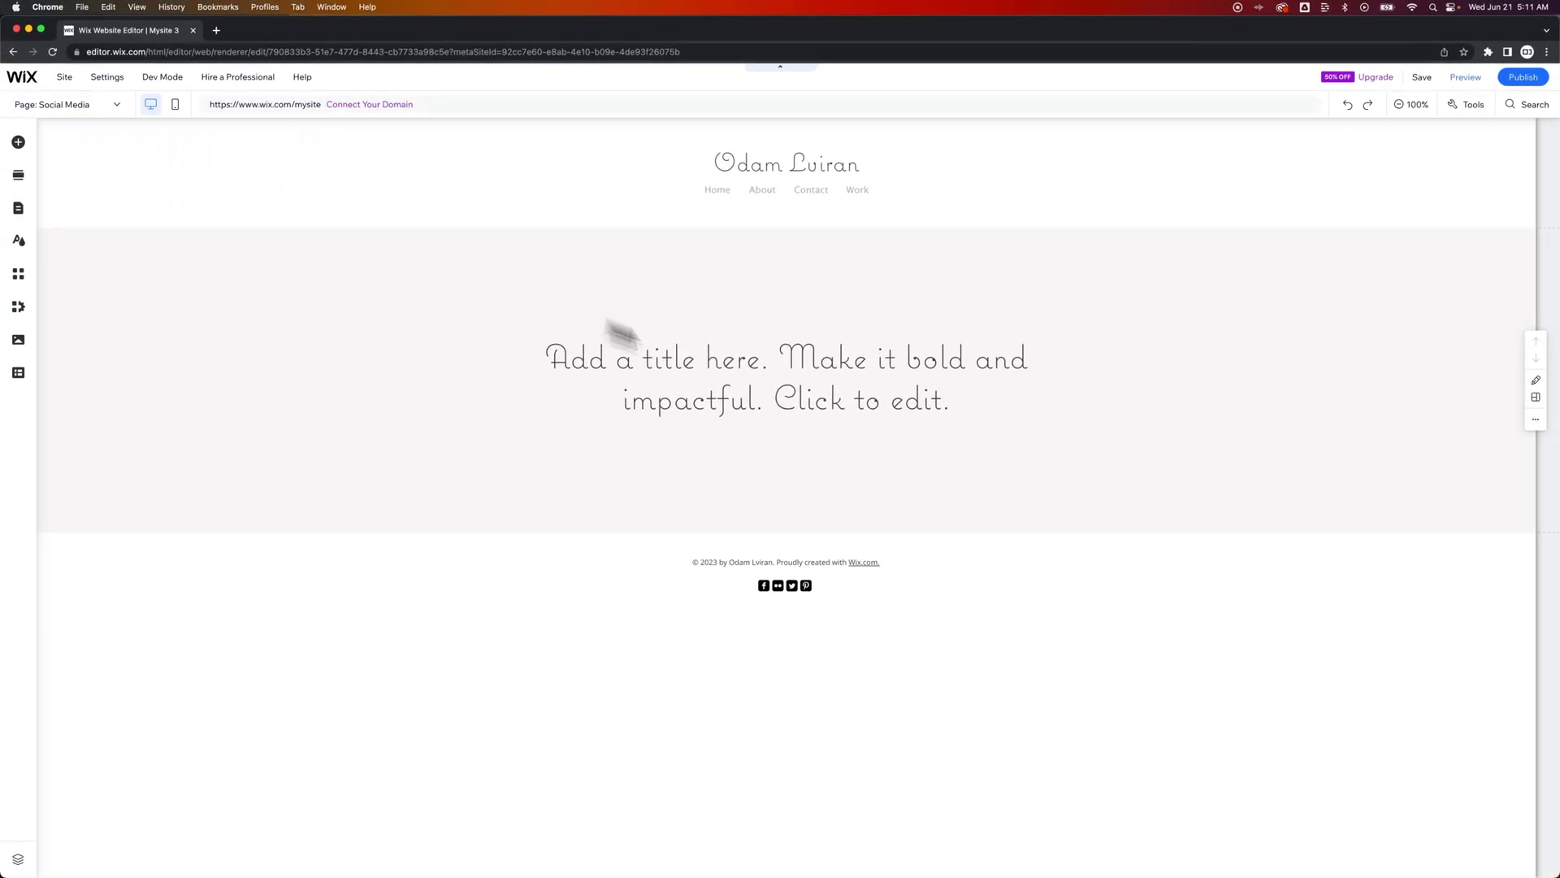
click(813, 406)
double_click(822, 406)
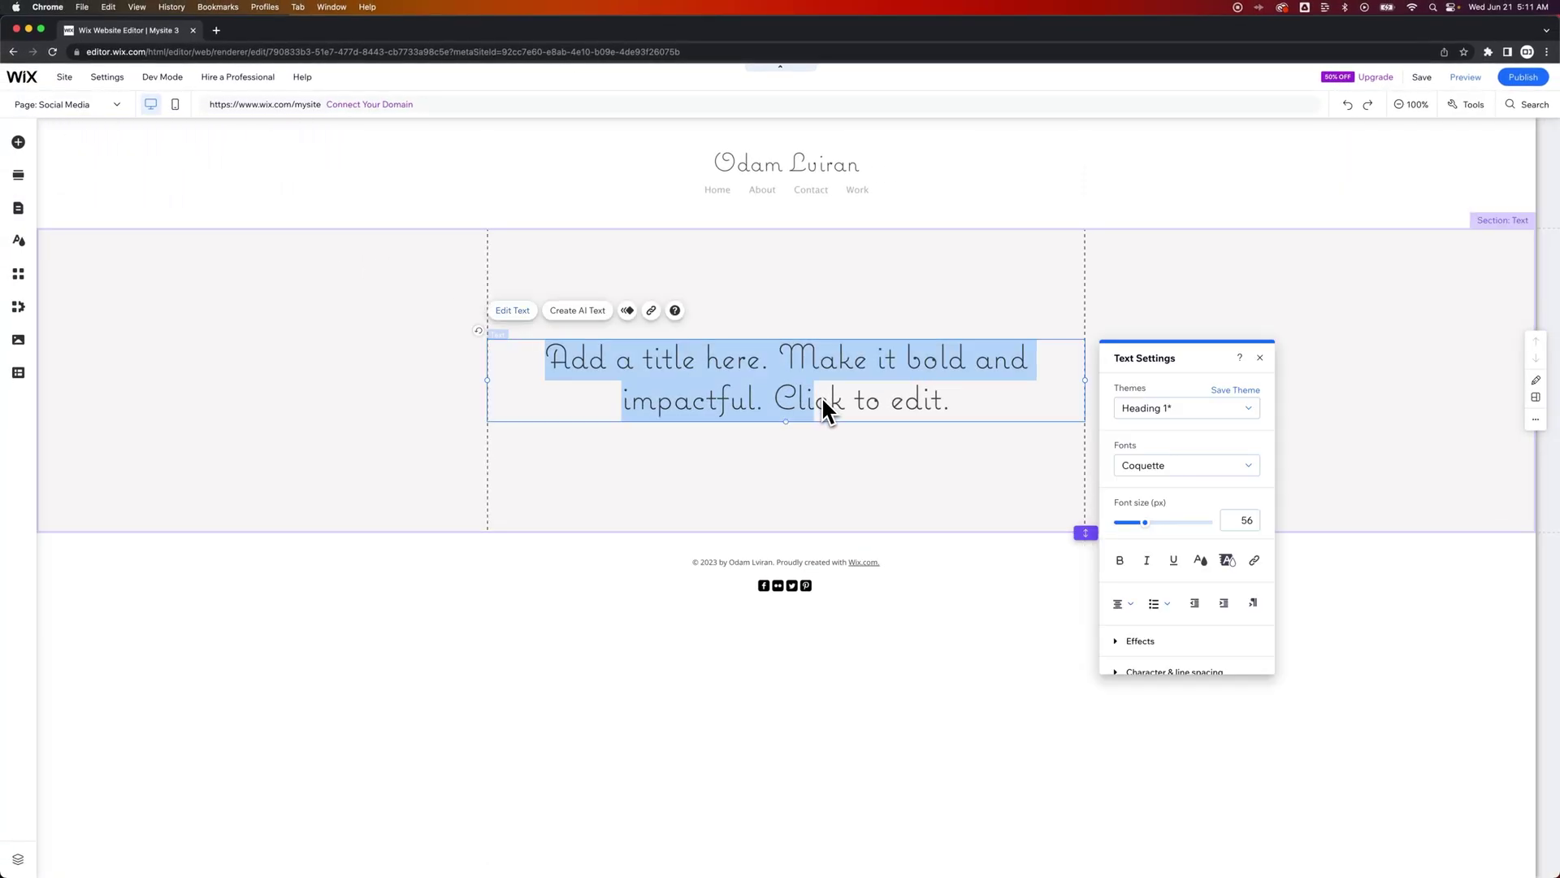
text(Social Media)
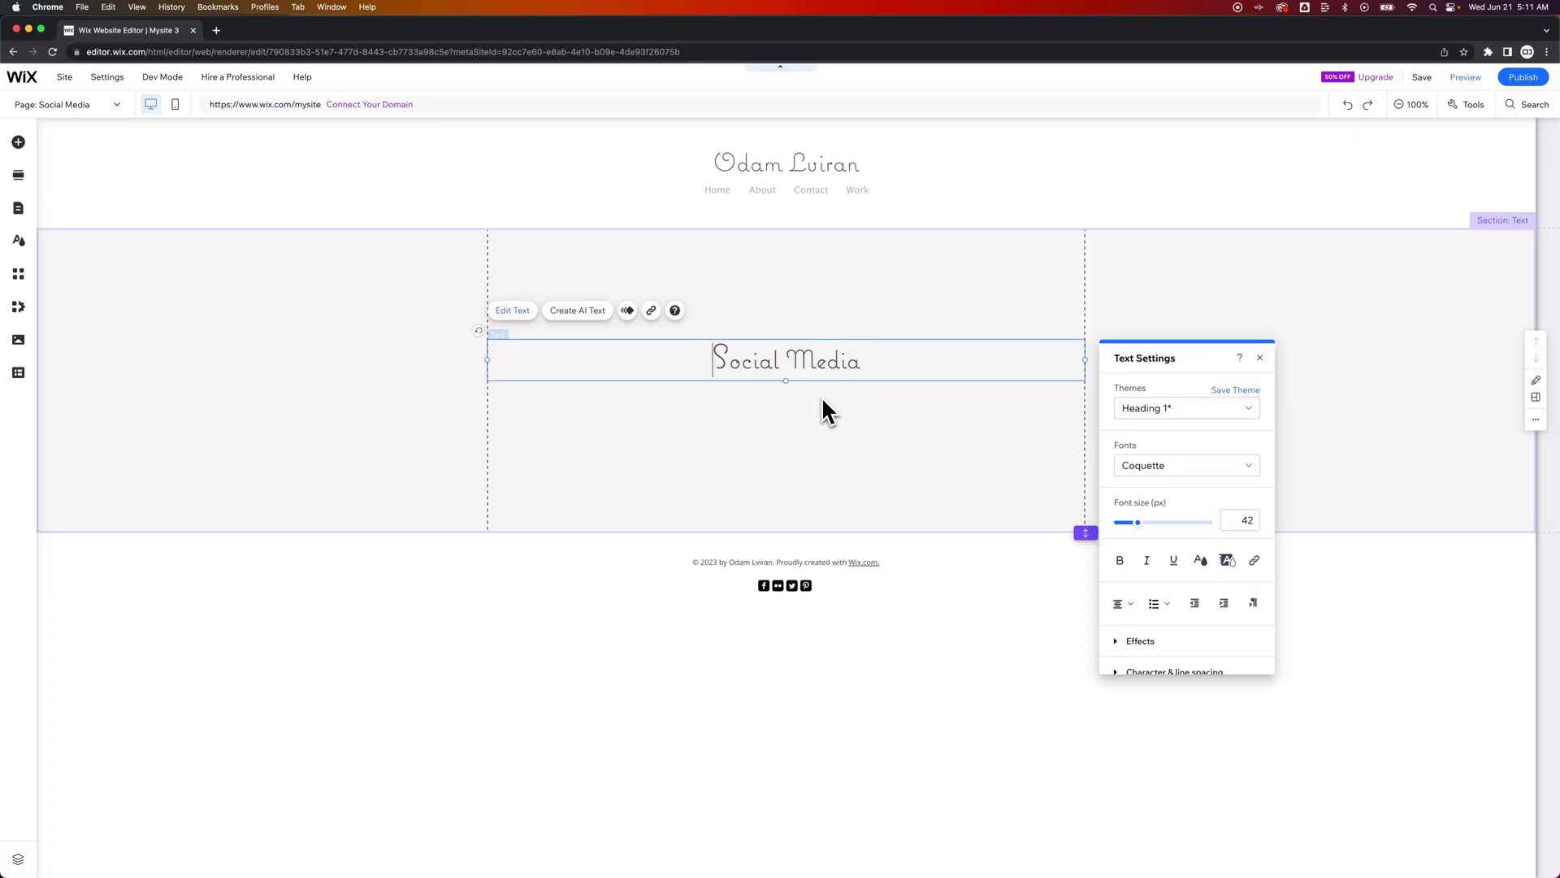
Retype the letters "So" in the Social Media title so they match the size of the remaining letters
key(super+Left)
key(Delete)
key(Delete)
text(So)
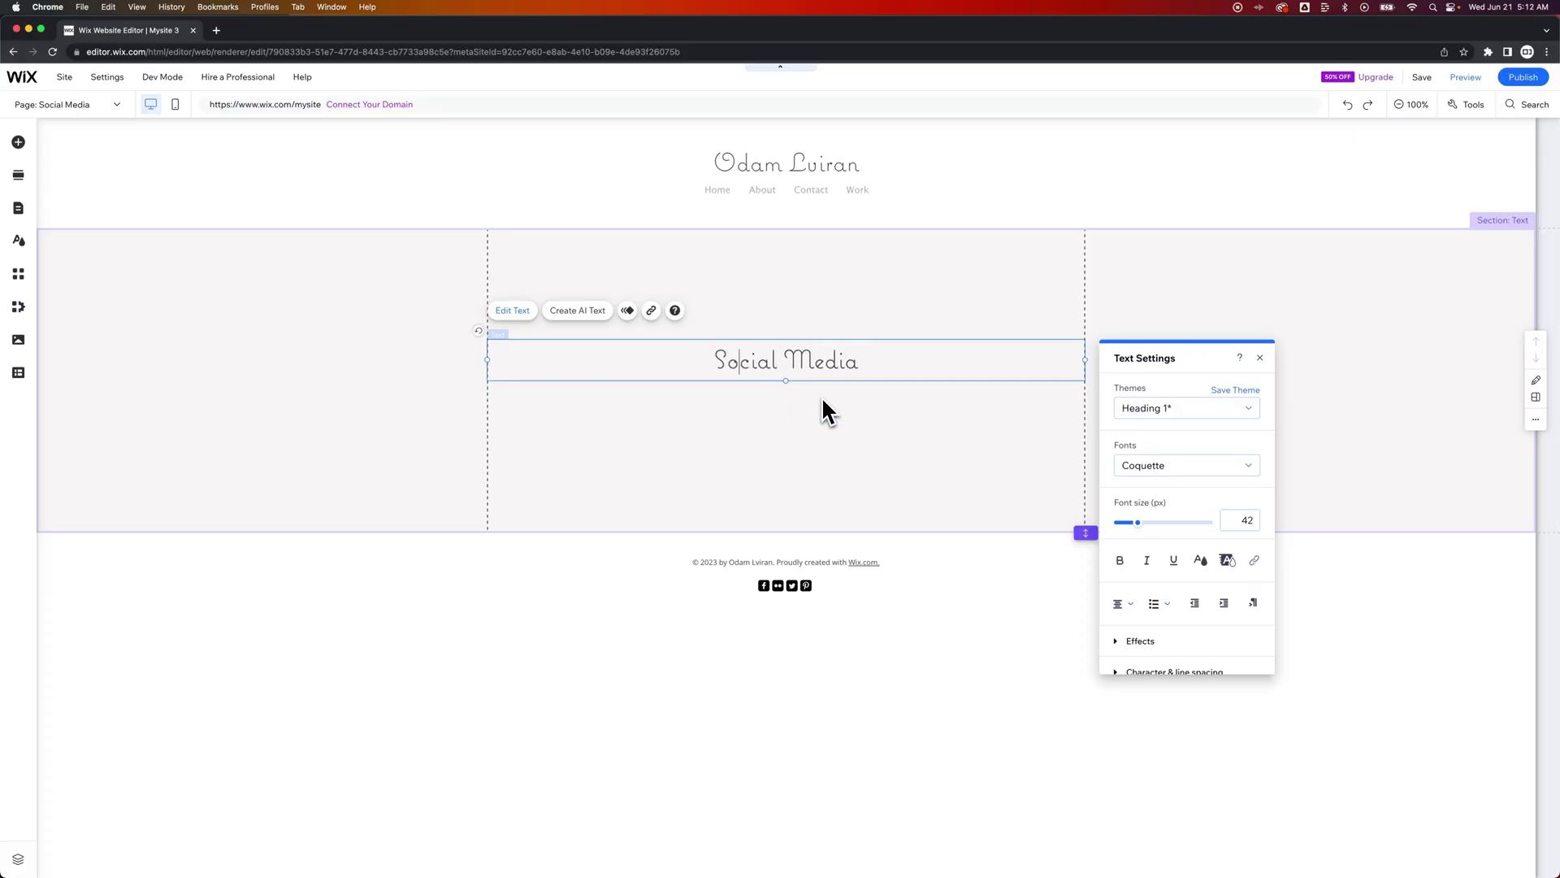
Set the font of the whole Social Media title to DIN Neuzeit Grotesk
key(super+a)
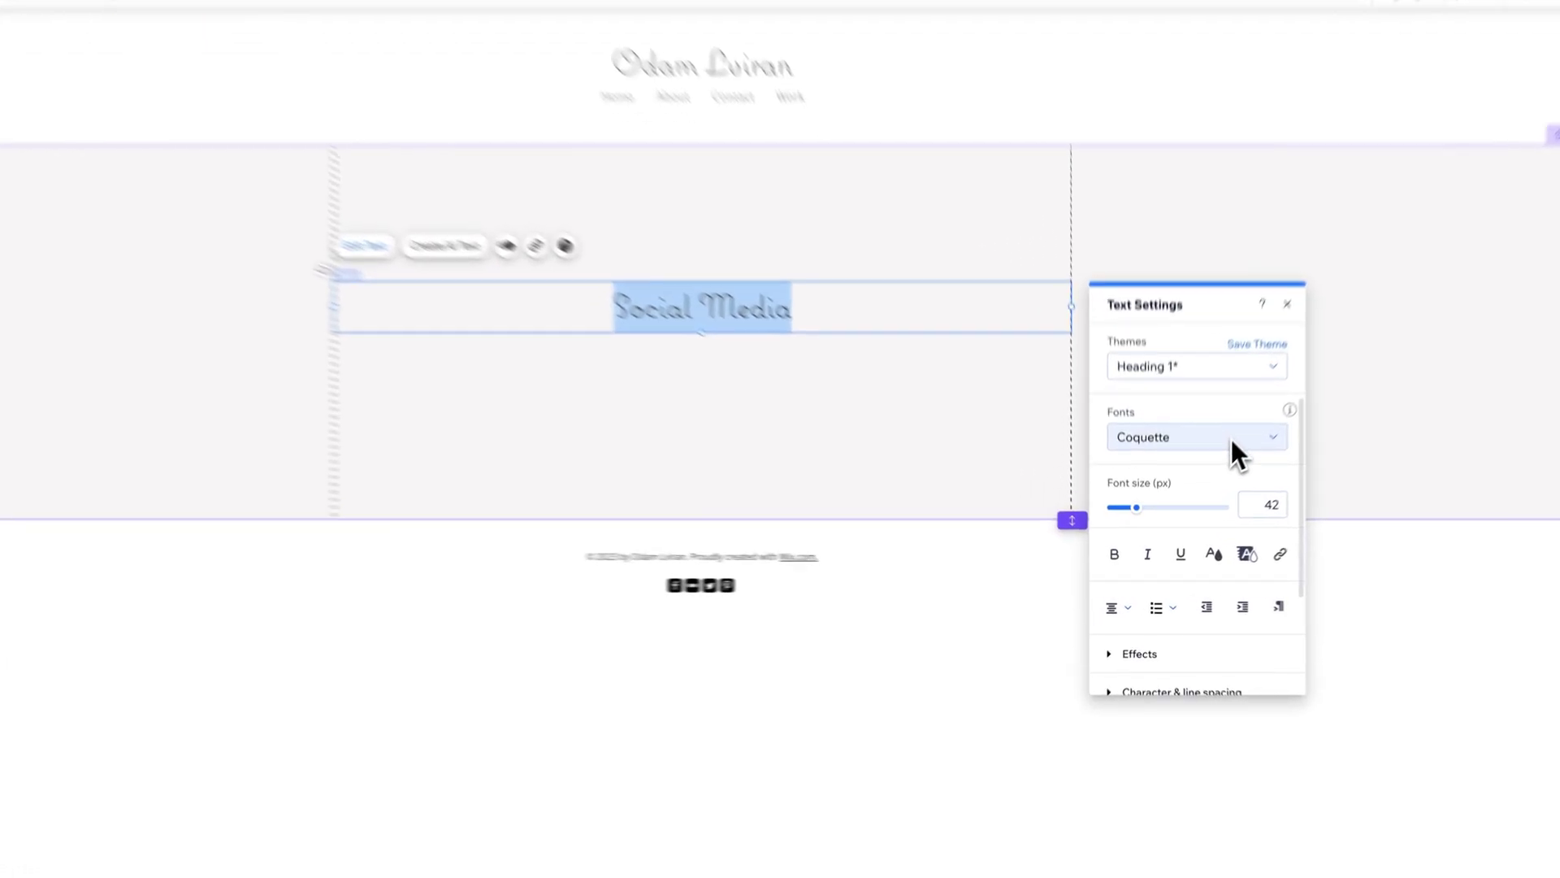
click(1209, 469)
click(1186, 606)
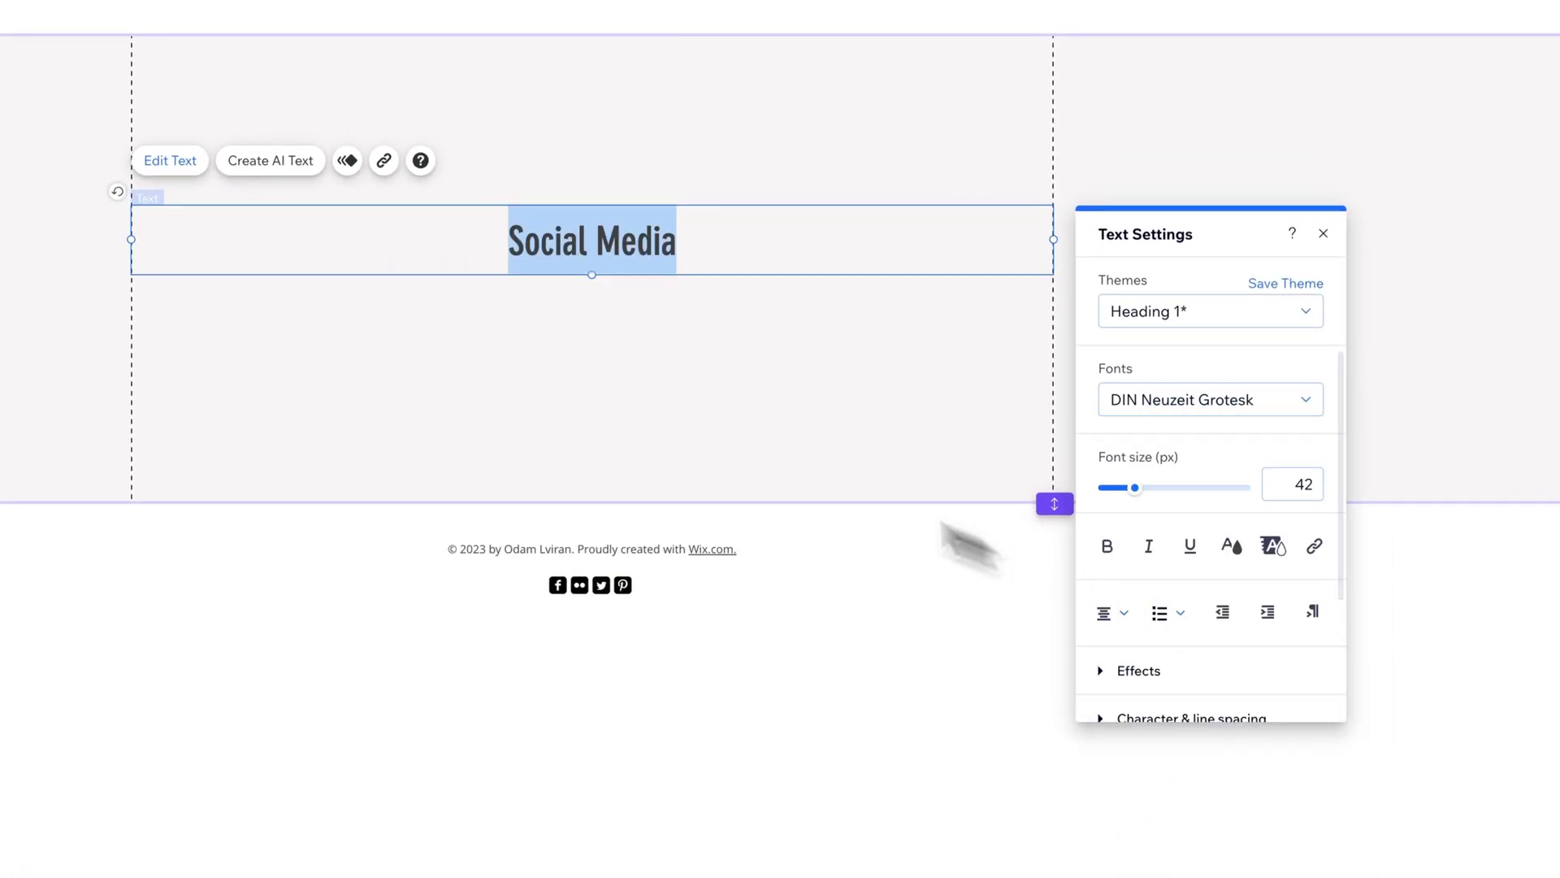
Preview the desktop site, check the Graphic Design and Social Media subpages under Work and the About page, and return to editing
click(626, 325)
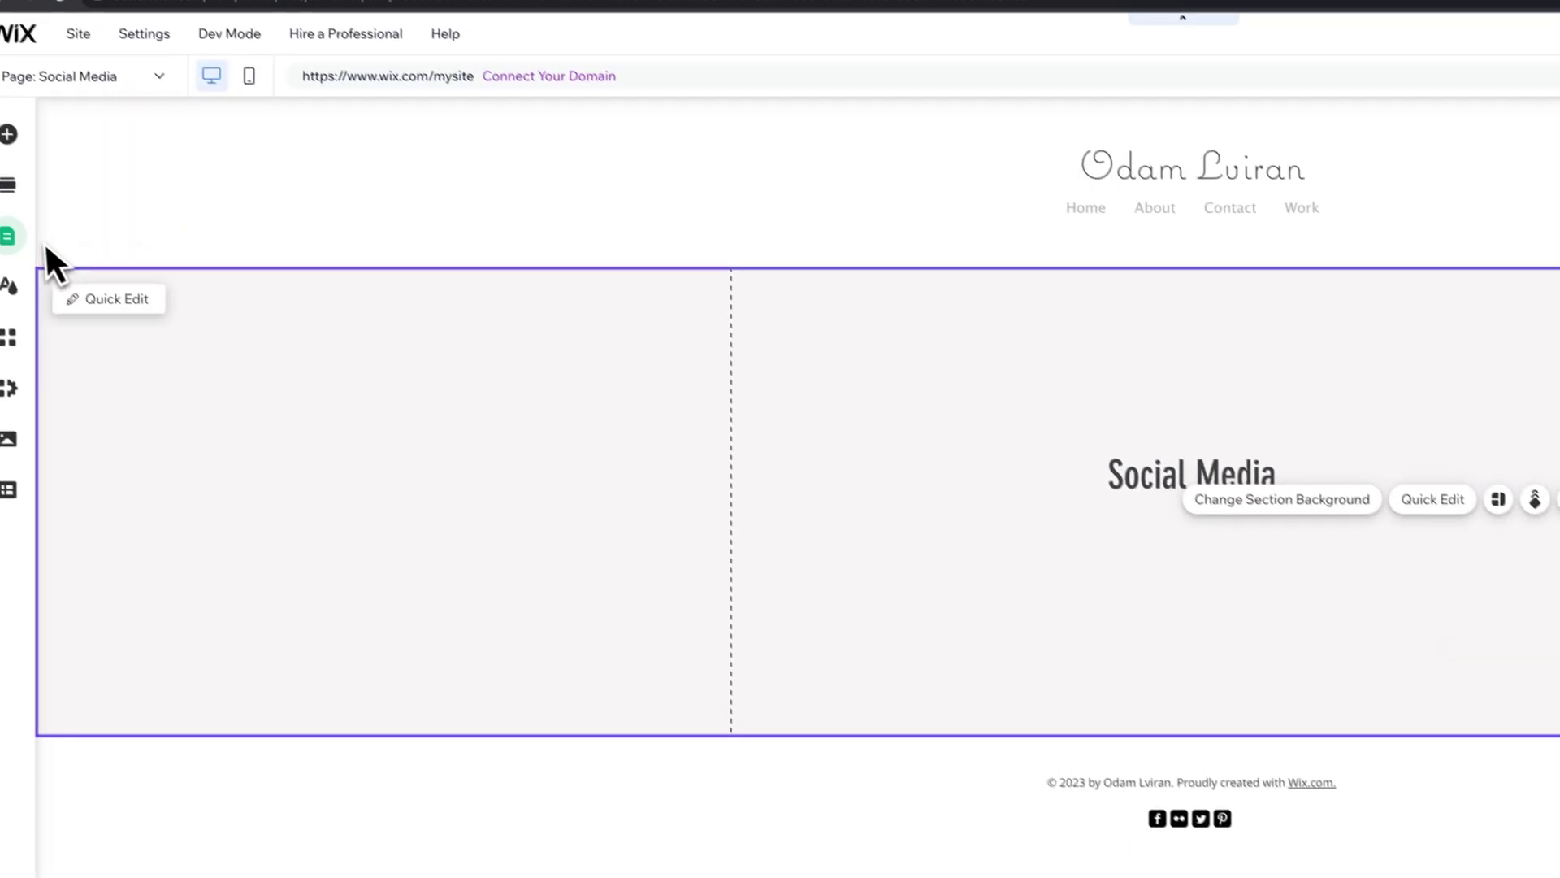
click(36, 257)
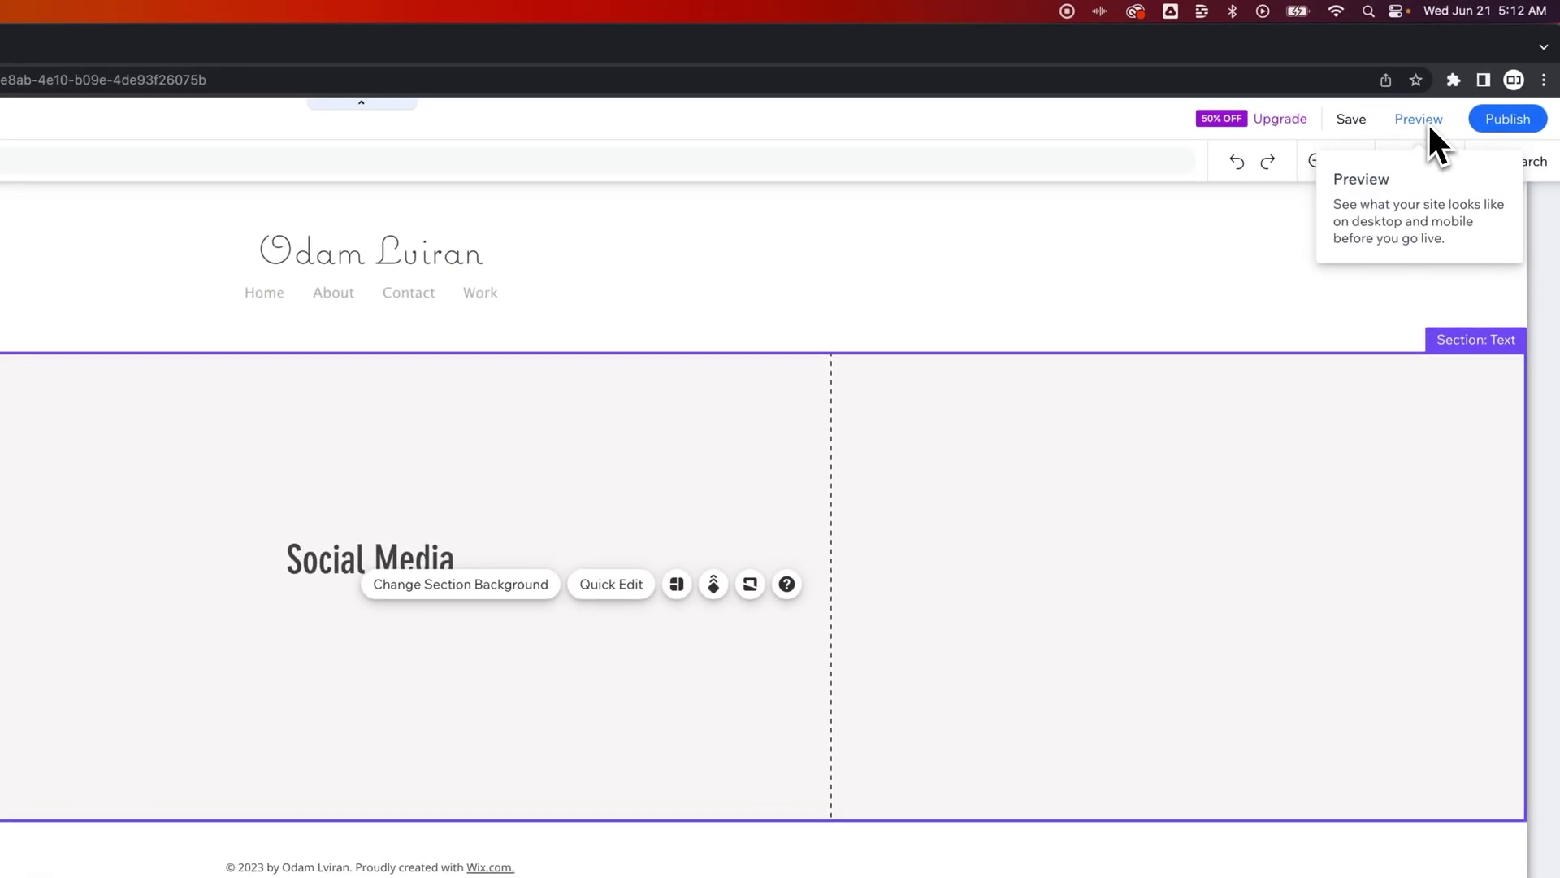
click(1422, 120)
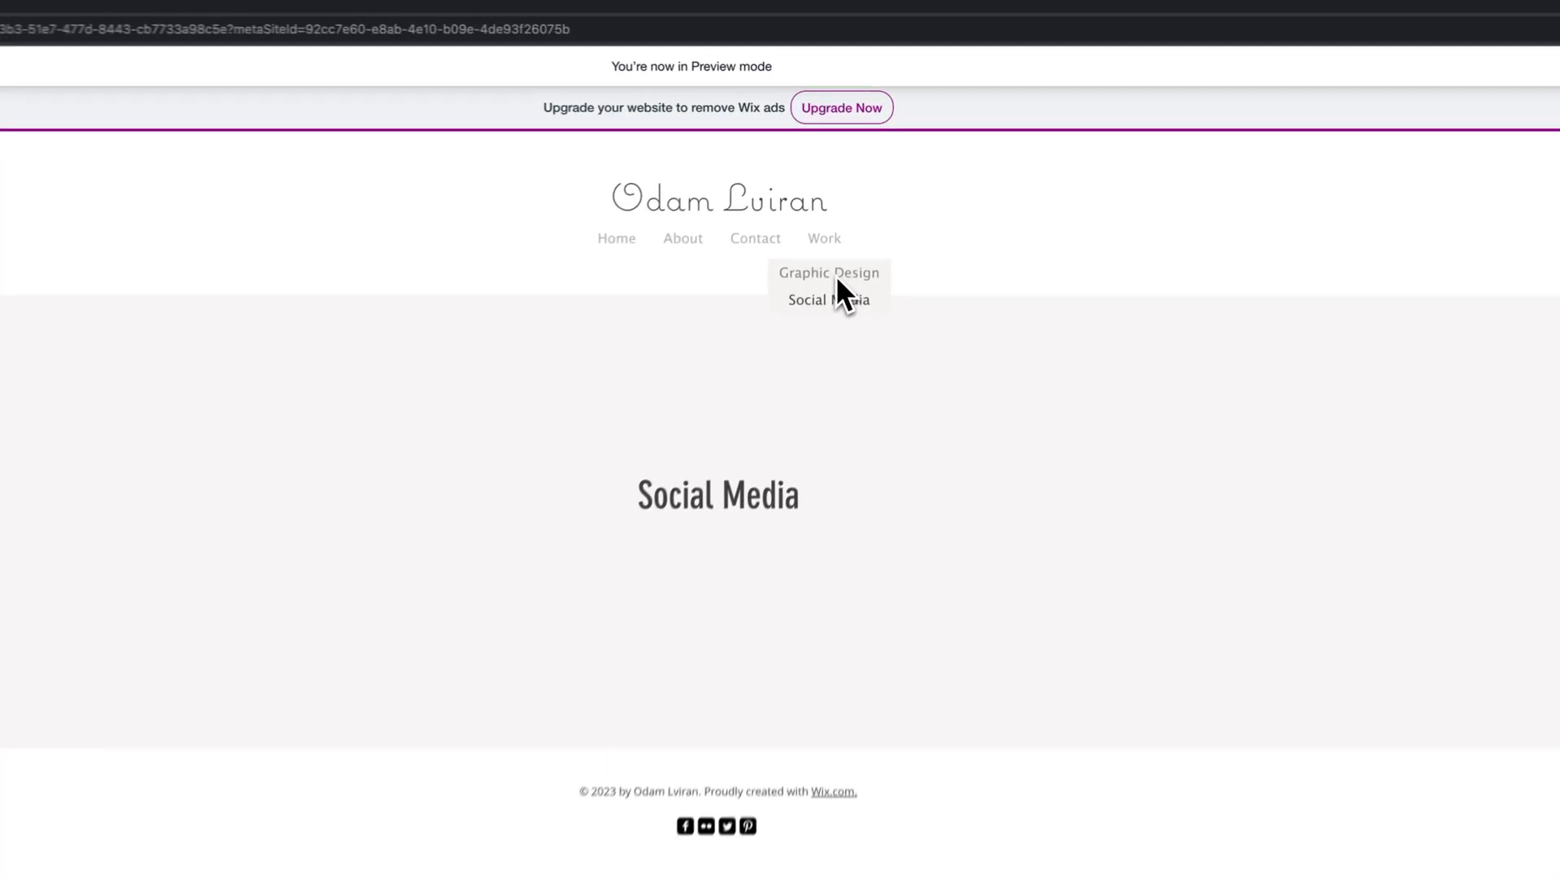
click(835, 276)
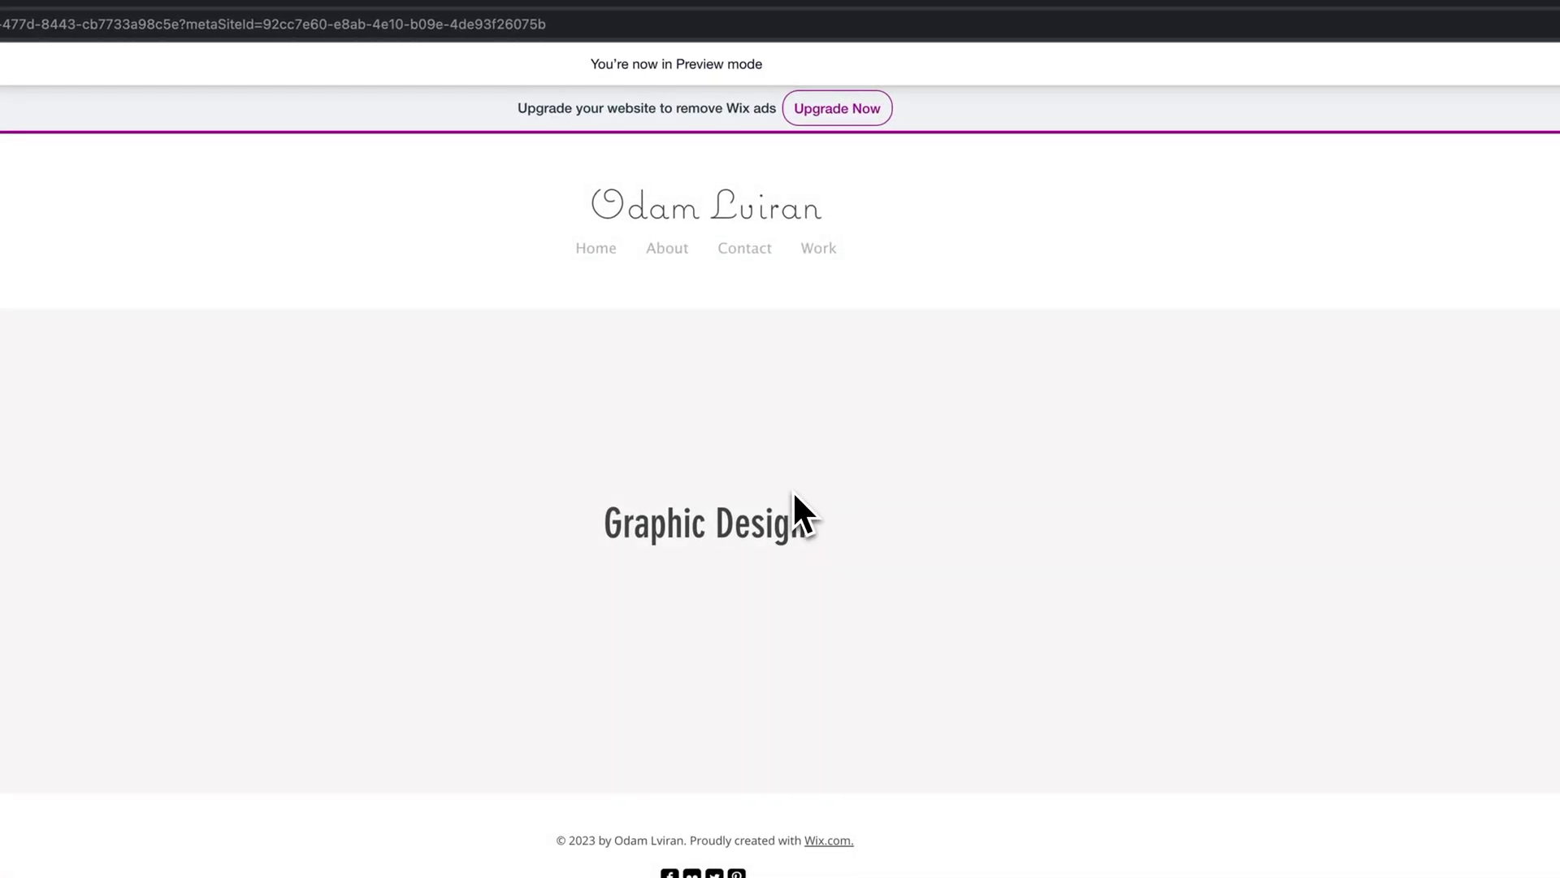
mouse_move(819, 261)
click(810, 316)
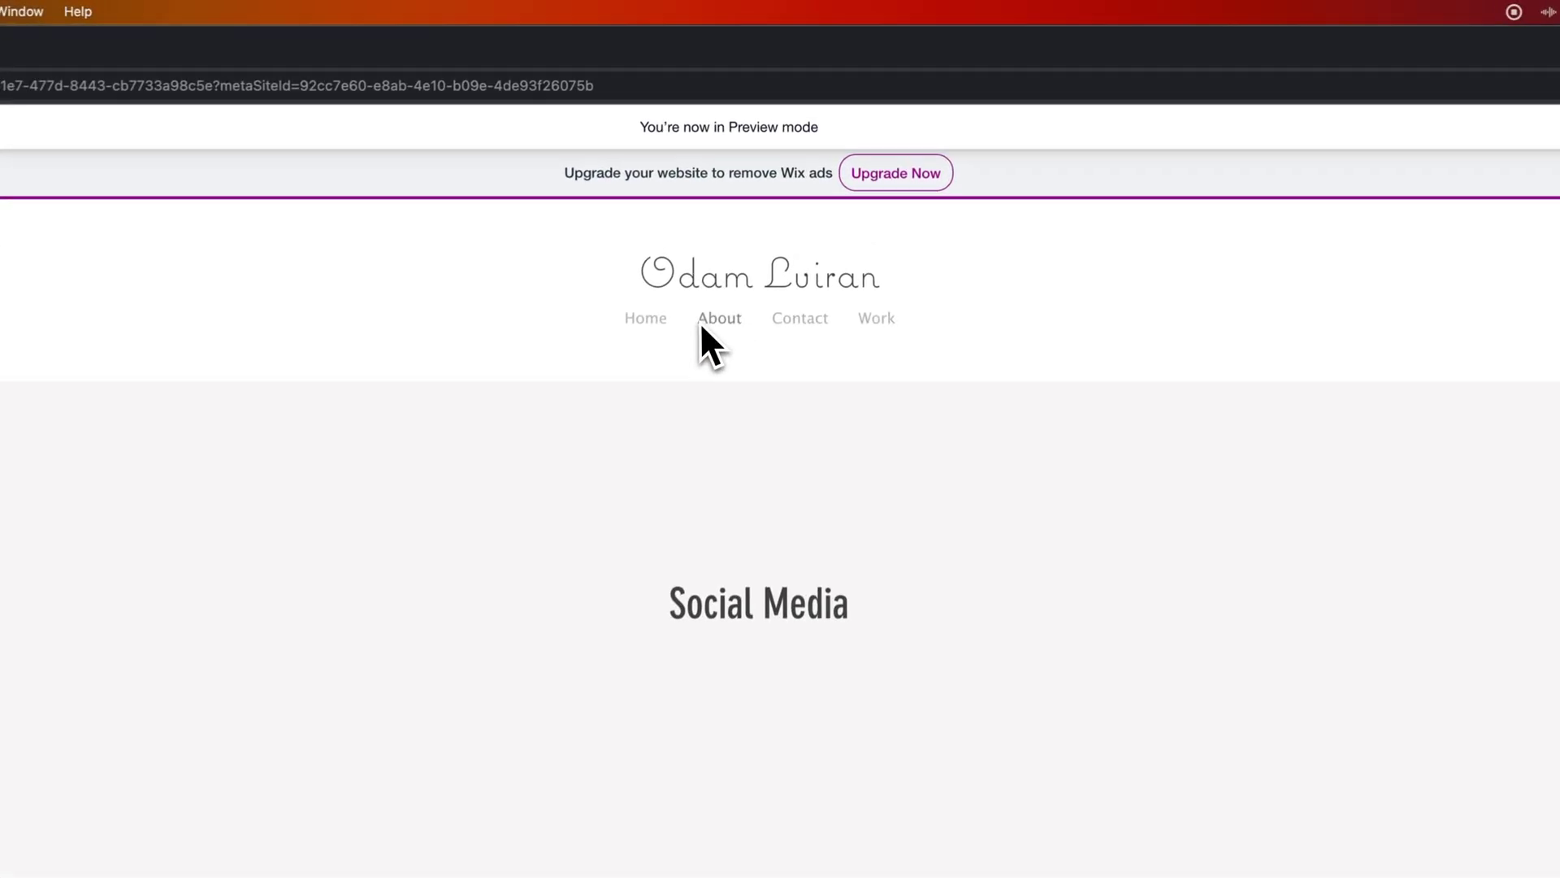
click(758, 196)
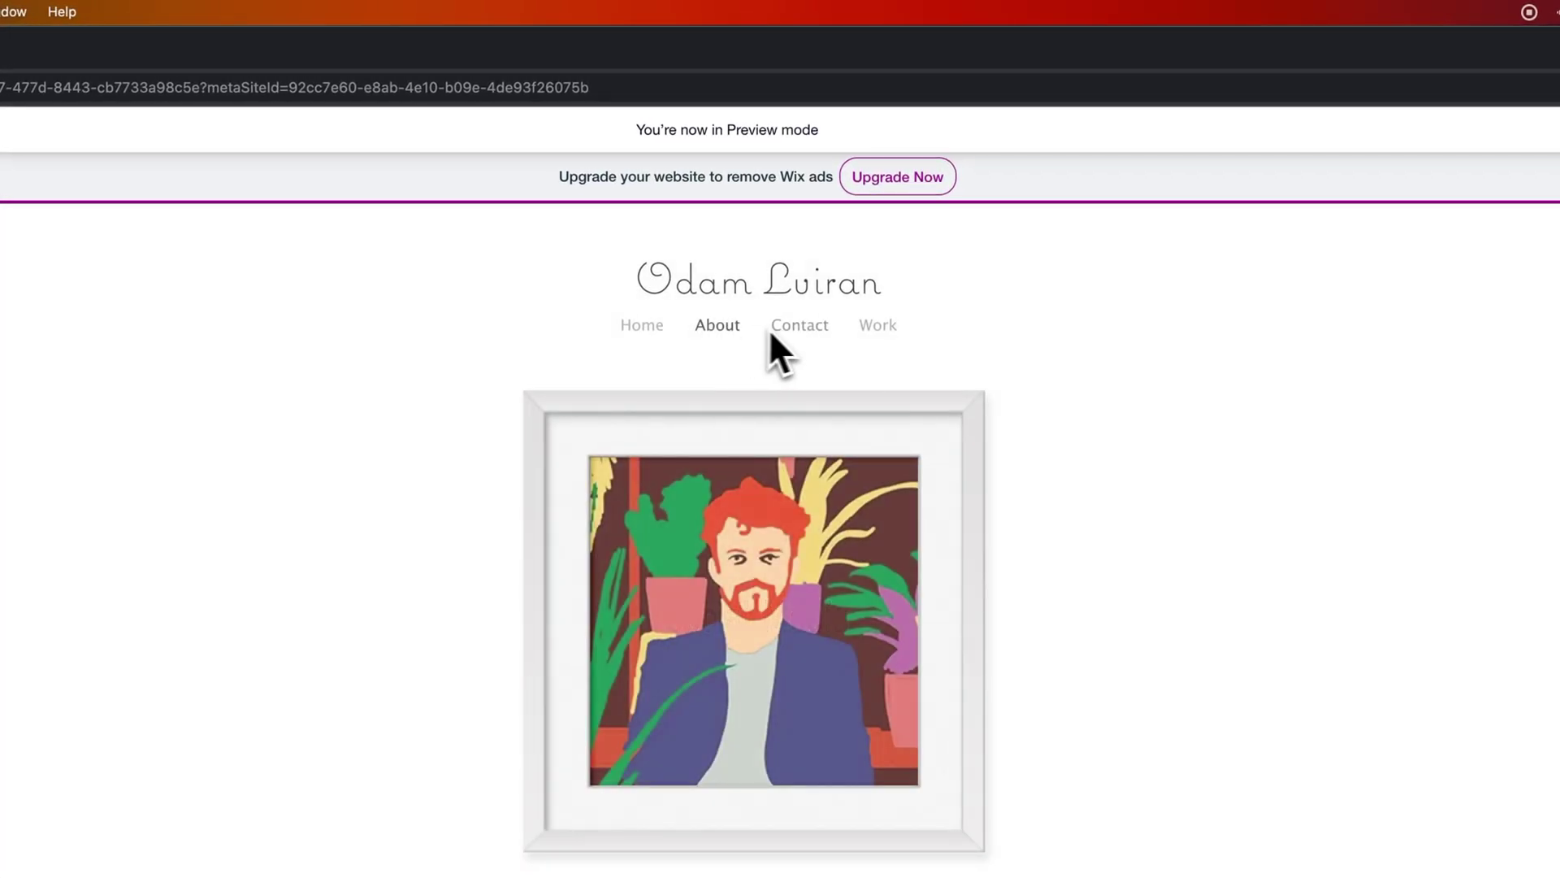
mouse_move(884, 332)
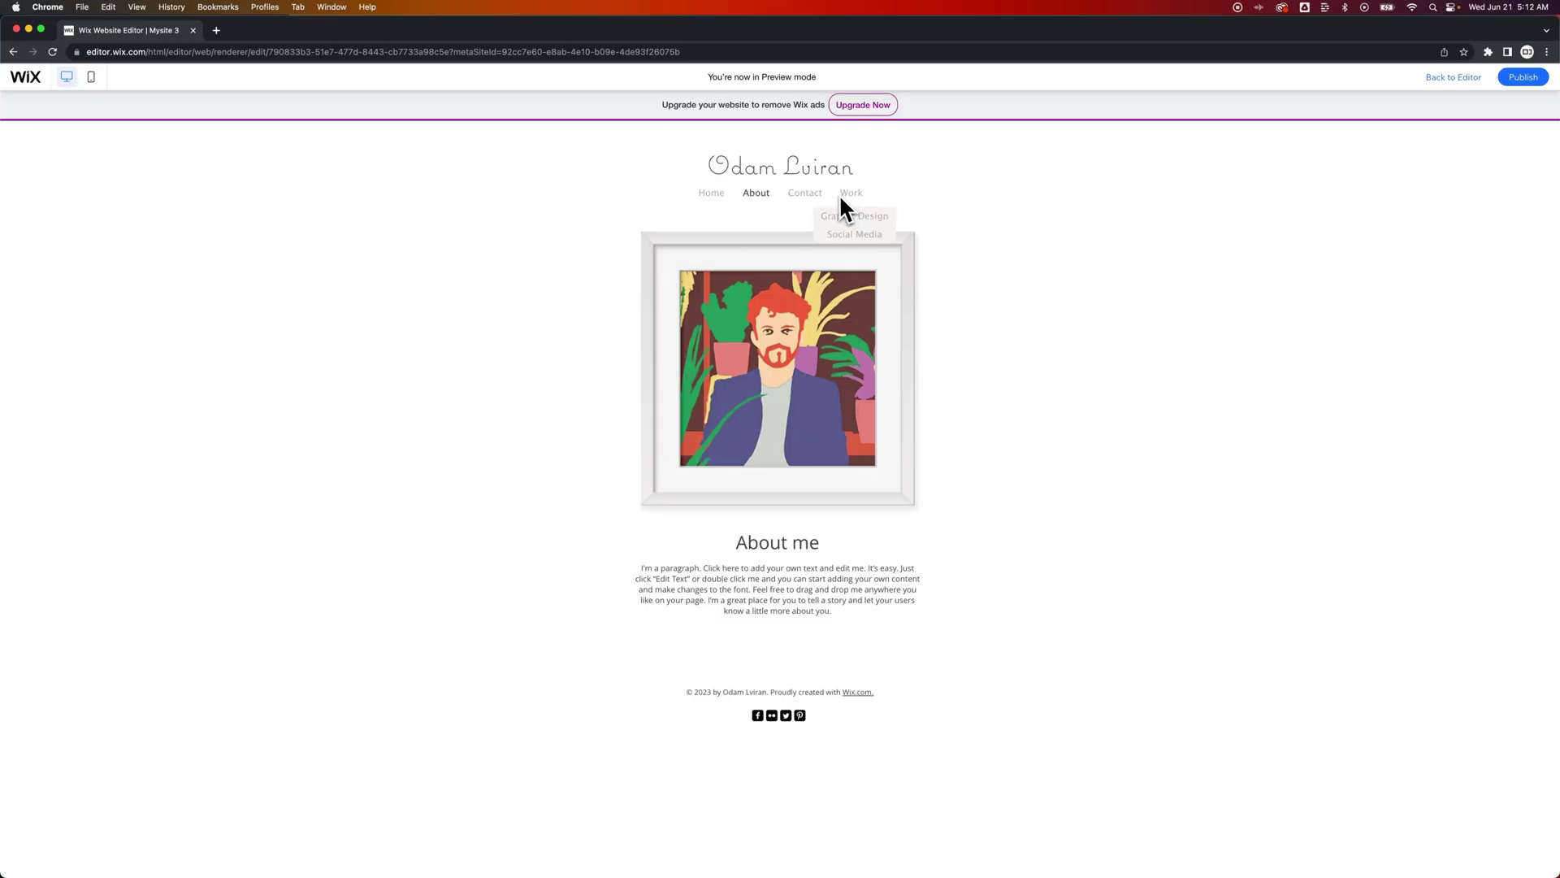
click(1461, 76)
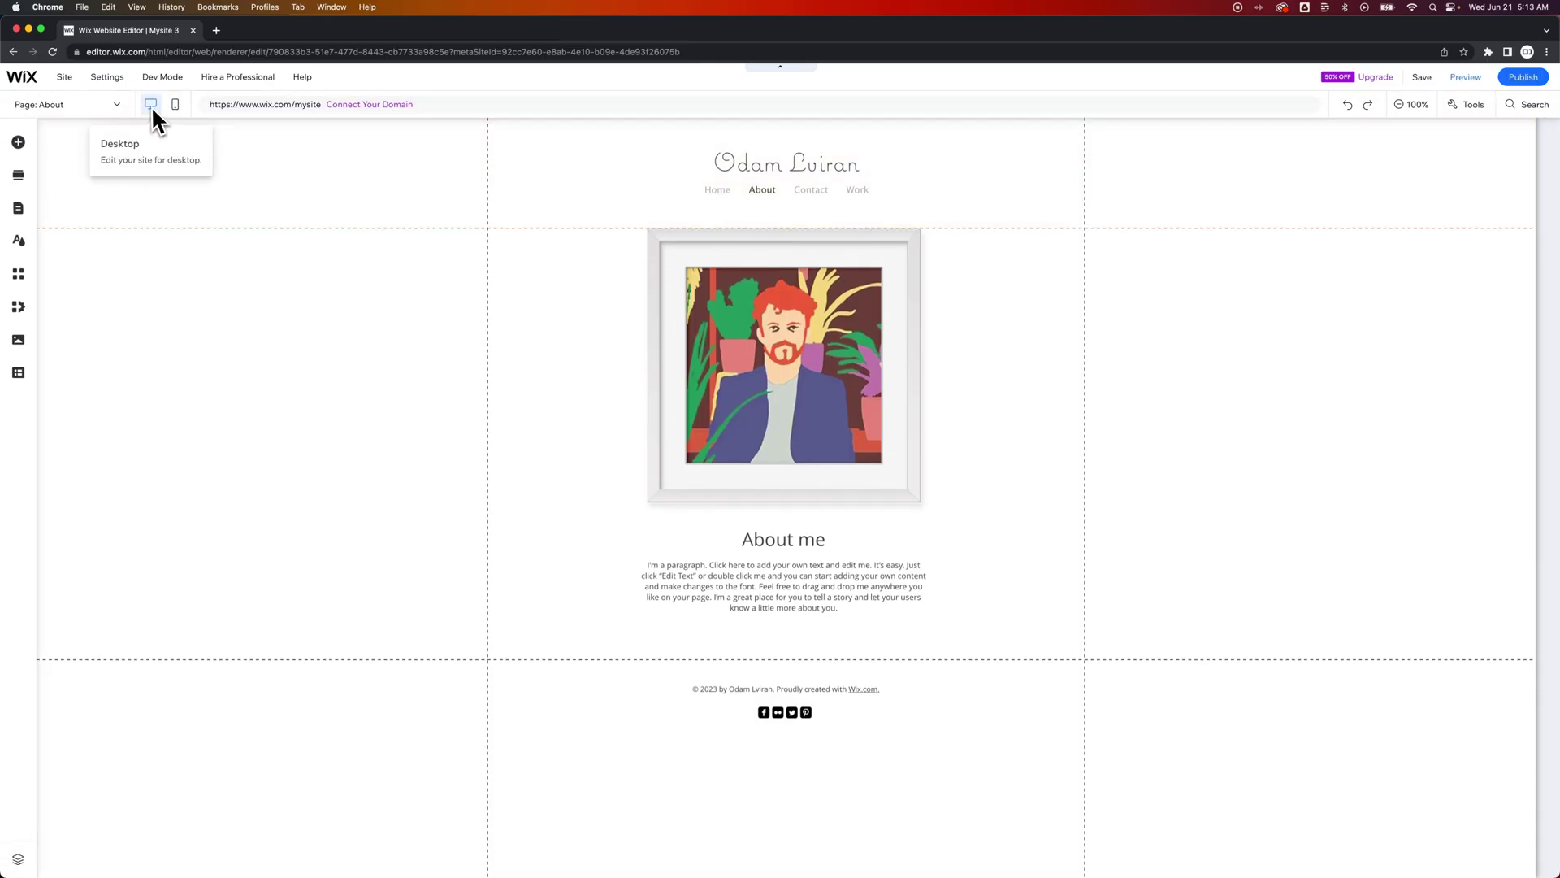
Switch to the mobile editor, preview the mobile menu with its Work submenu, and return to editing
click(175, 104)
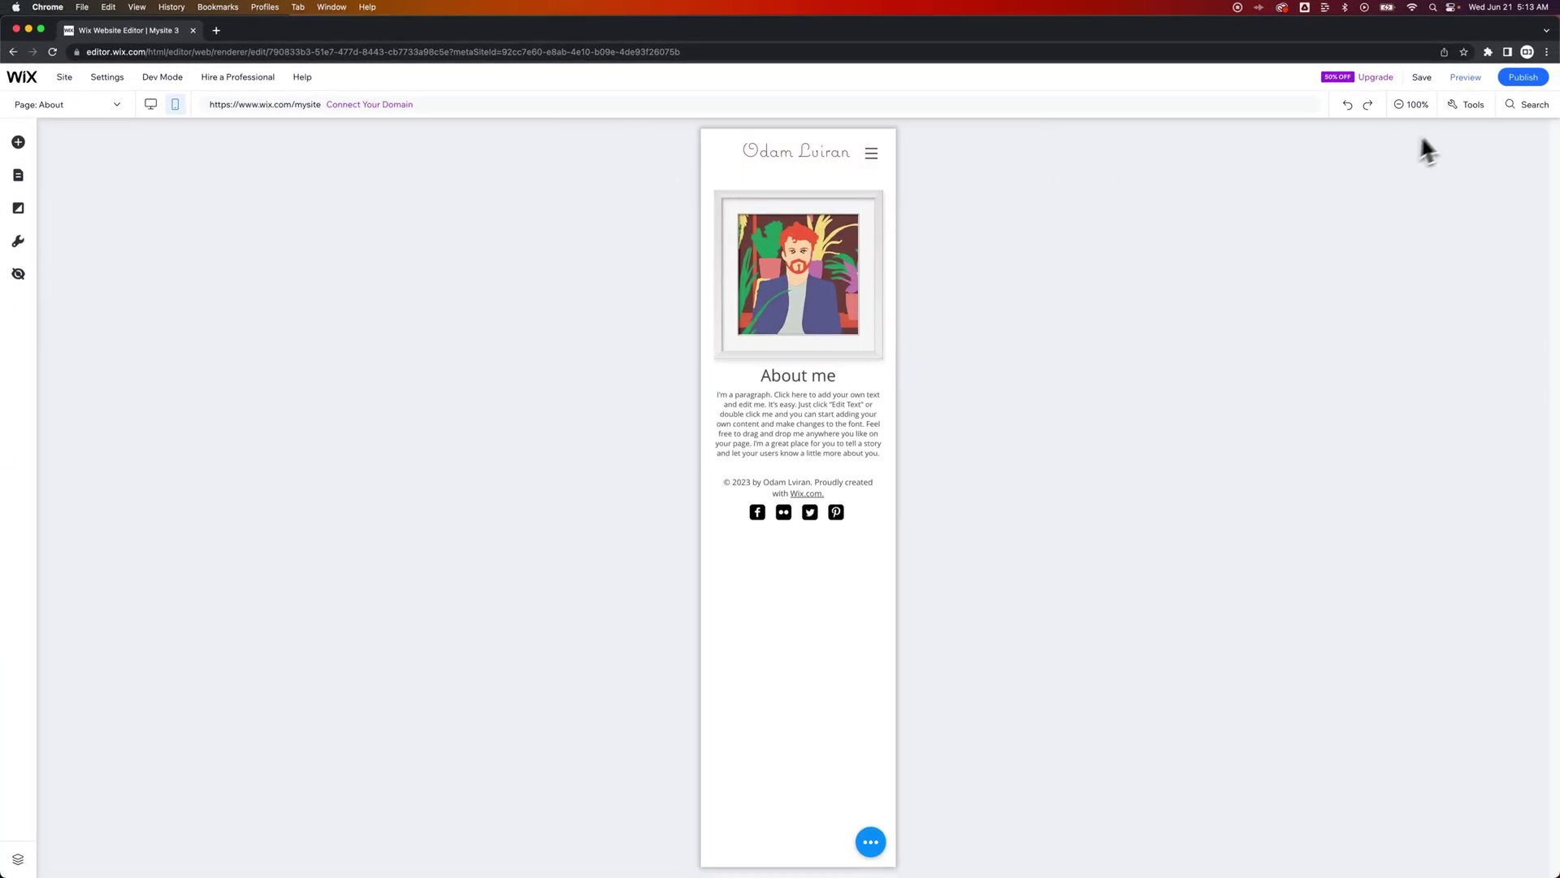
click(1460, 79)
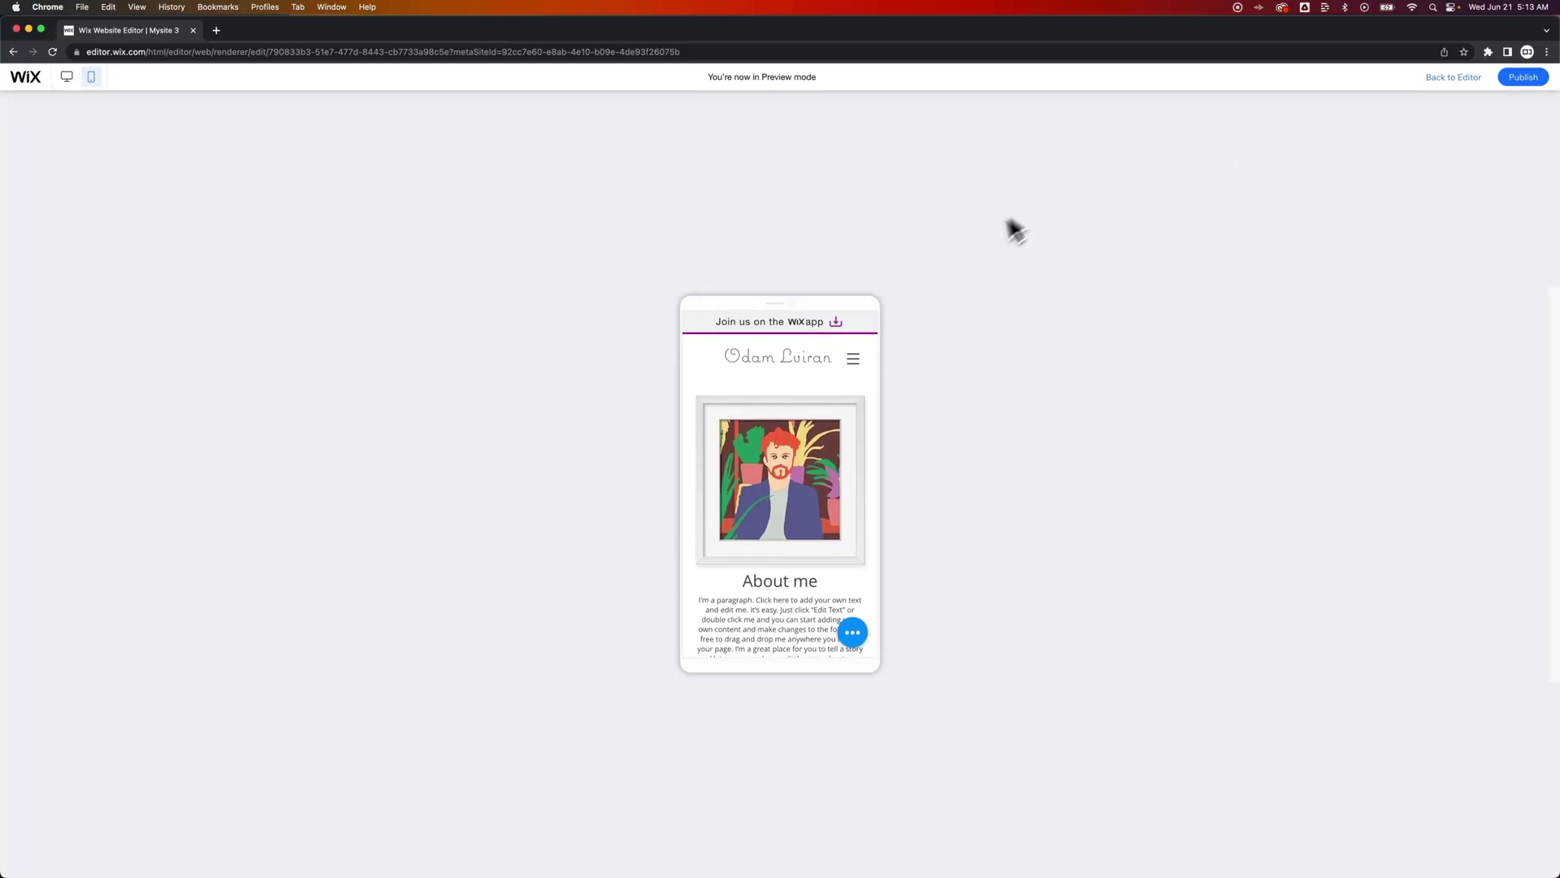
click(853, 360)
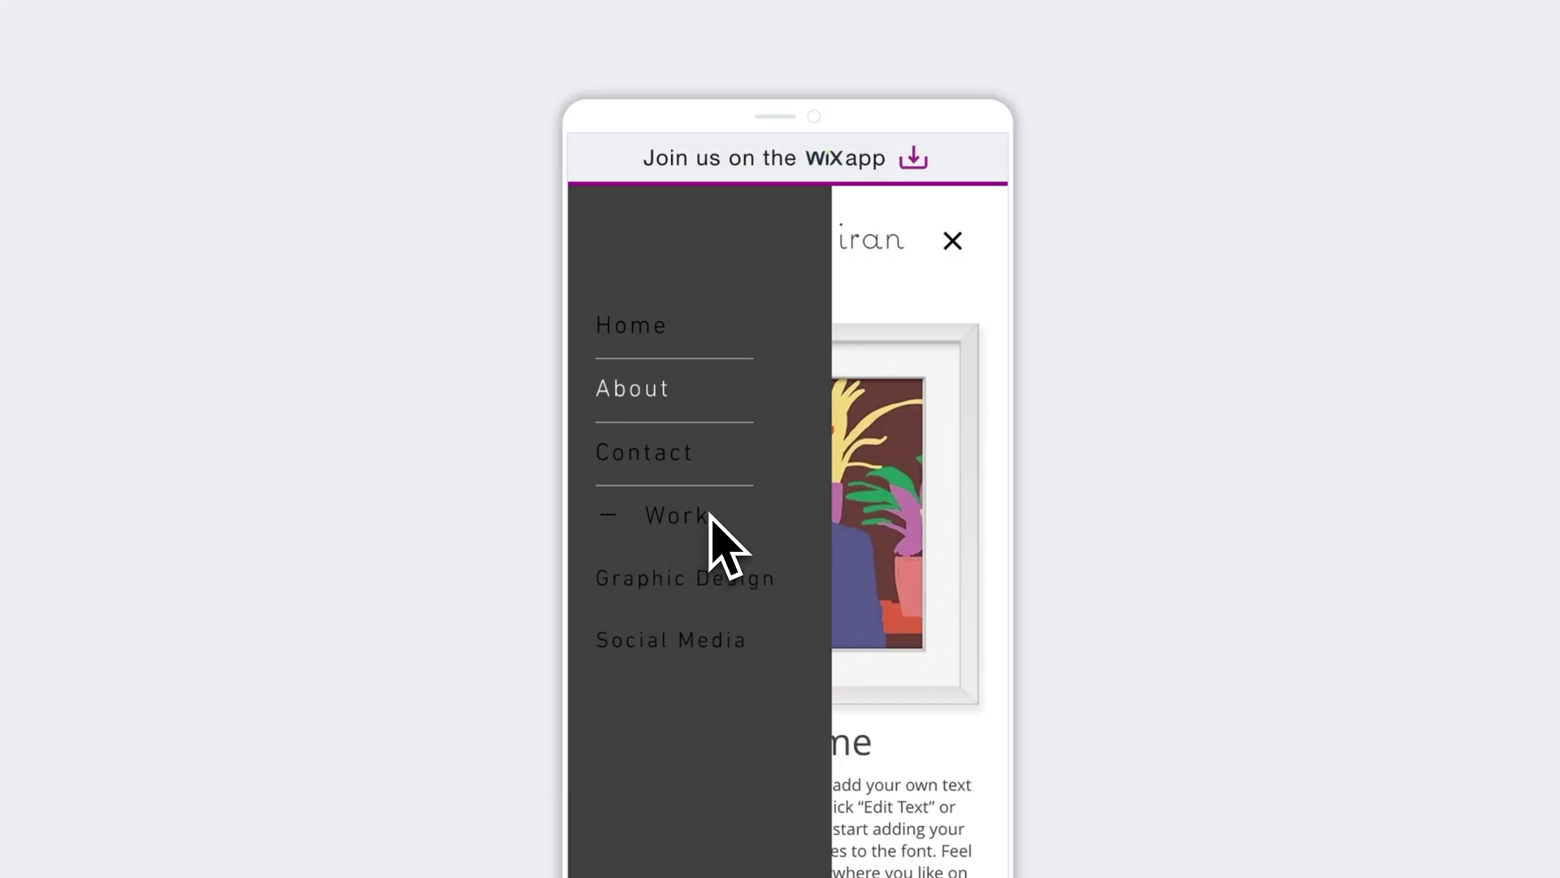
click(608, 523)
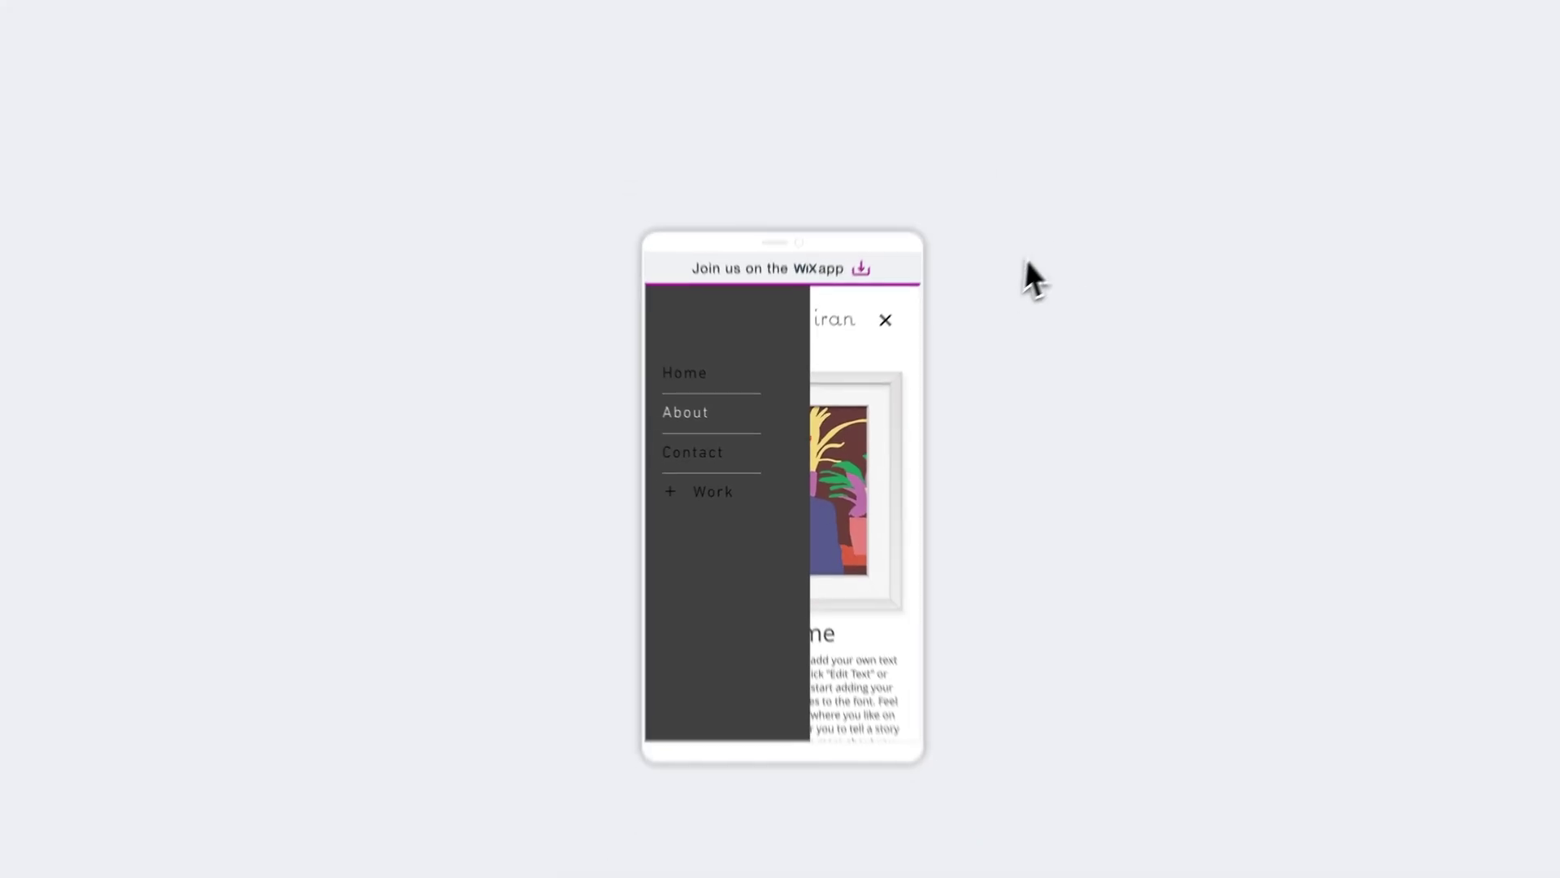
click(1460, 80)
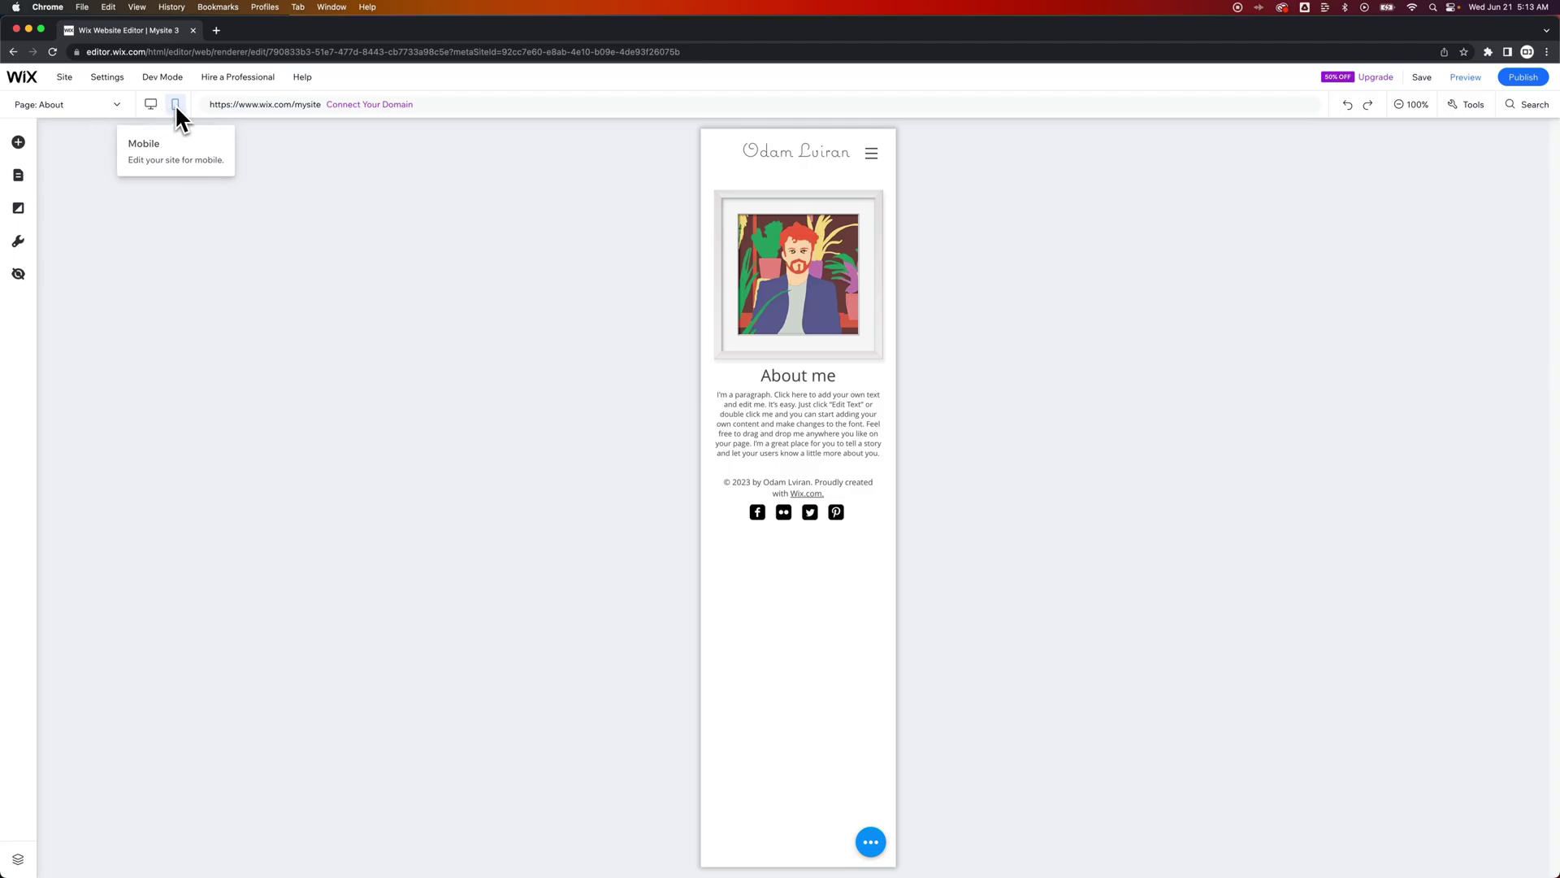
Open the design customization of the mobile menu in the header
click(866, 163)
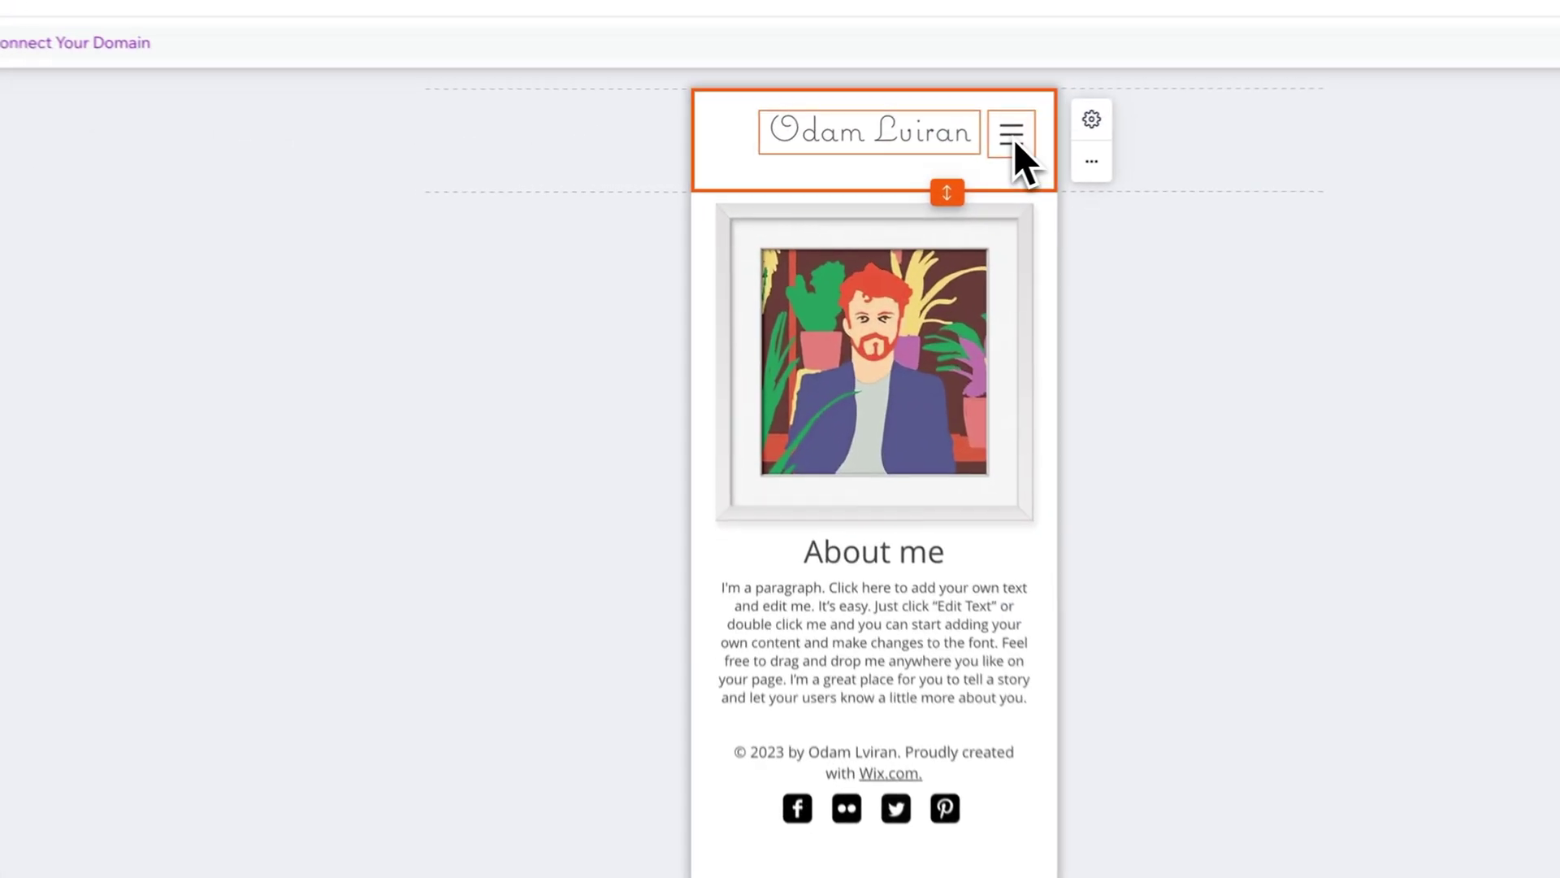
click(1014, 139)
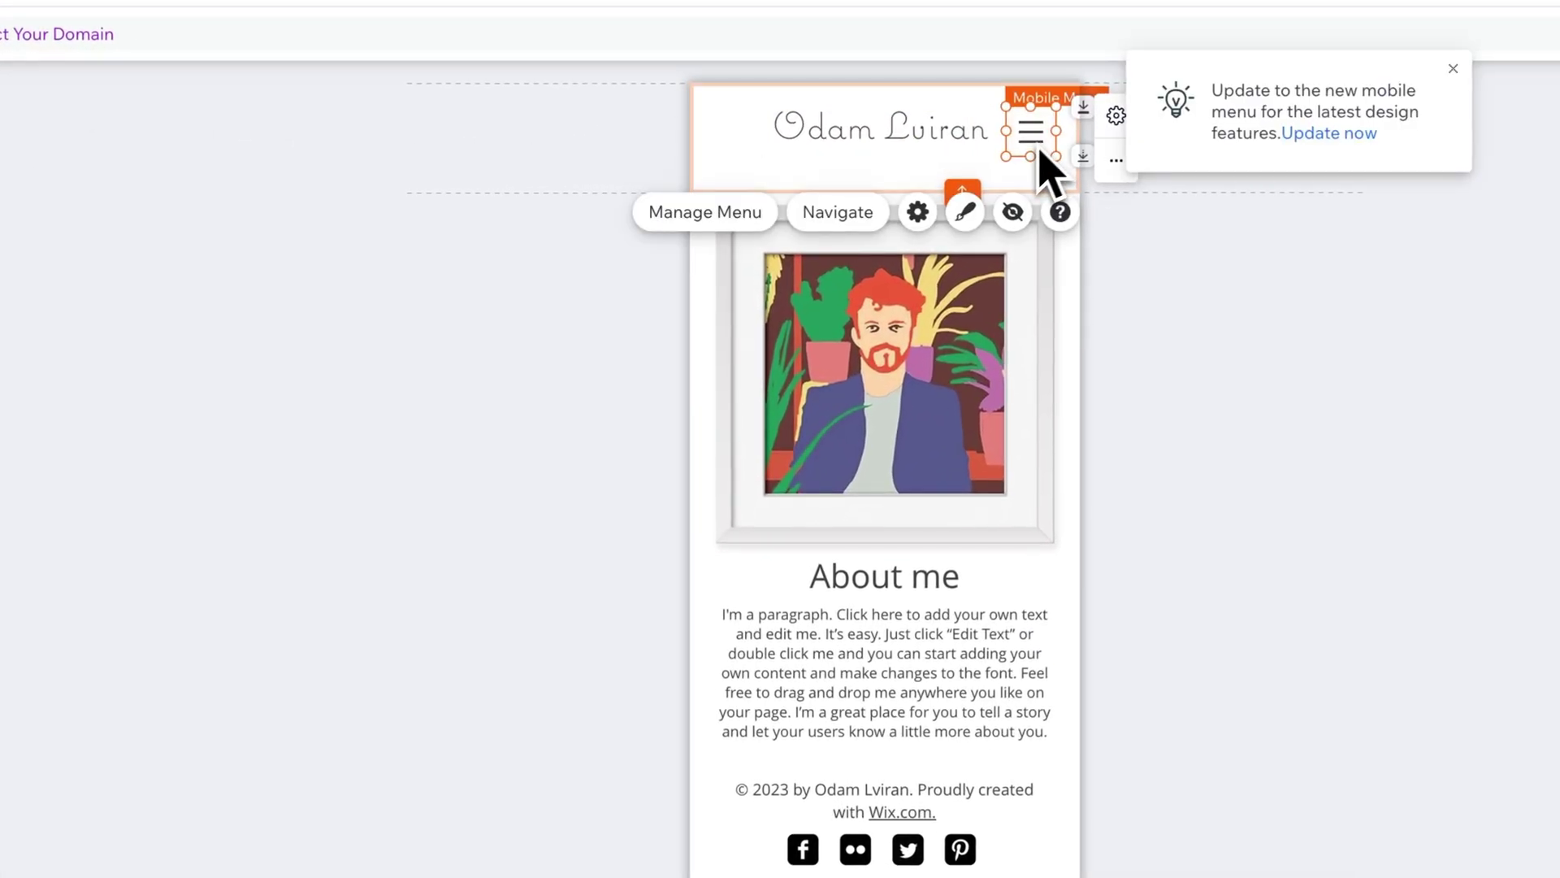
click(966, 213)
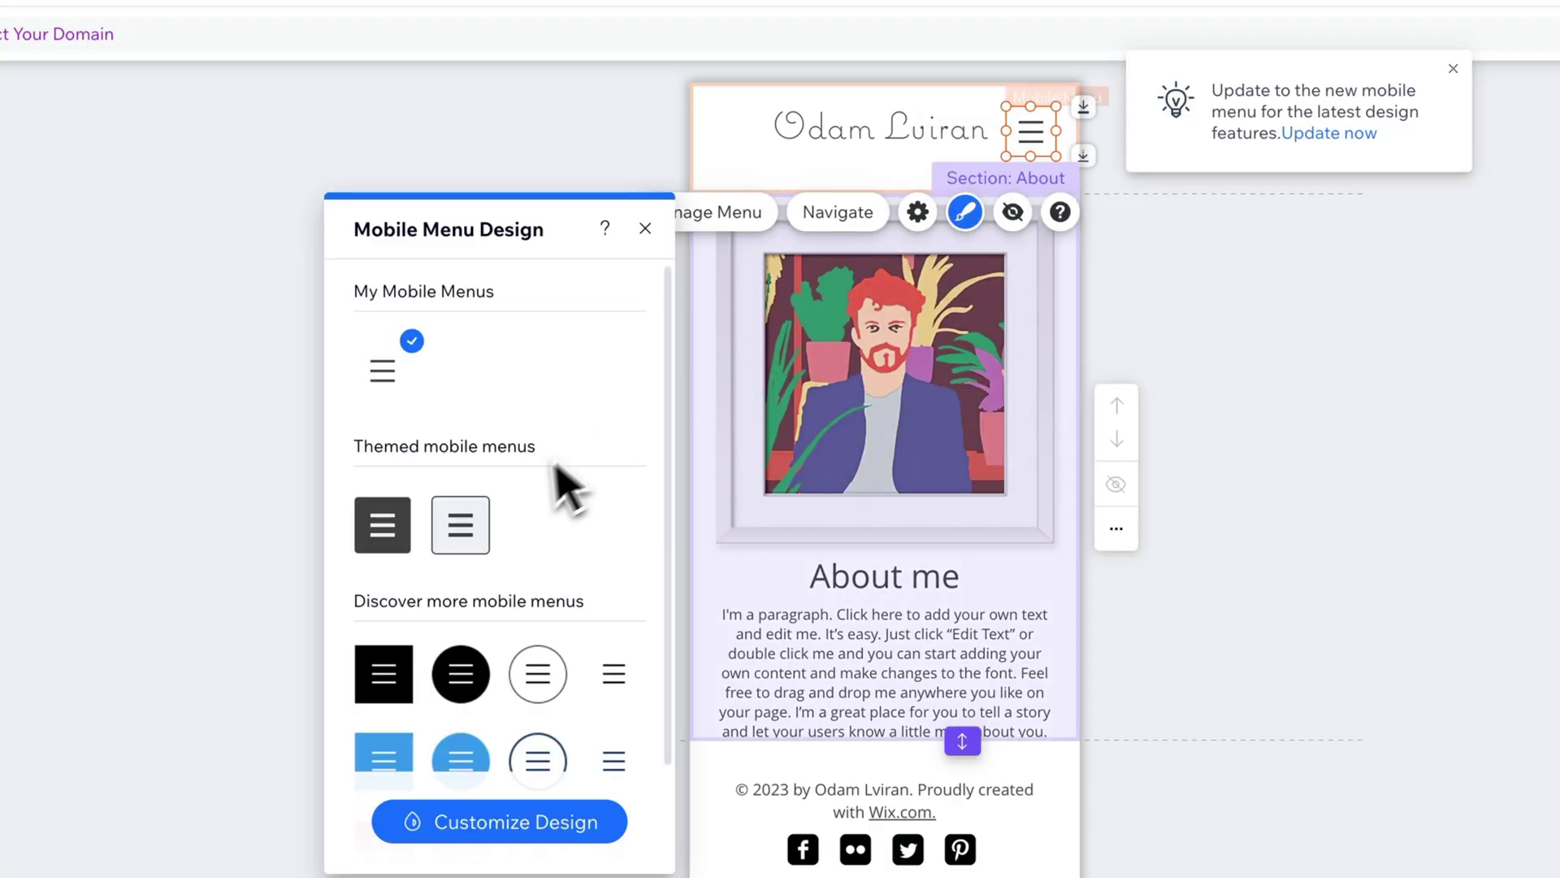
scroll(557, 487, down, 2)
click(574, 823)
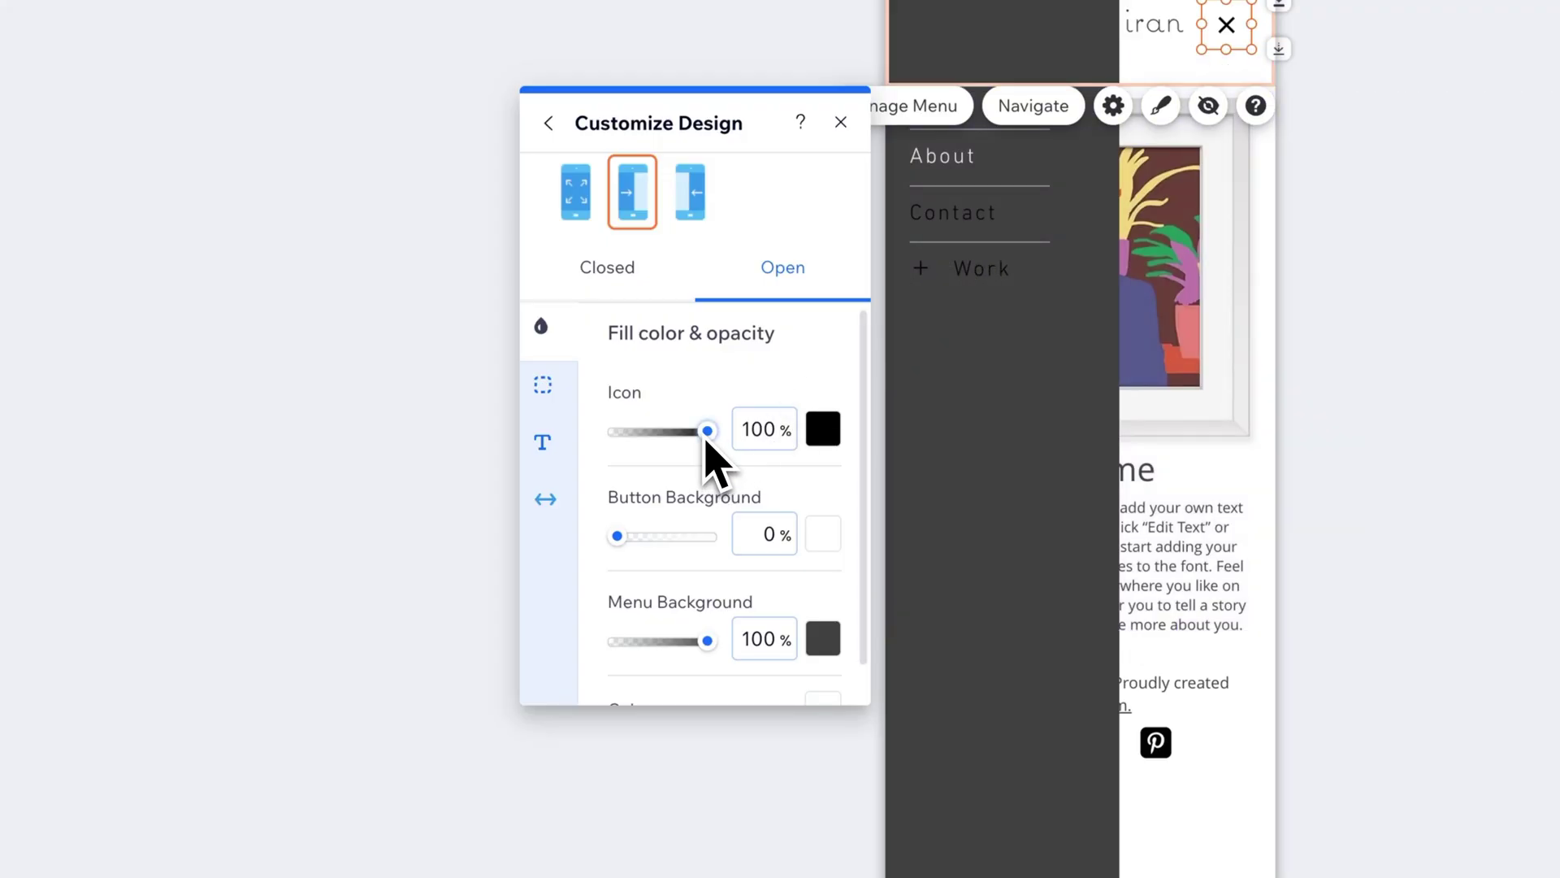
Set the icon color of the opened mobile menu to white from the theme colors
drag(708, 431, 745, 439)
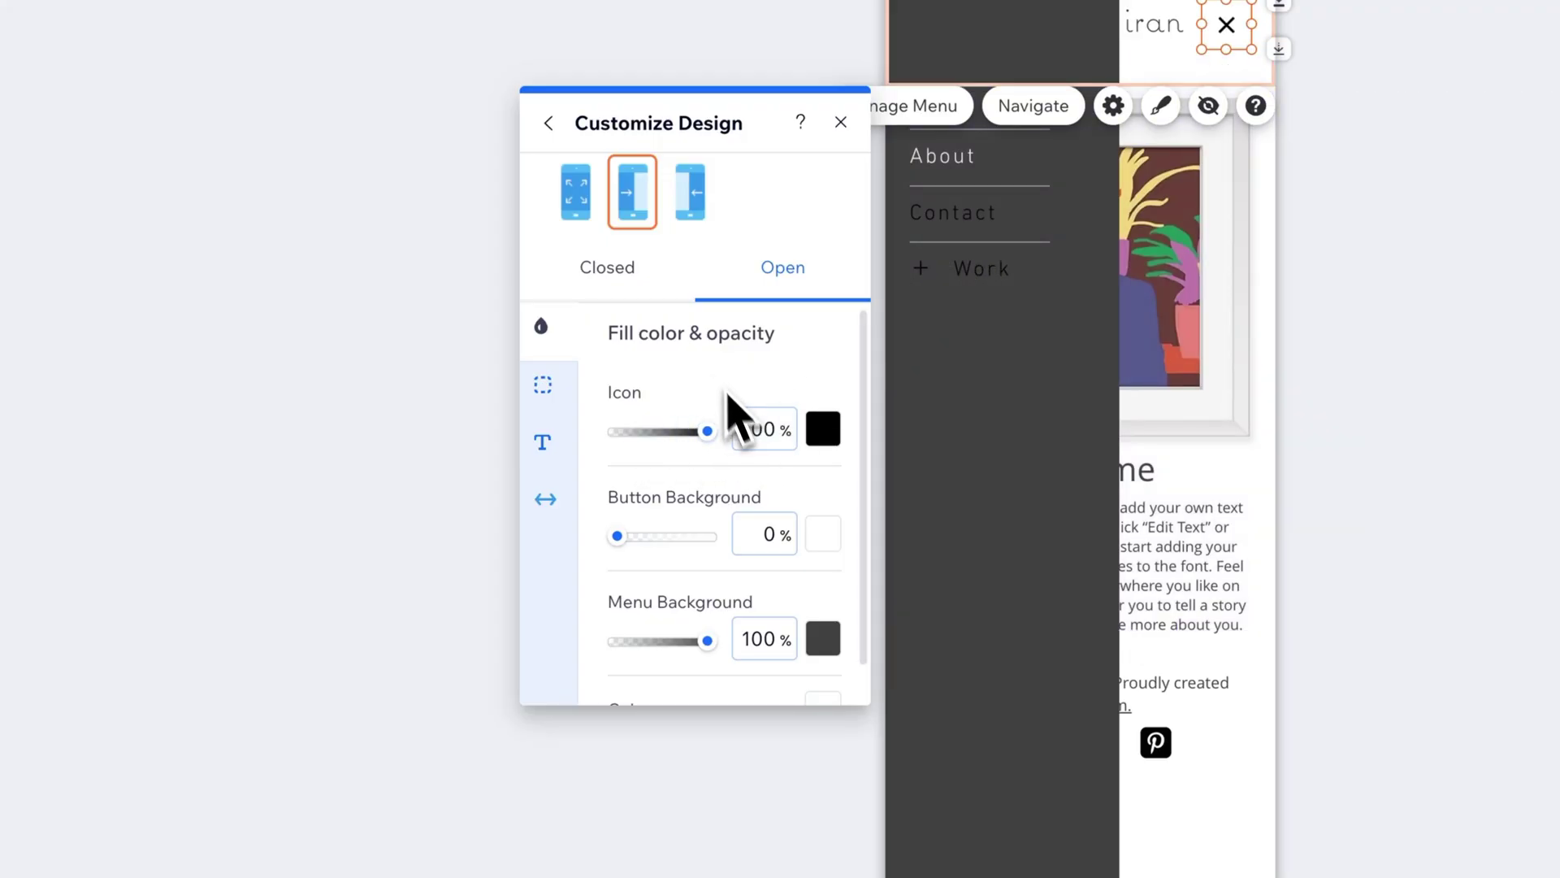
scroll(716, 619, down, 1)
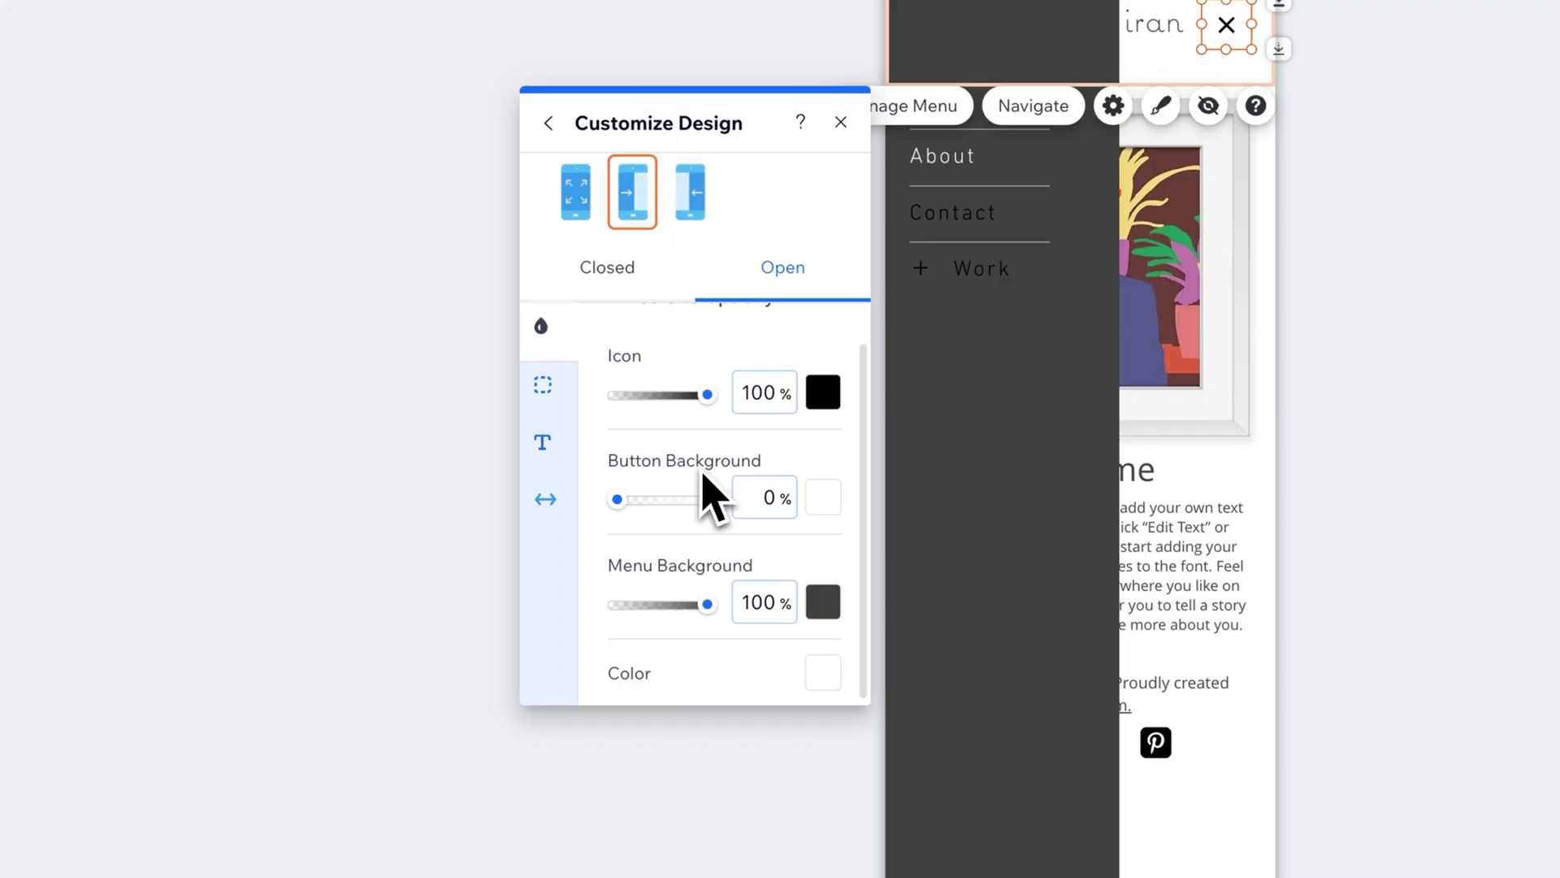
scroll(705, 482, up, 1)
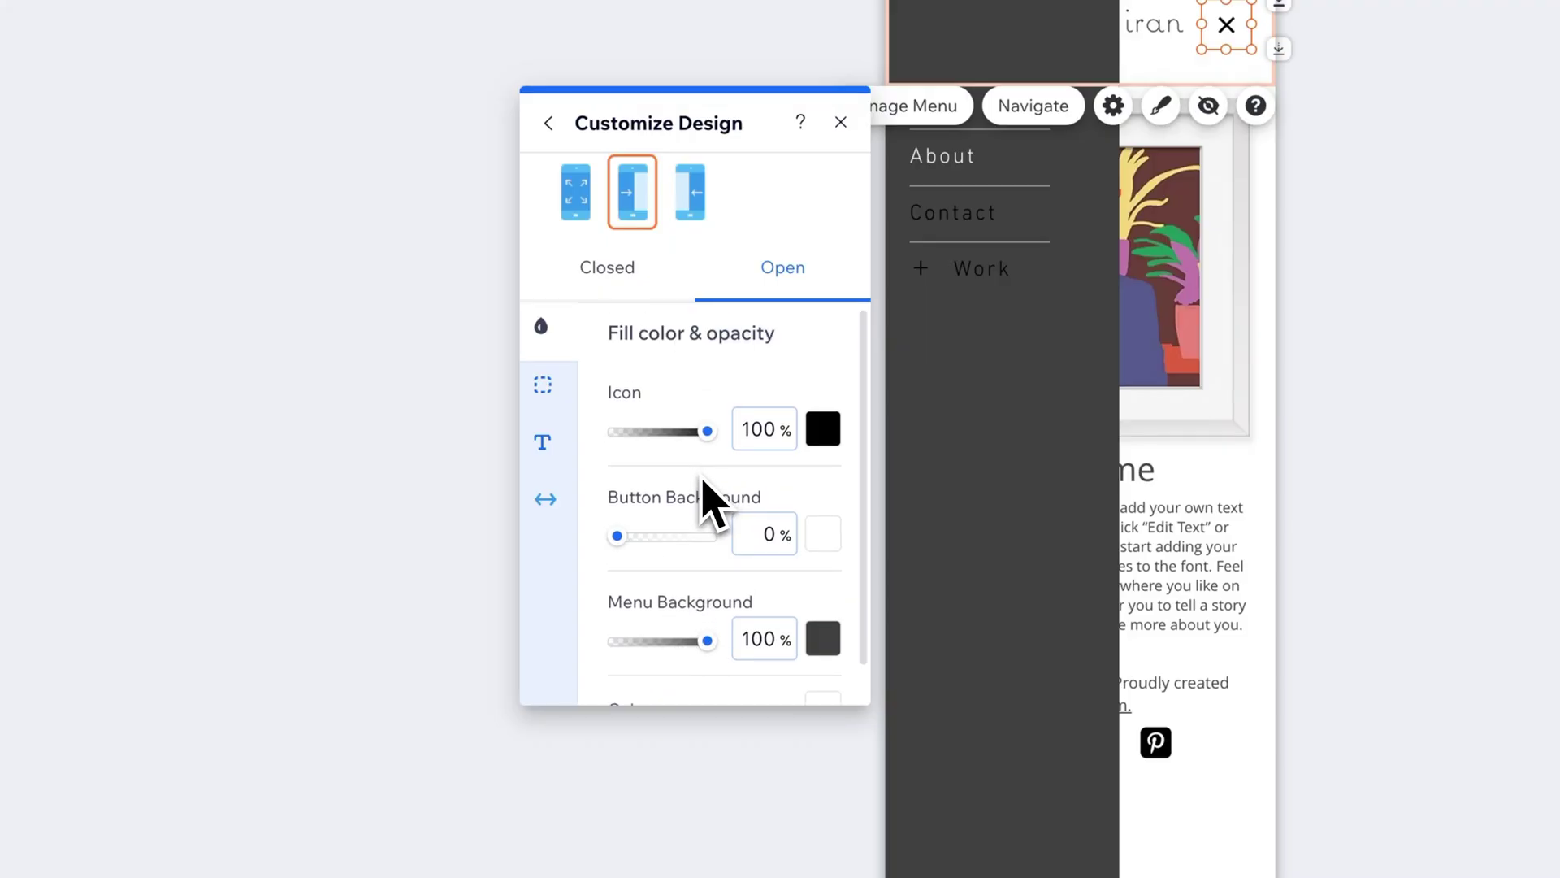
click(829, 434)
click(882, 568)
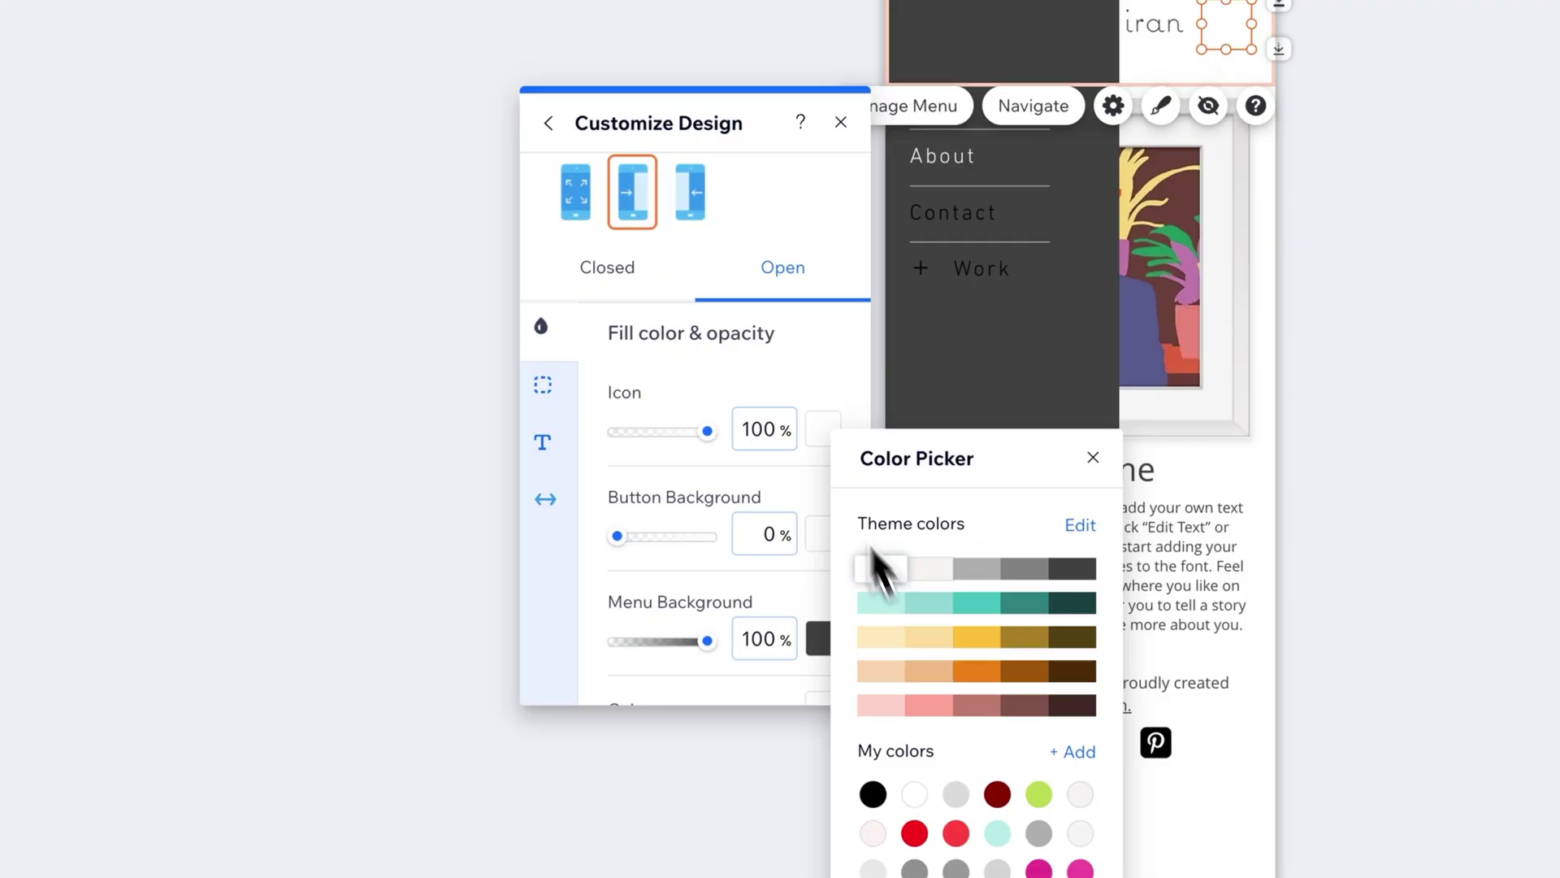
click(686, 414)
Review the text color, theme, font and size settings of the opened mobile menu
click(550, 464)
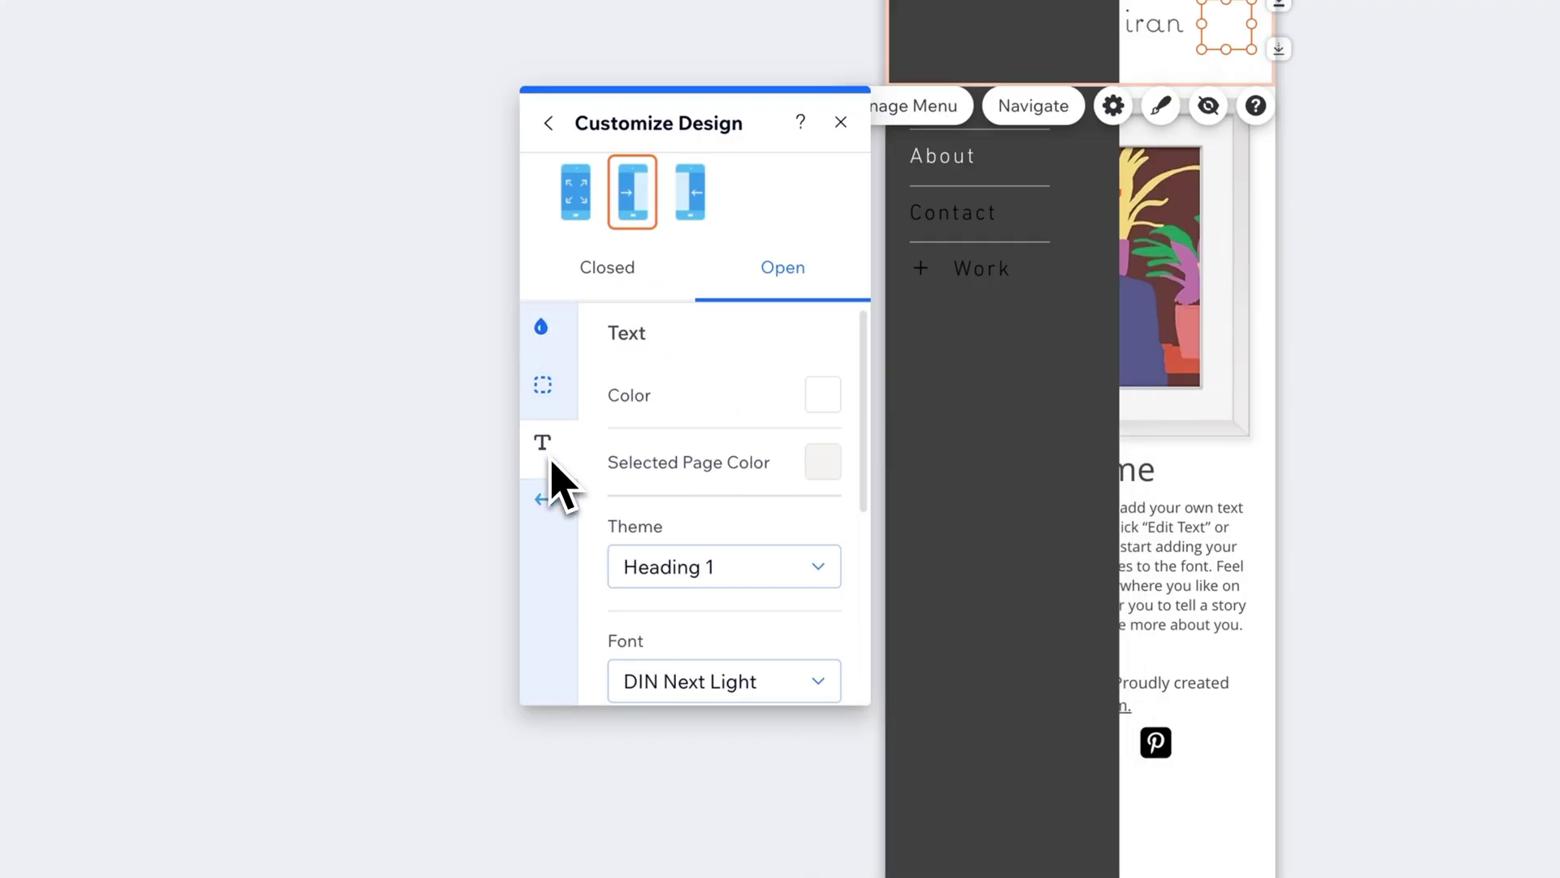
scroll(687, 455, down, 4)
scroll(691, 464, up, 4)
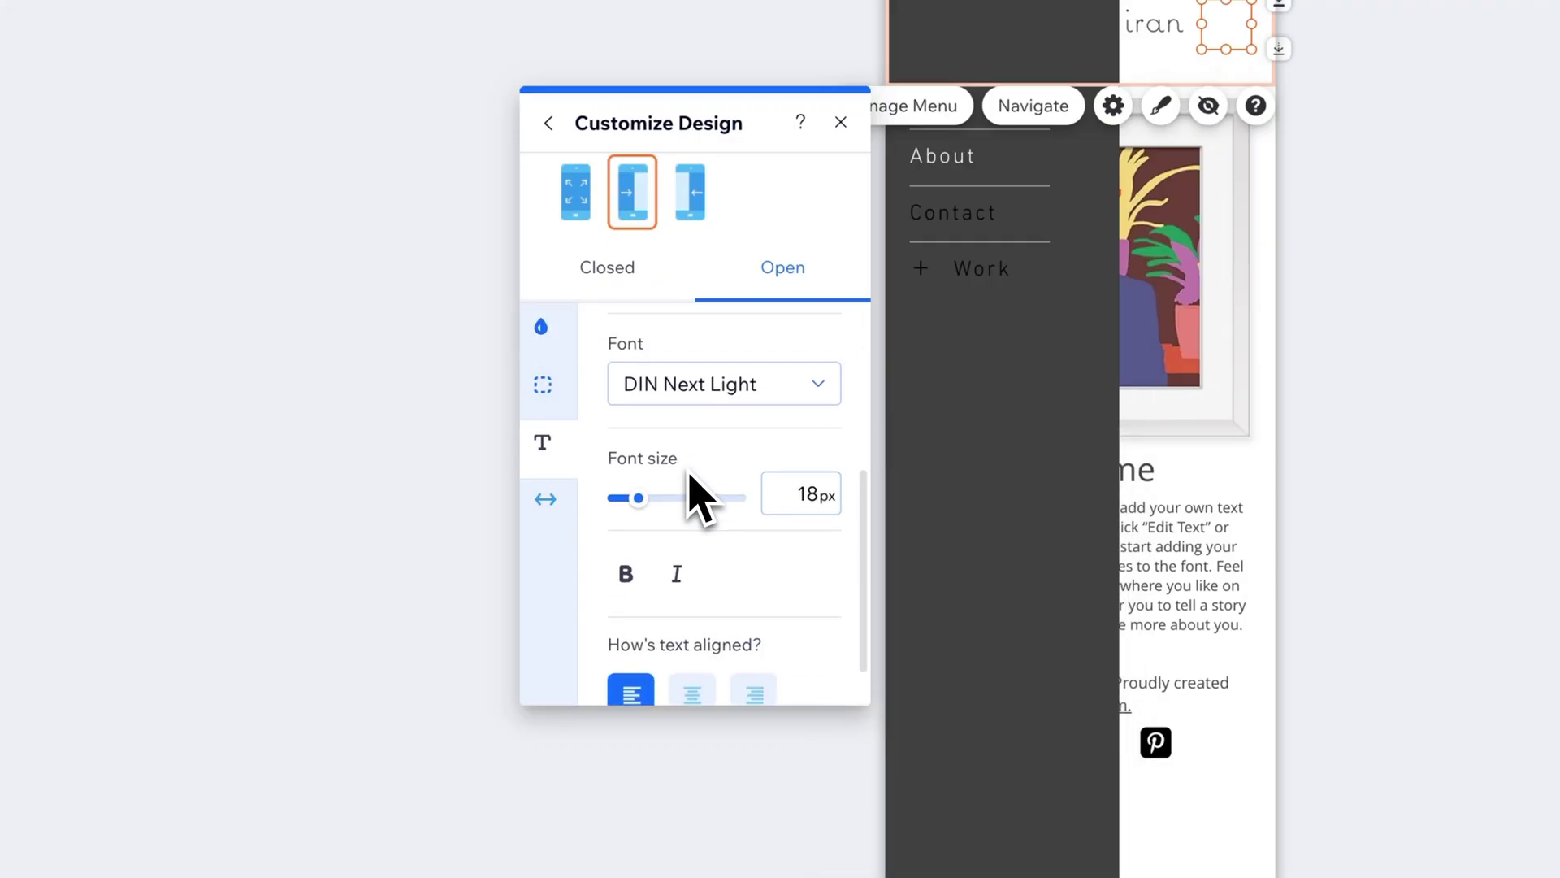
scroll(700, 498, down, 2)
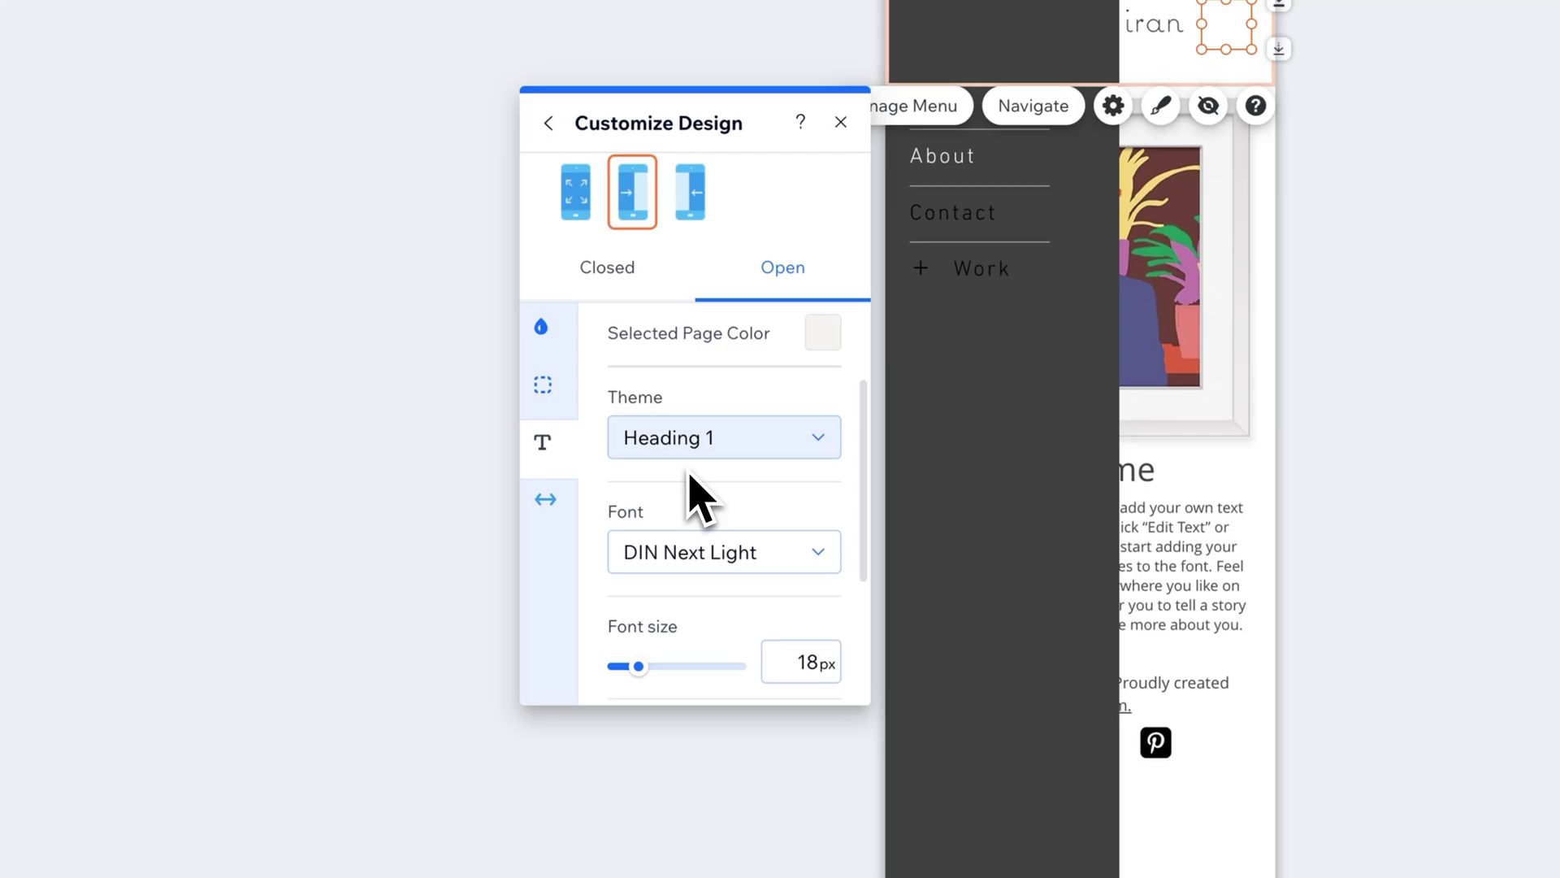
Try a light gray theme color for the opened mobile menu's background
click(560, 344)
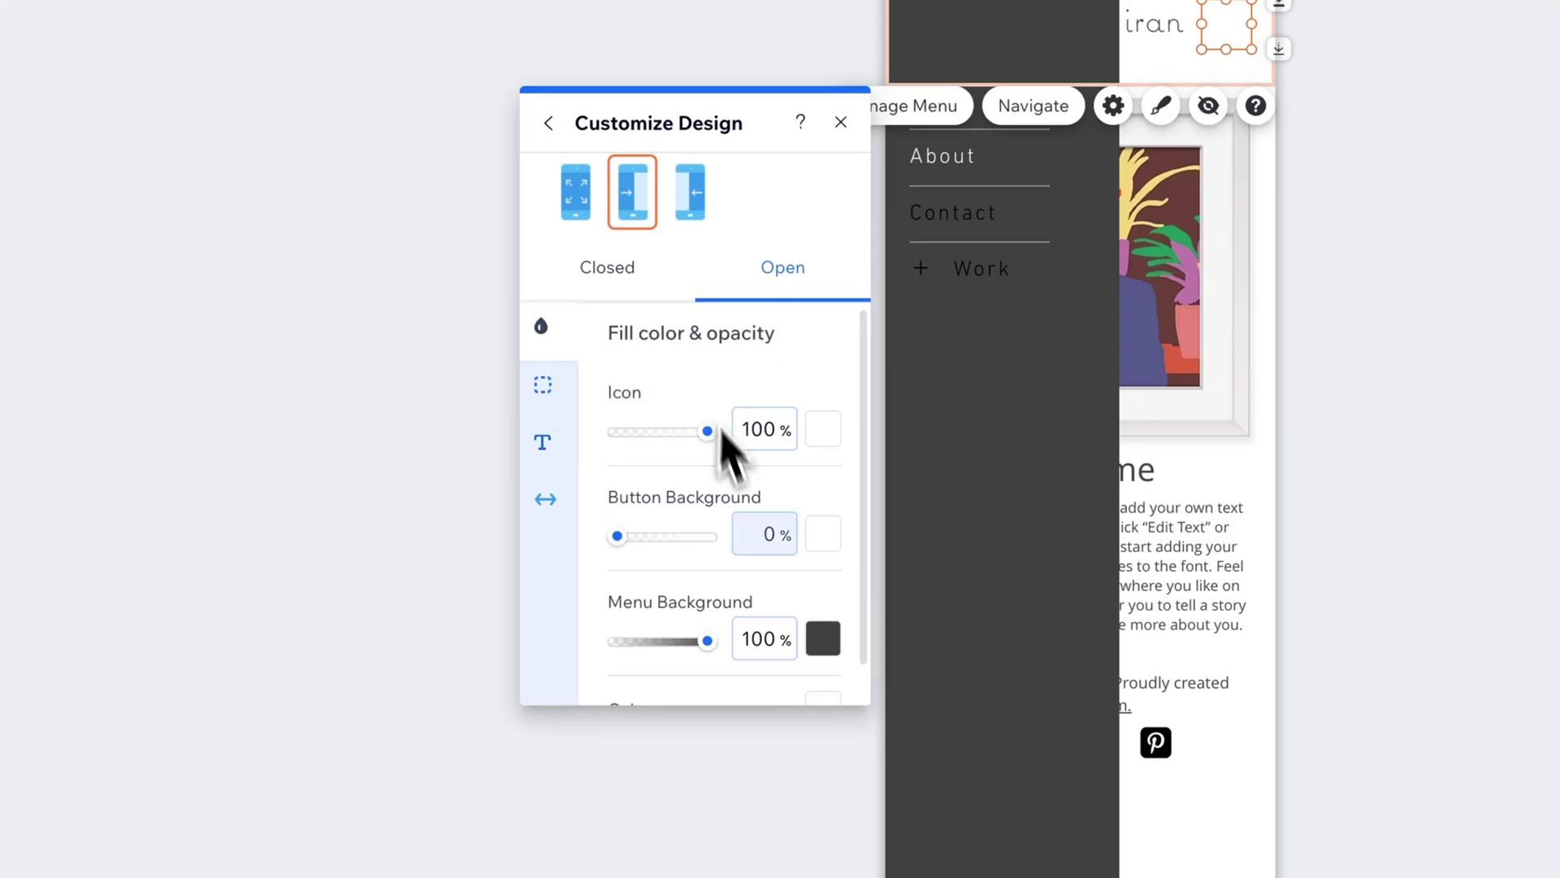
scroll(713, 646, down, 1)
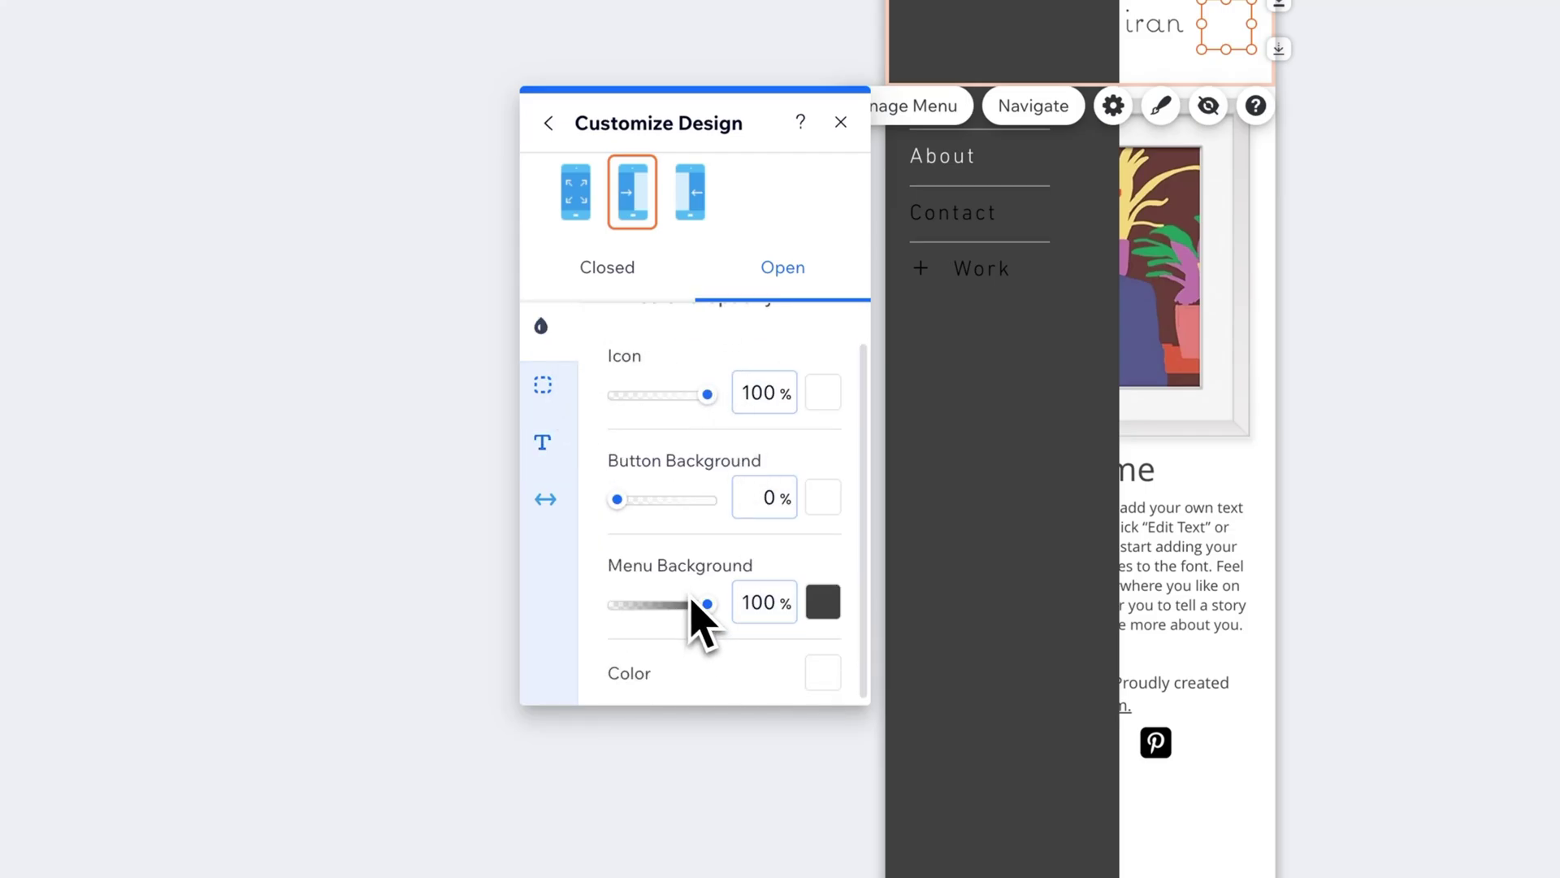
click(825, 611)
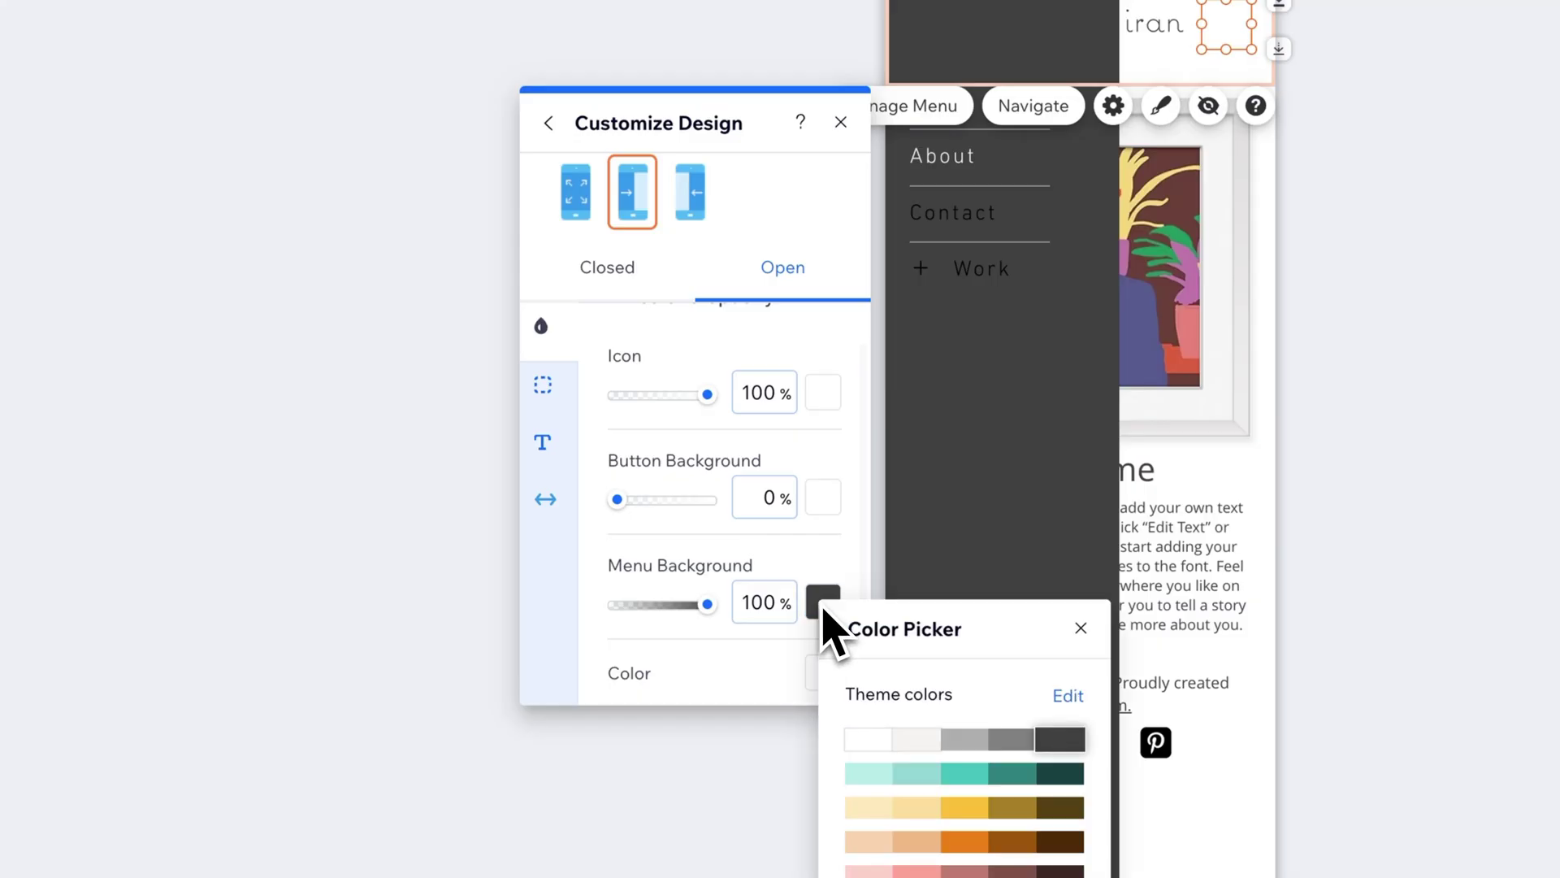
click(980, 736)
click(966, 735)
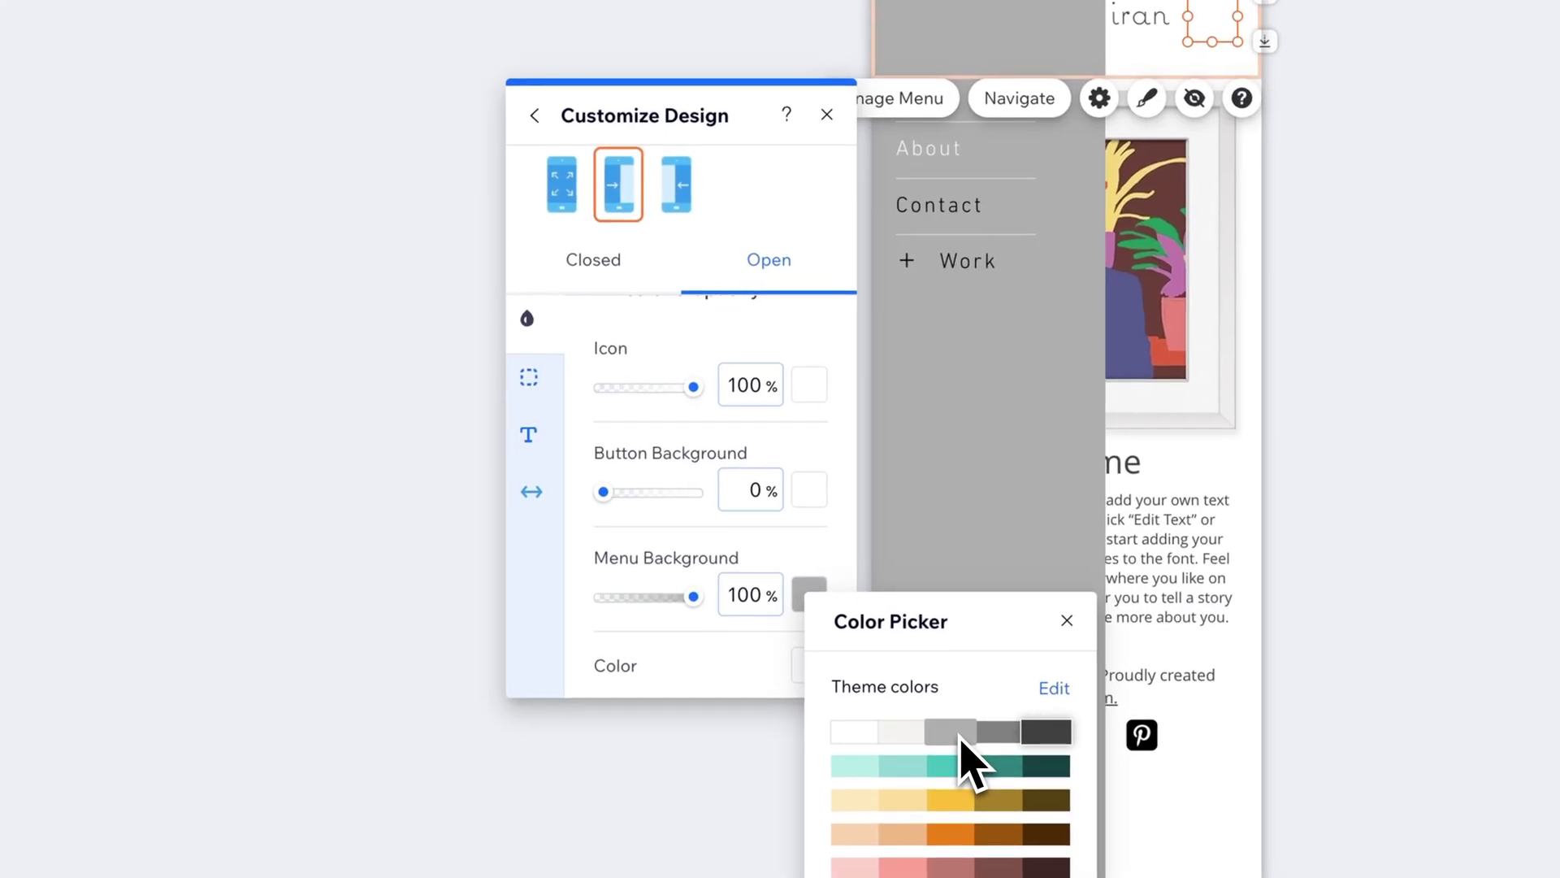
click(728, 348)
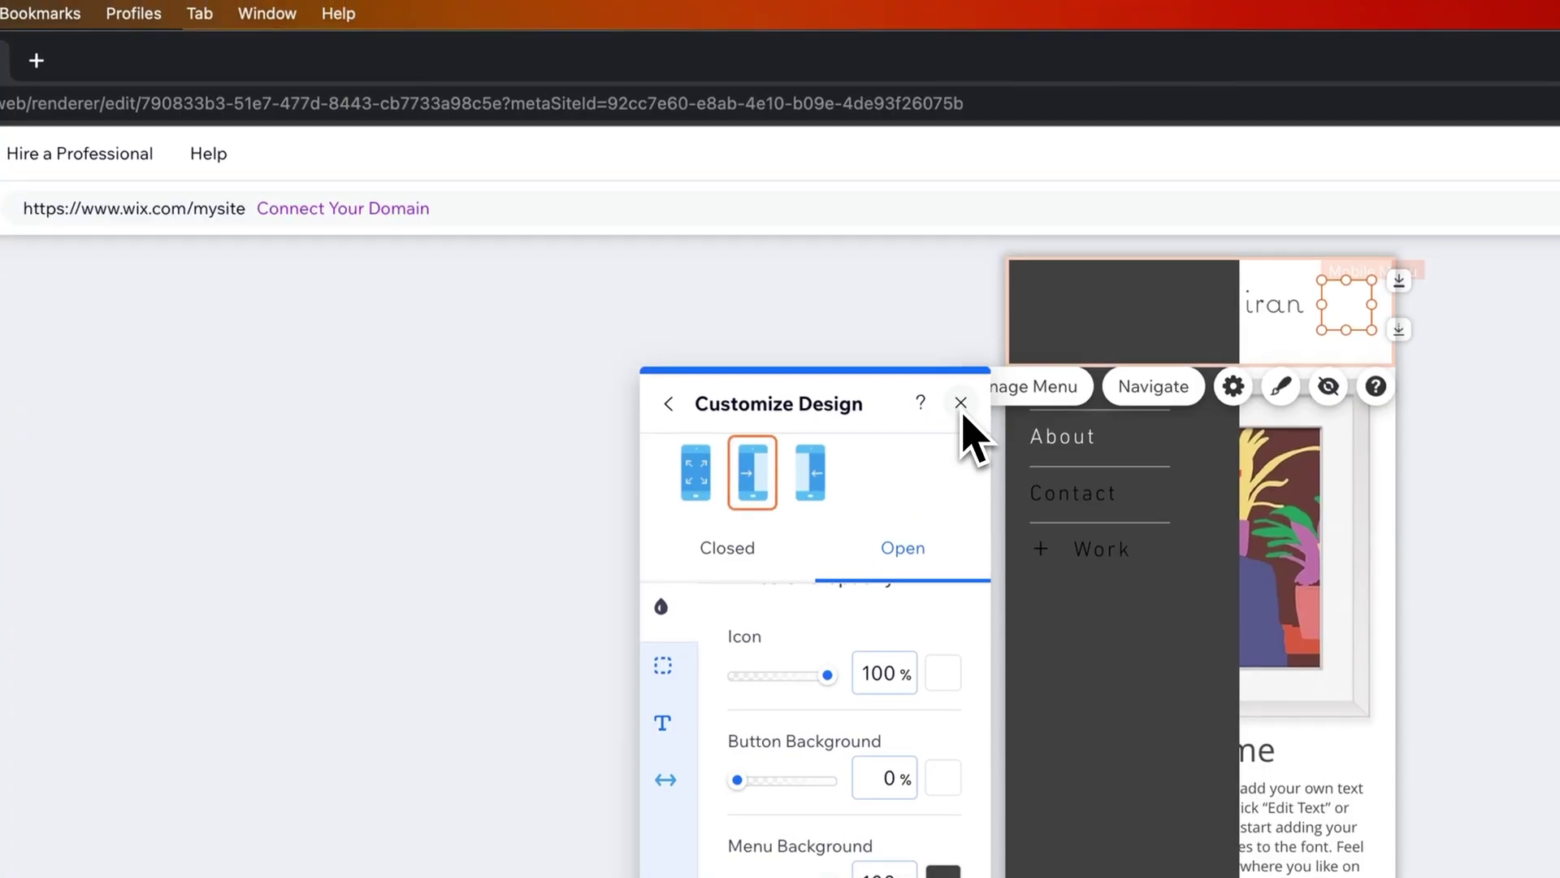
Return to the desktop editor and add a blank page below About in the site menu
click(961, 403)
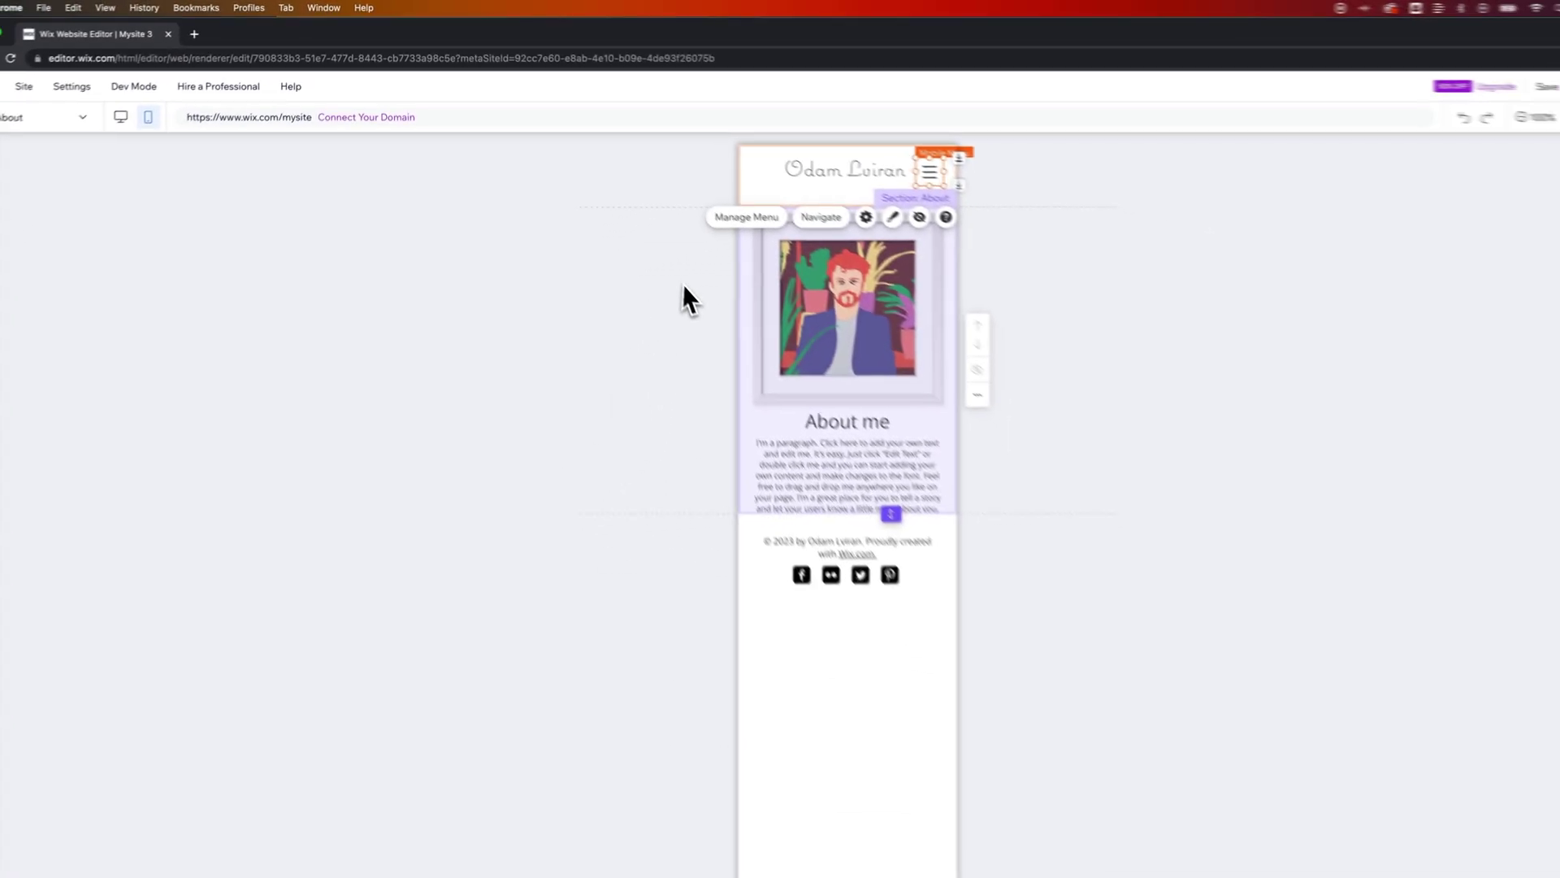
click(153, 102)
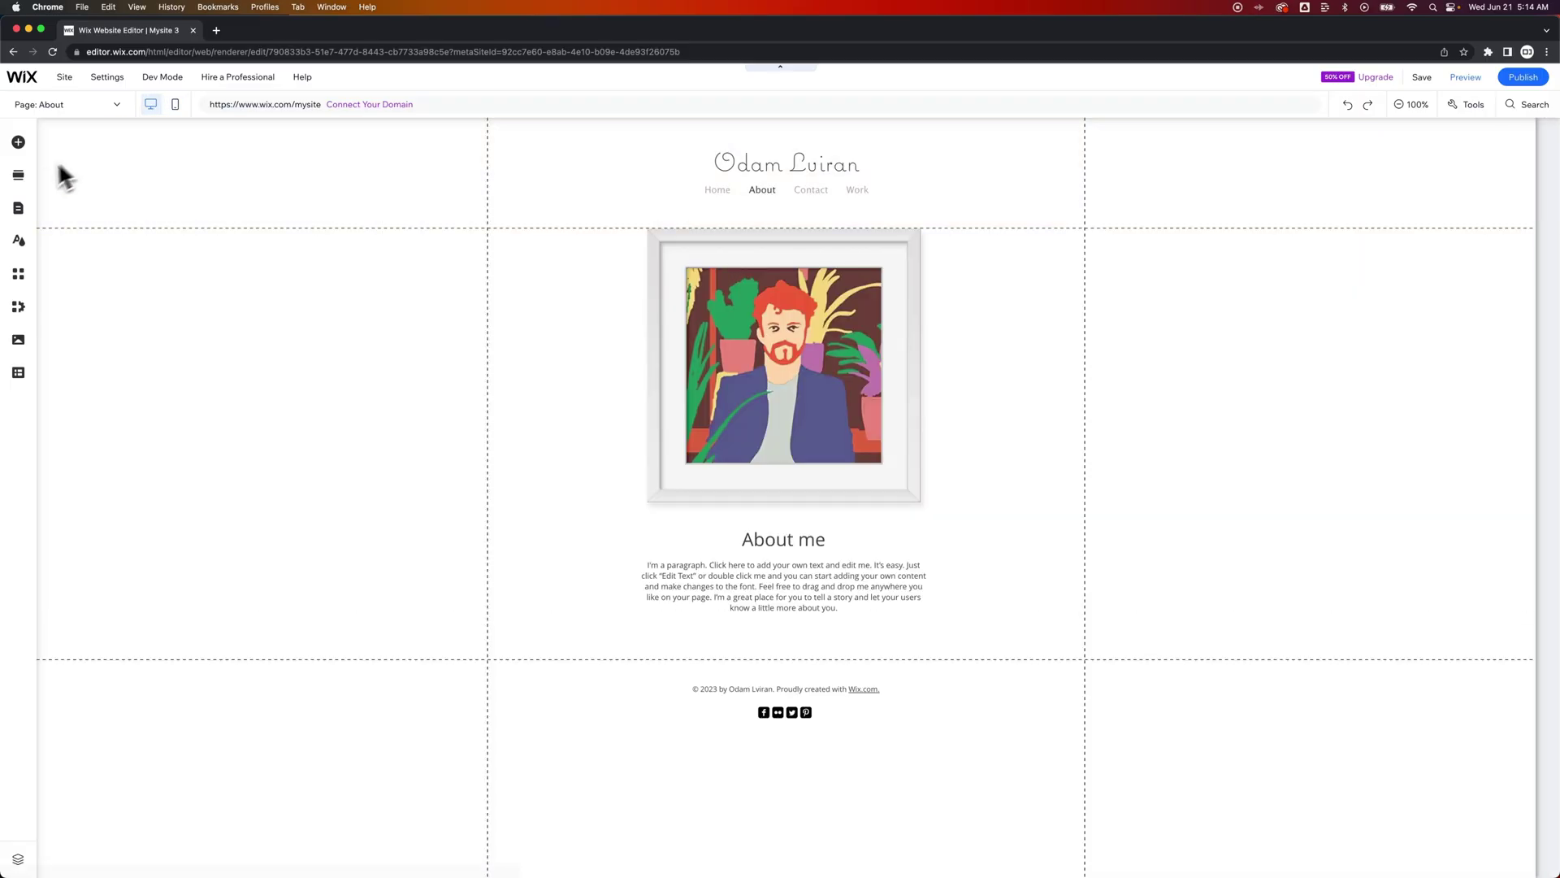
click(20, 209)
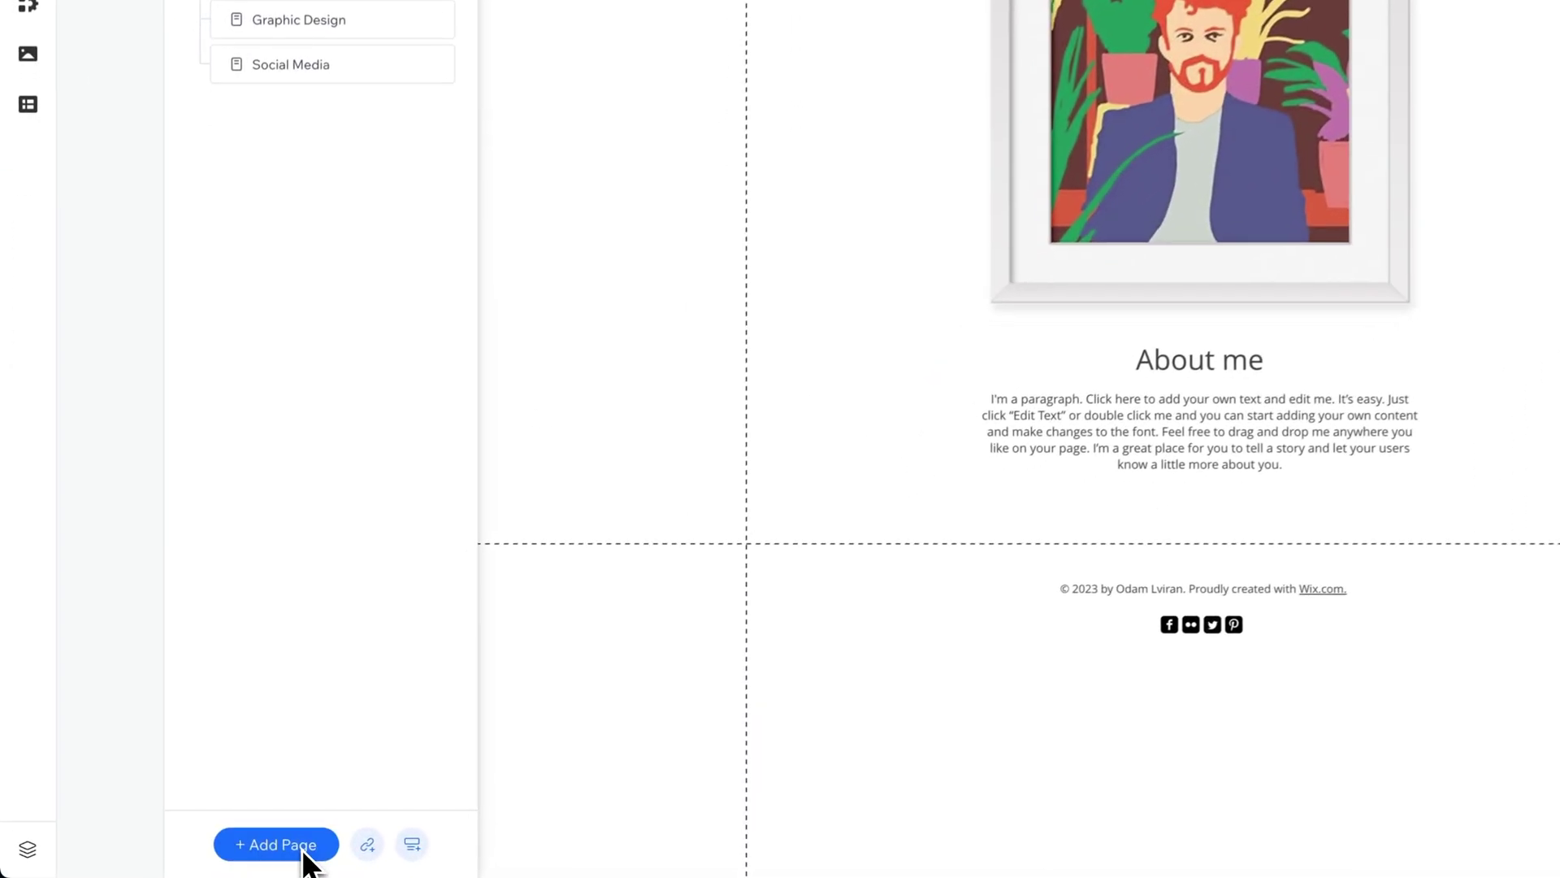
click(180, 856)
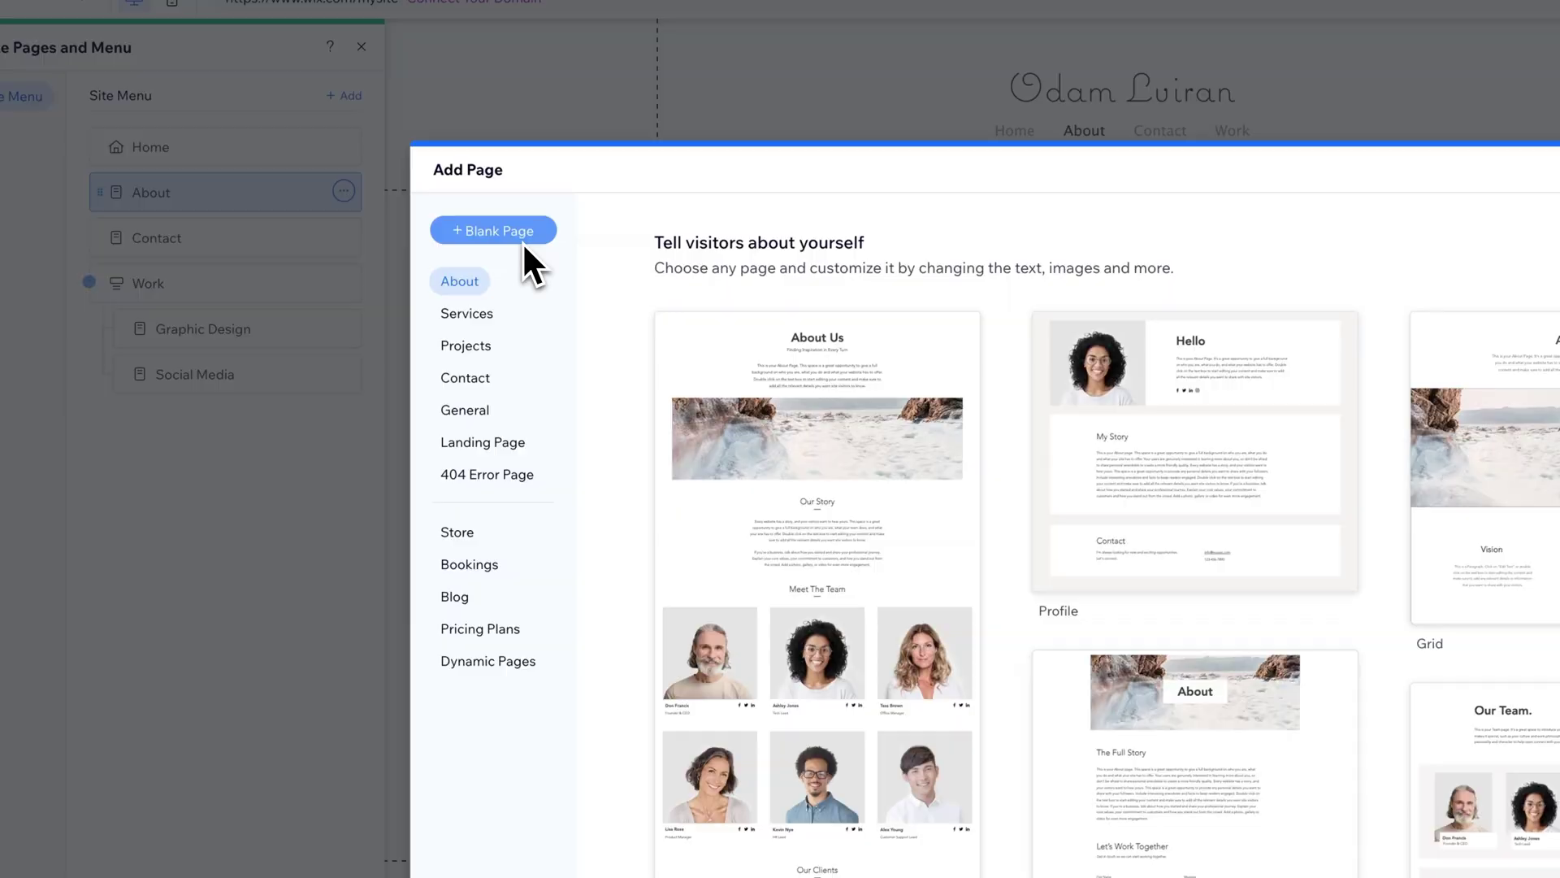
click(544, 171)
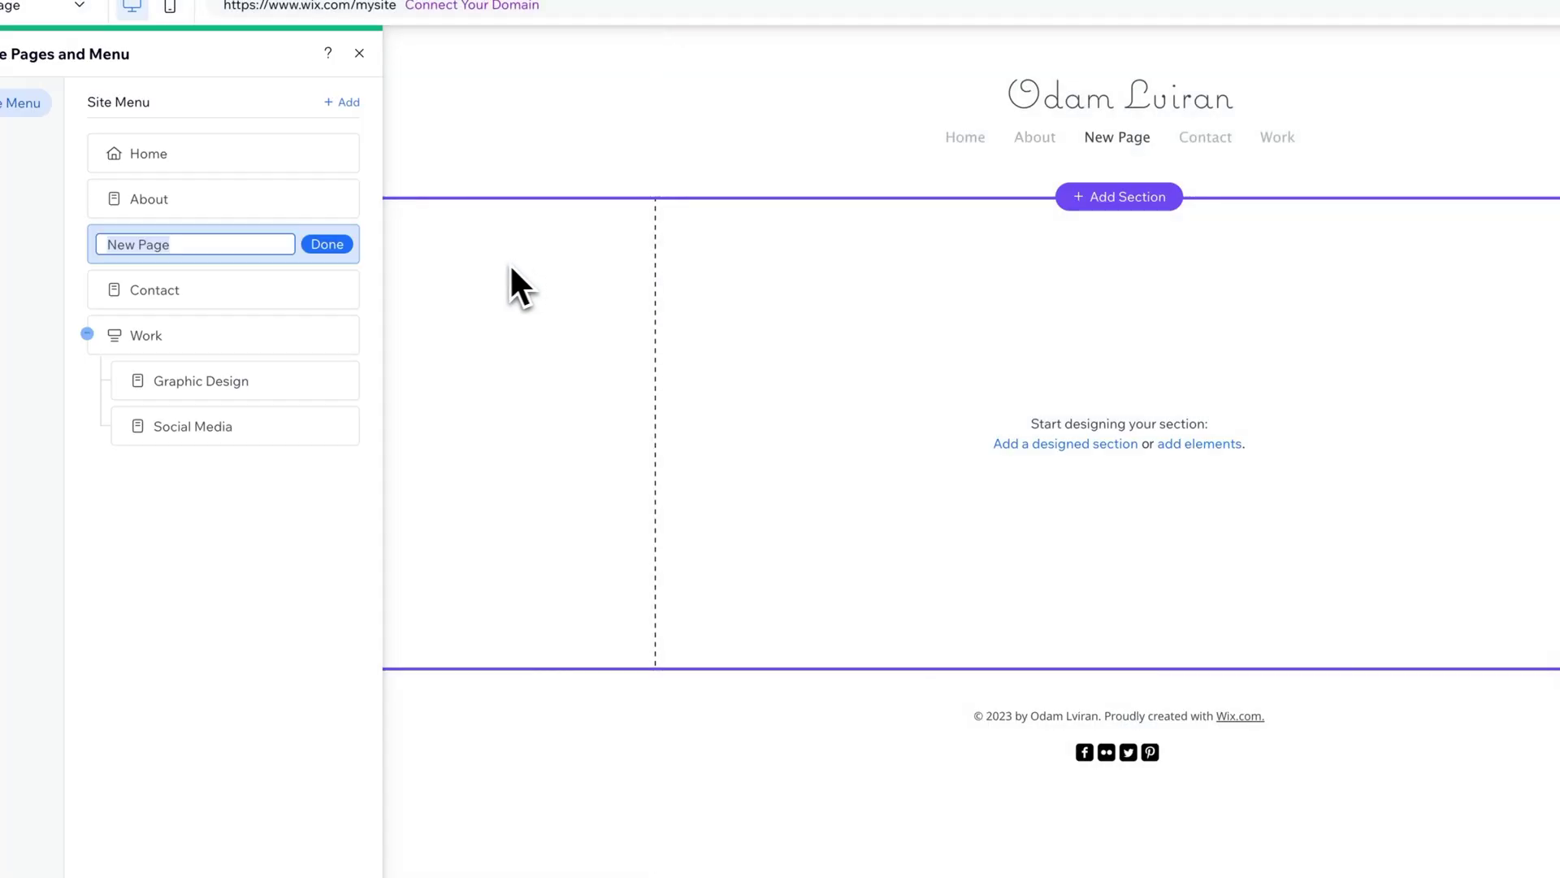
text(Work)
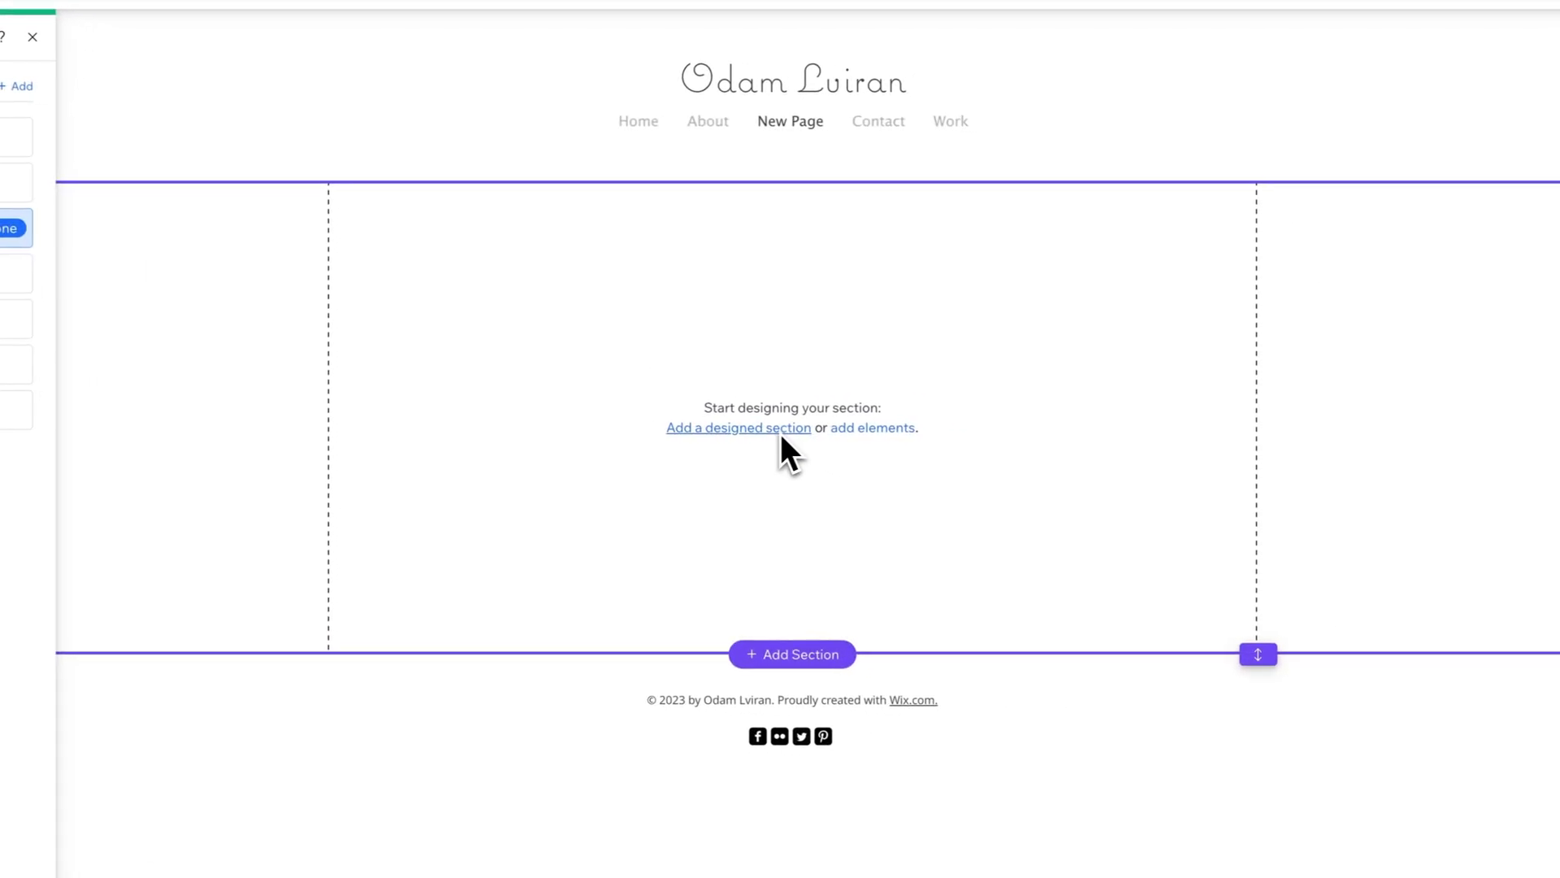
Add the designed title text section to the new blank page and replace its placeholder title with "Portfolio"
click(776, 429)
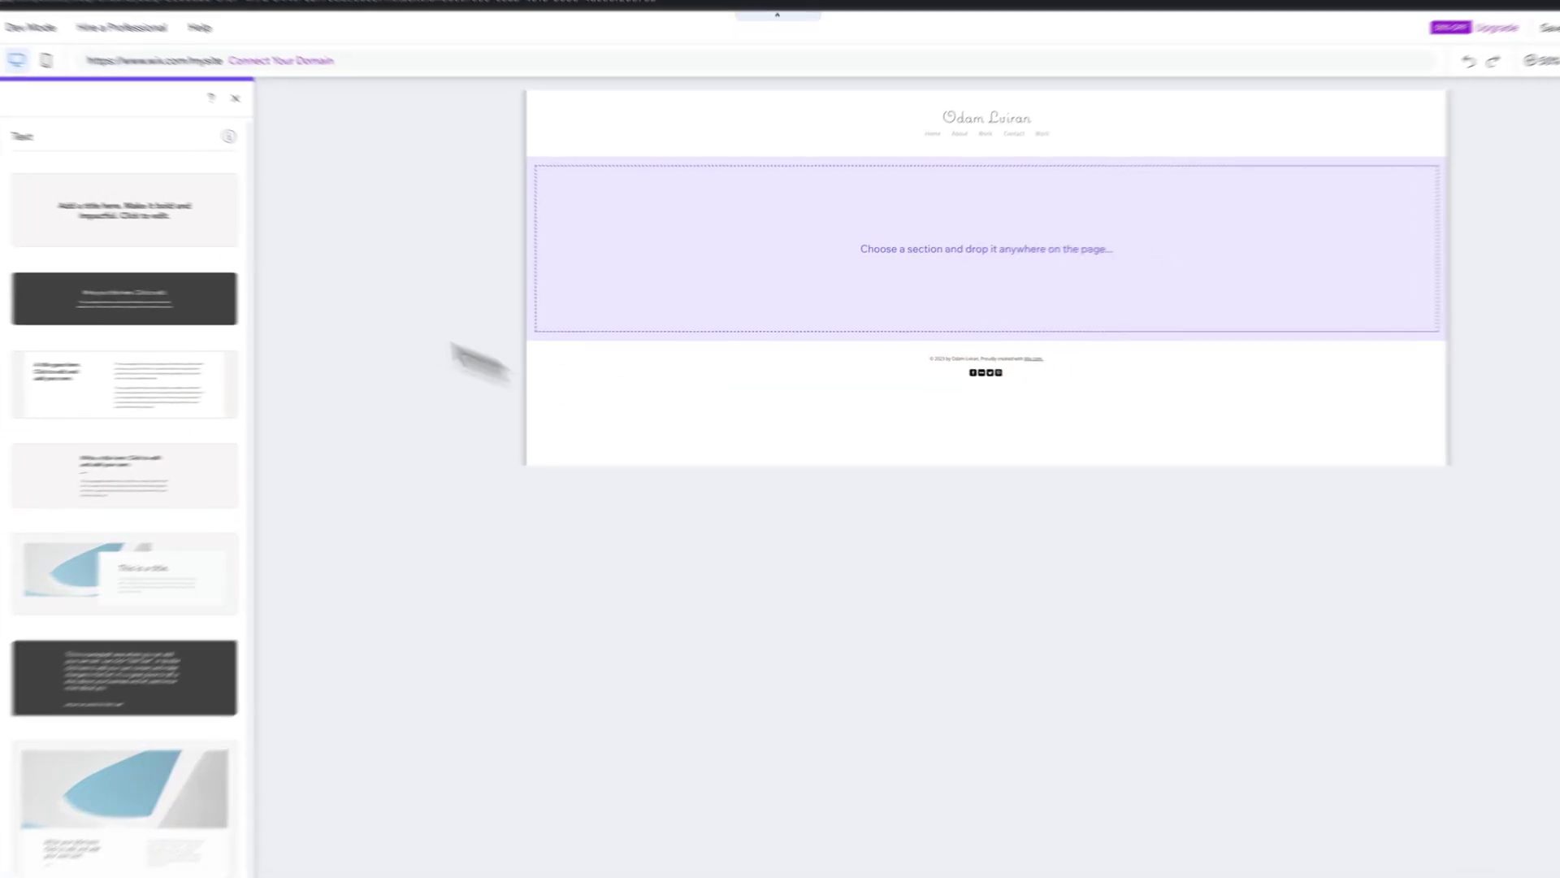
click(279, 255)
click(826, 379)
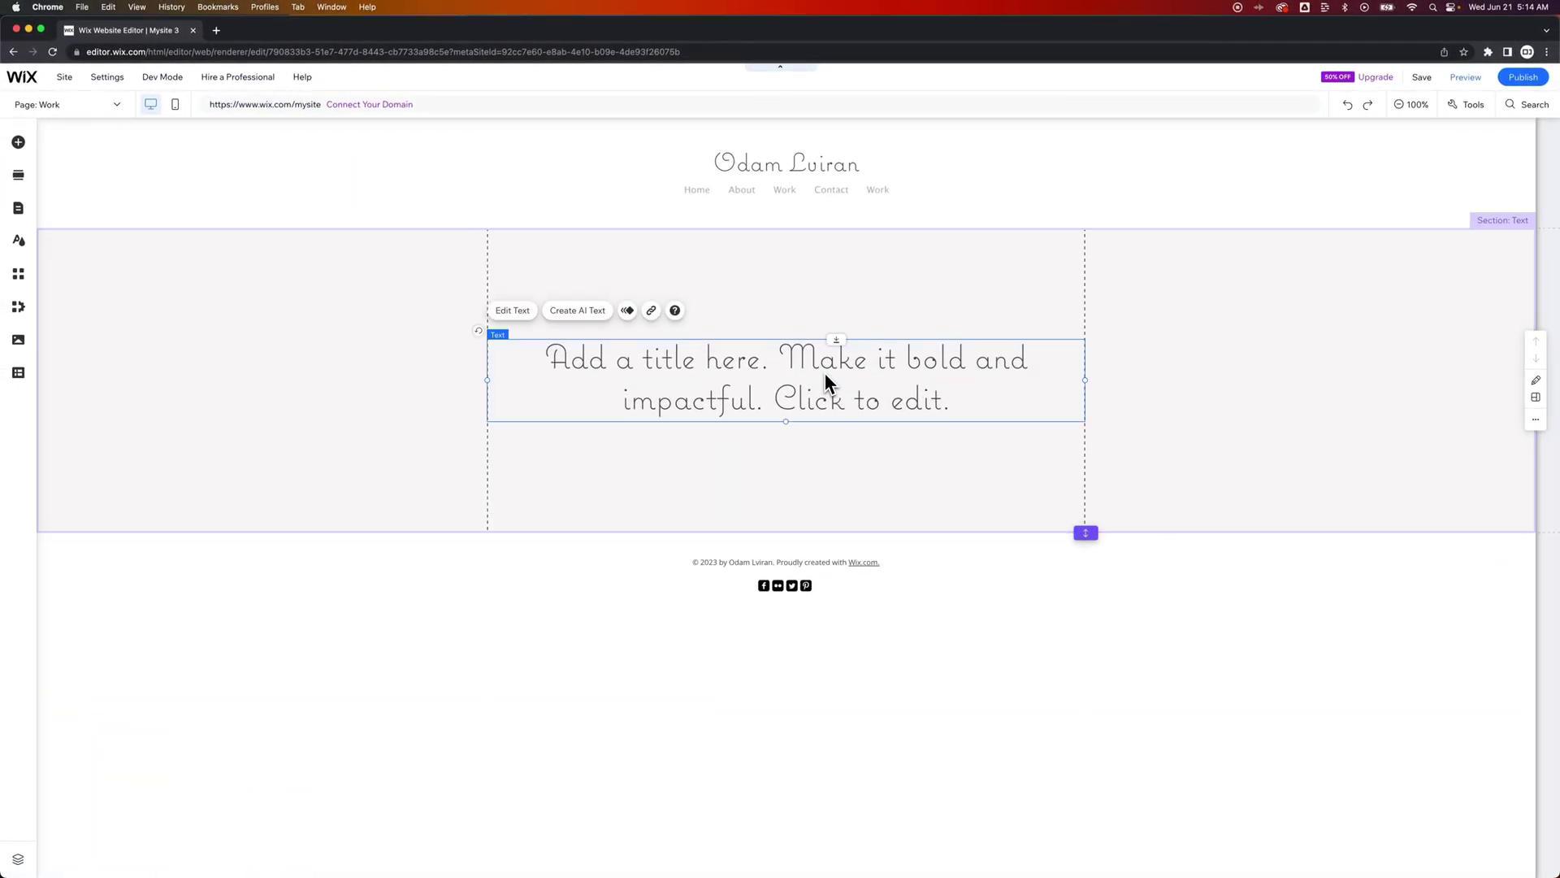
double_click(789, 401)
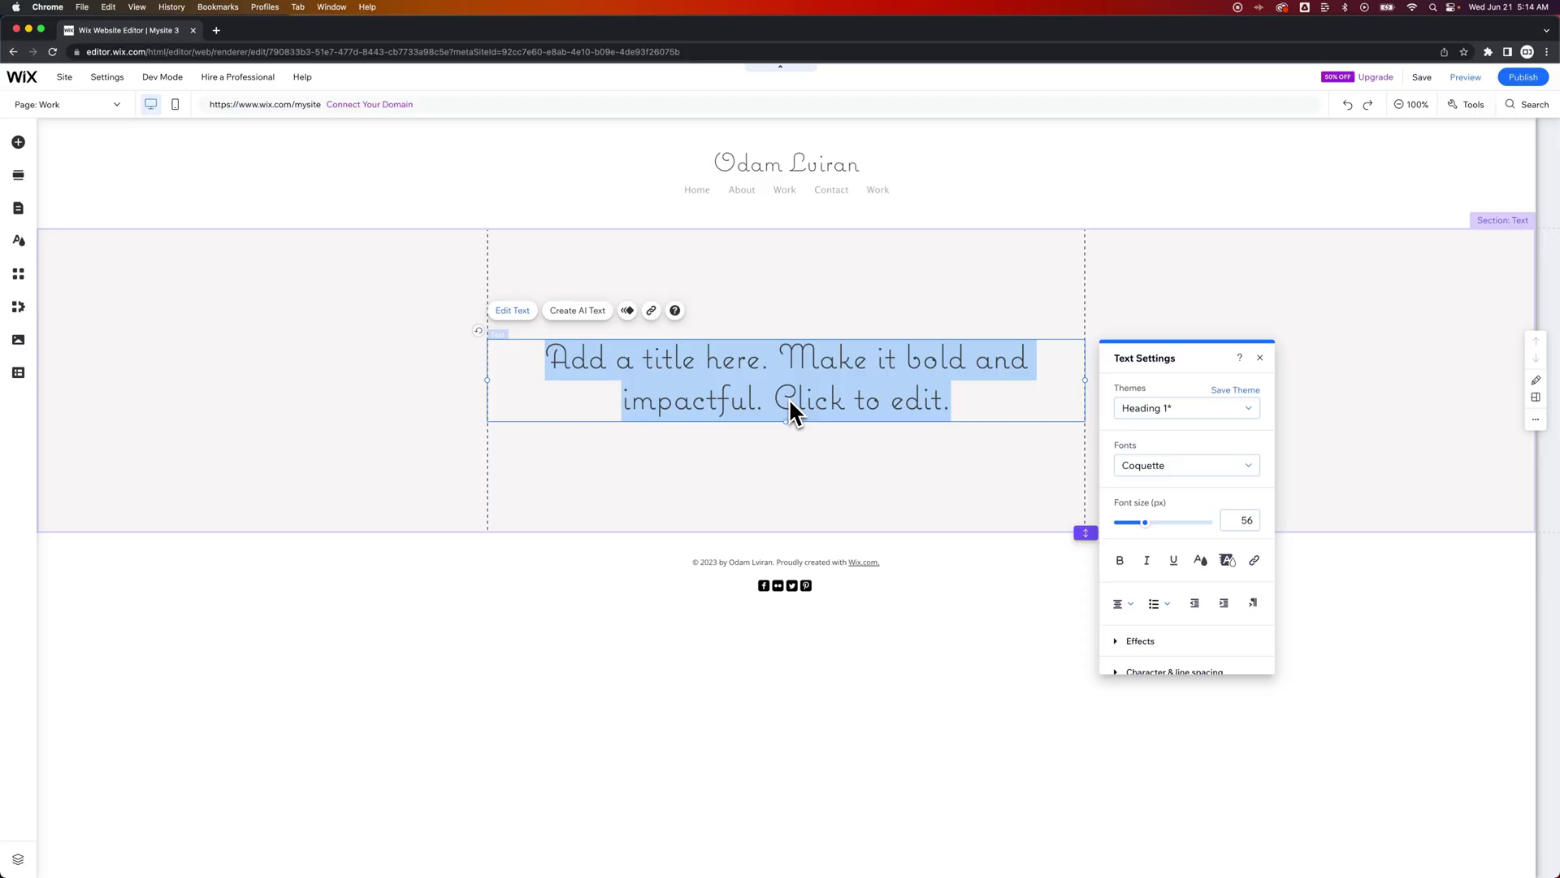
text(Portfolio)
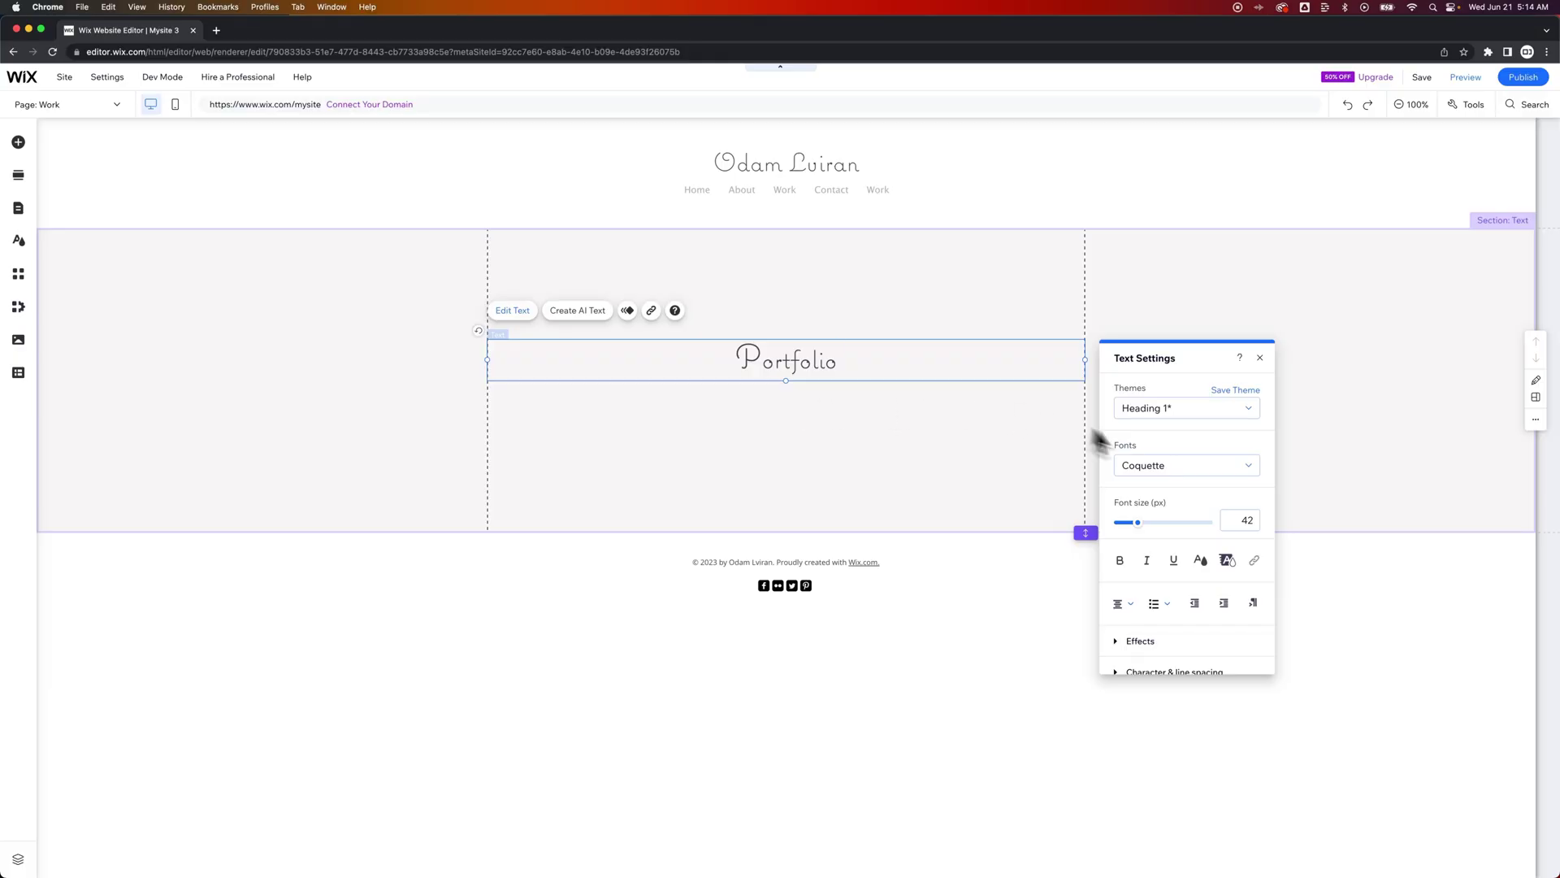
Set the Portfolio title's font to DIN Neuzeit Grotesk and its size to 46 px
click(1170, 464)
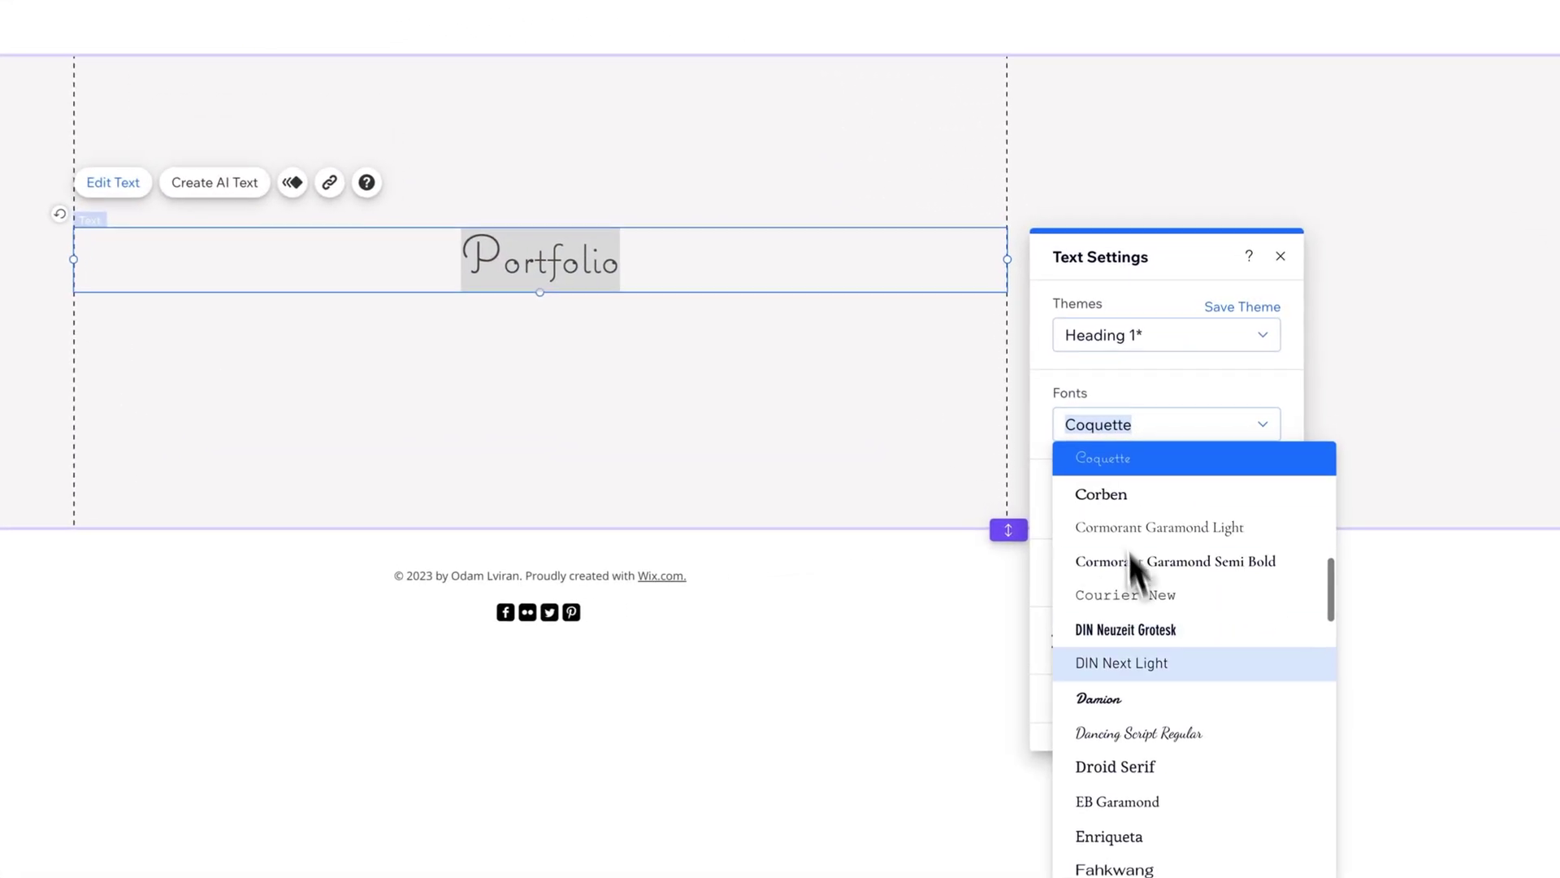
click(1142, 633)
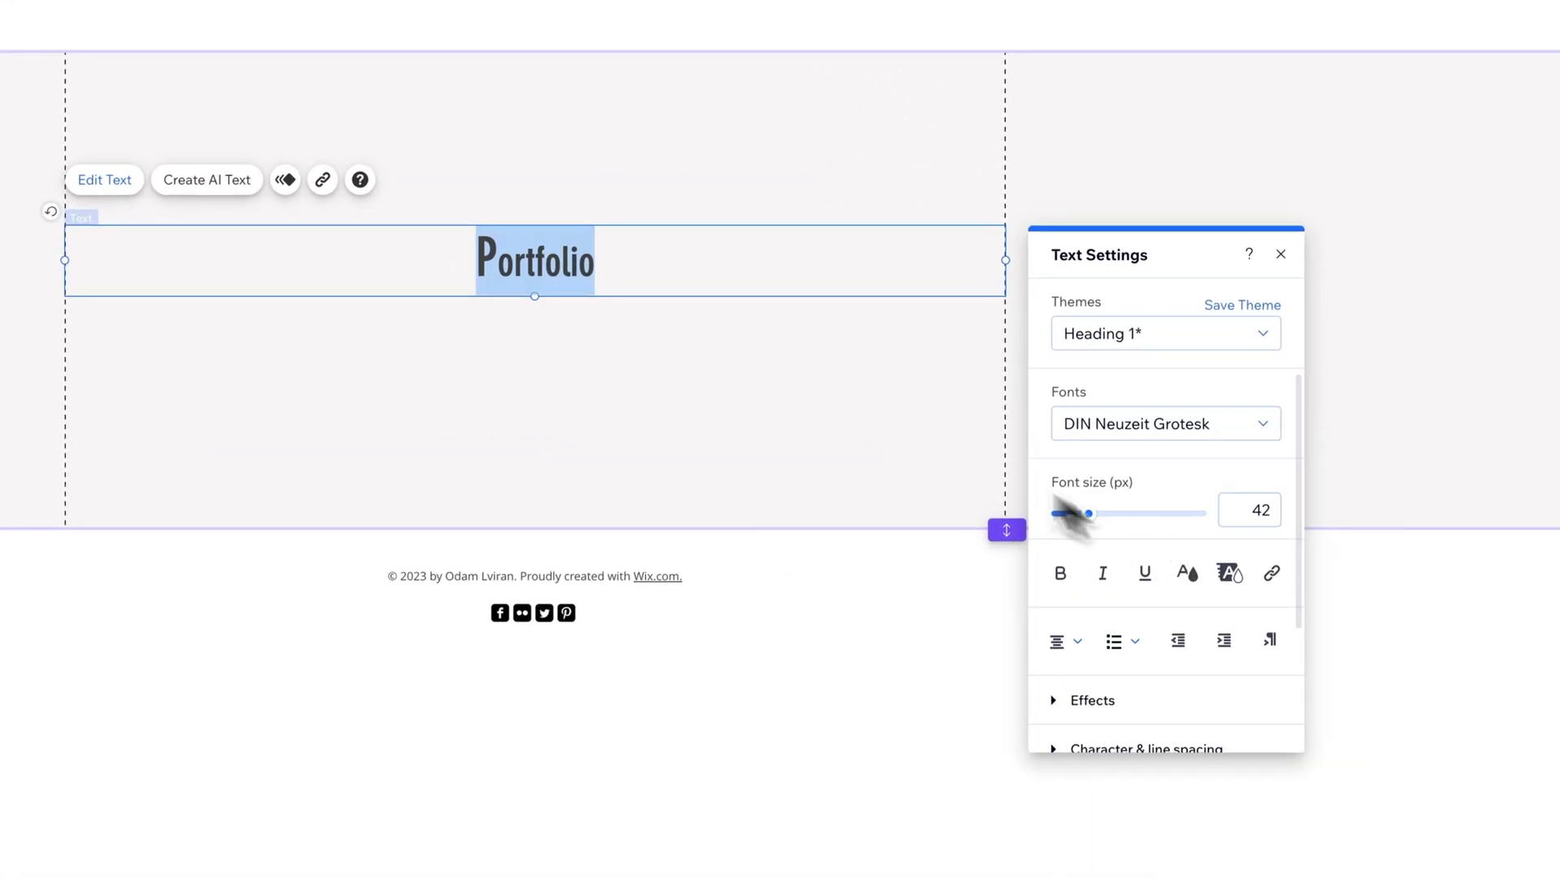
key(Right)
key(Right)
key(Right)
key(Right)
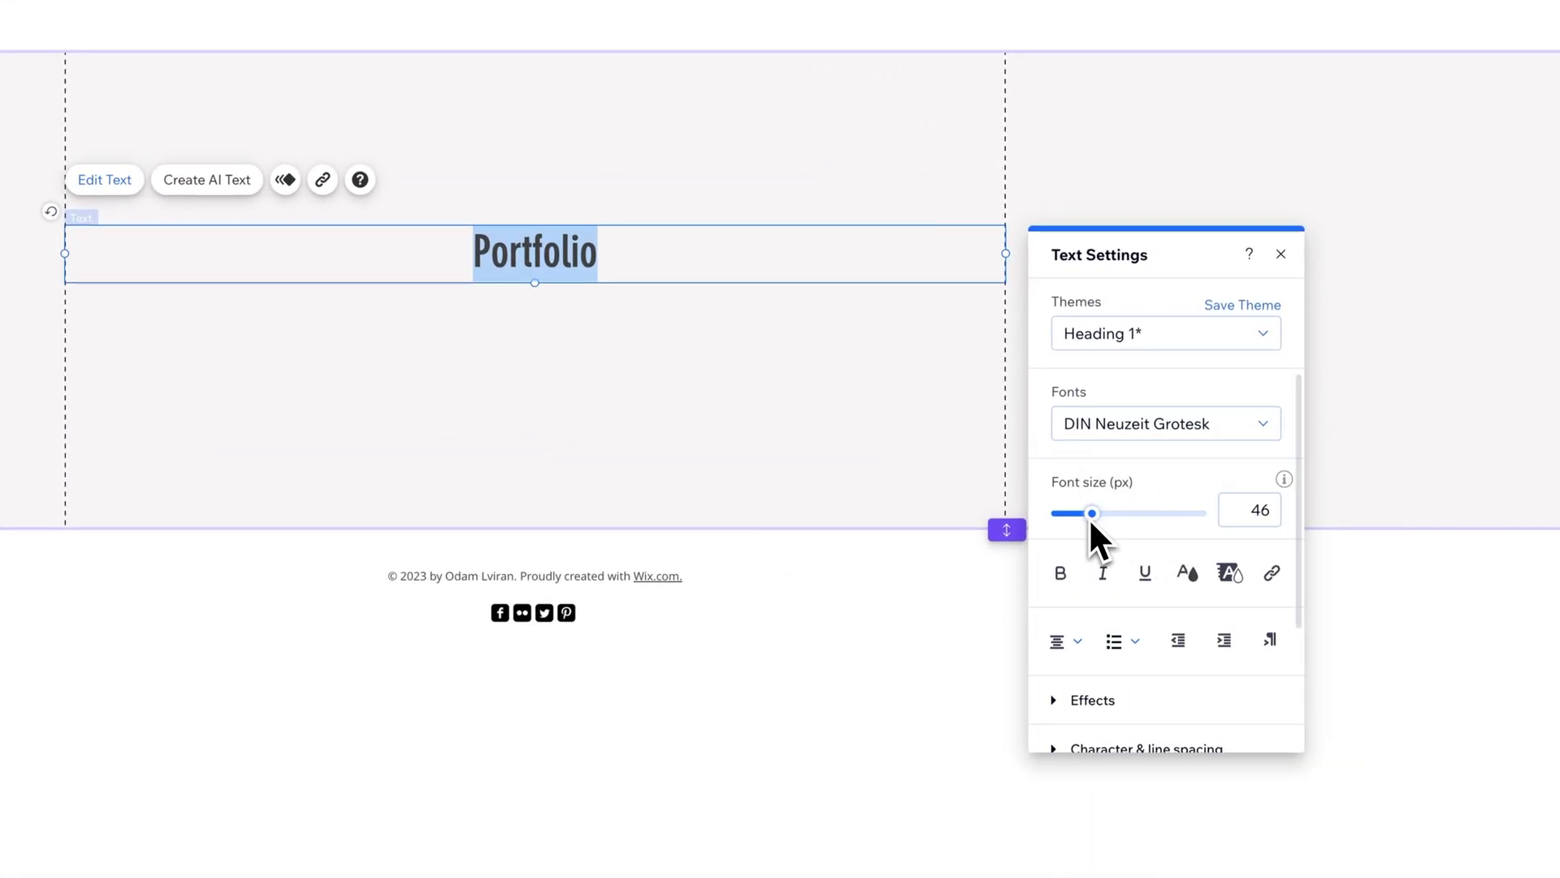
click(700, 347)
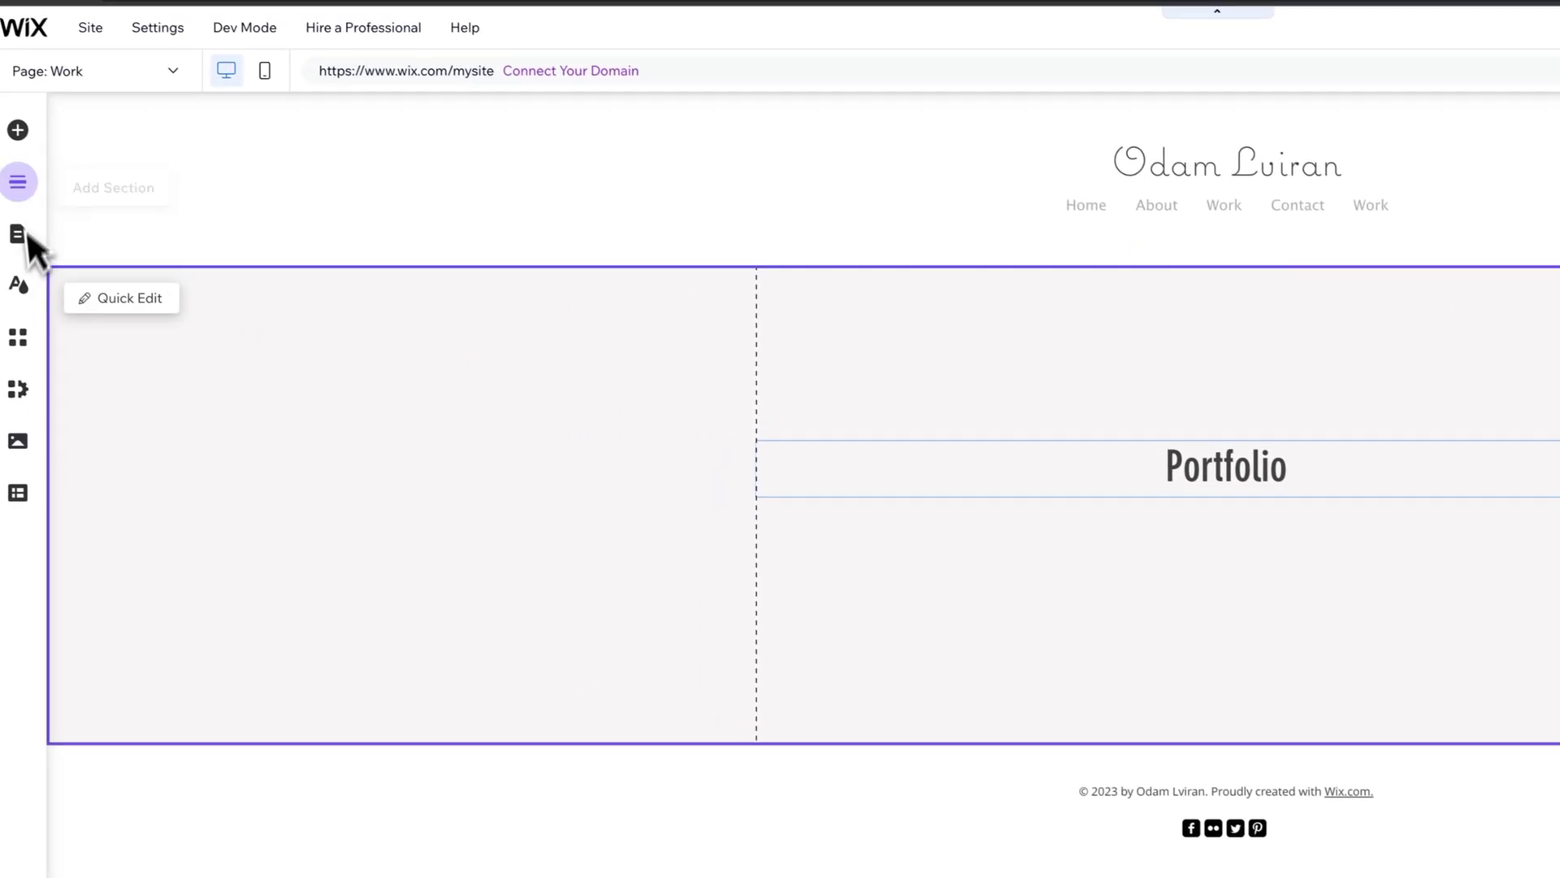
Nest the Graphic Design and Social Media pages under the Work page above Contact and delete the old Work dropdown from the site menu
click(32, 234)
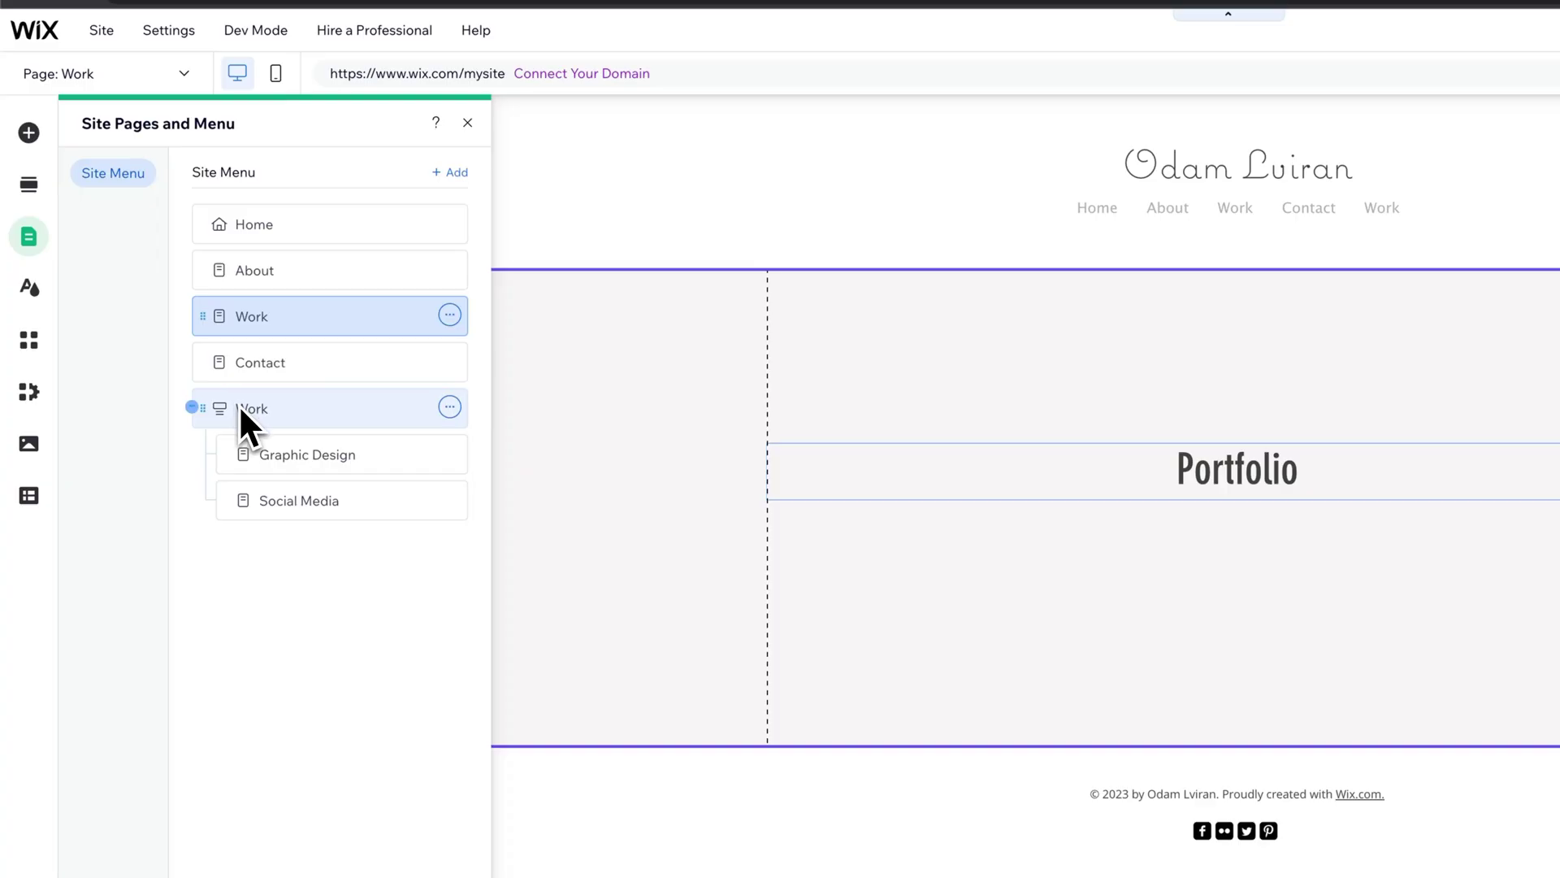
click(270, 455)
drag(232, 458, 255, 351)
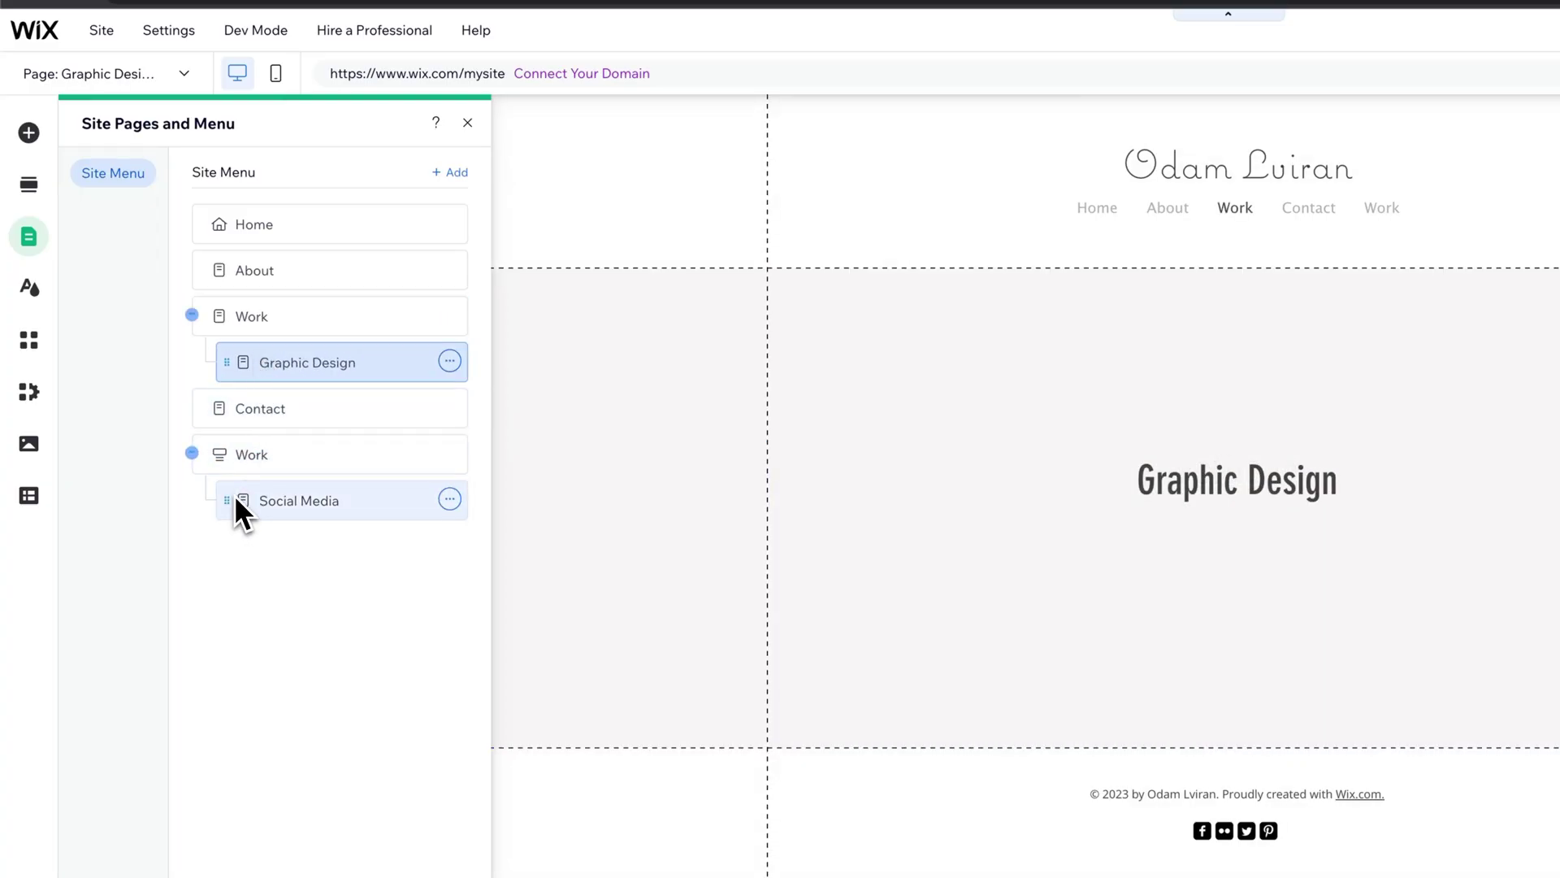
drag(234, 495, 252, 393)
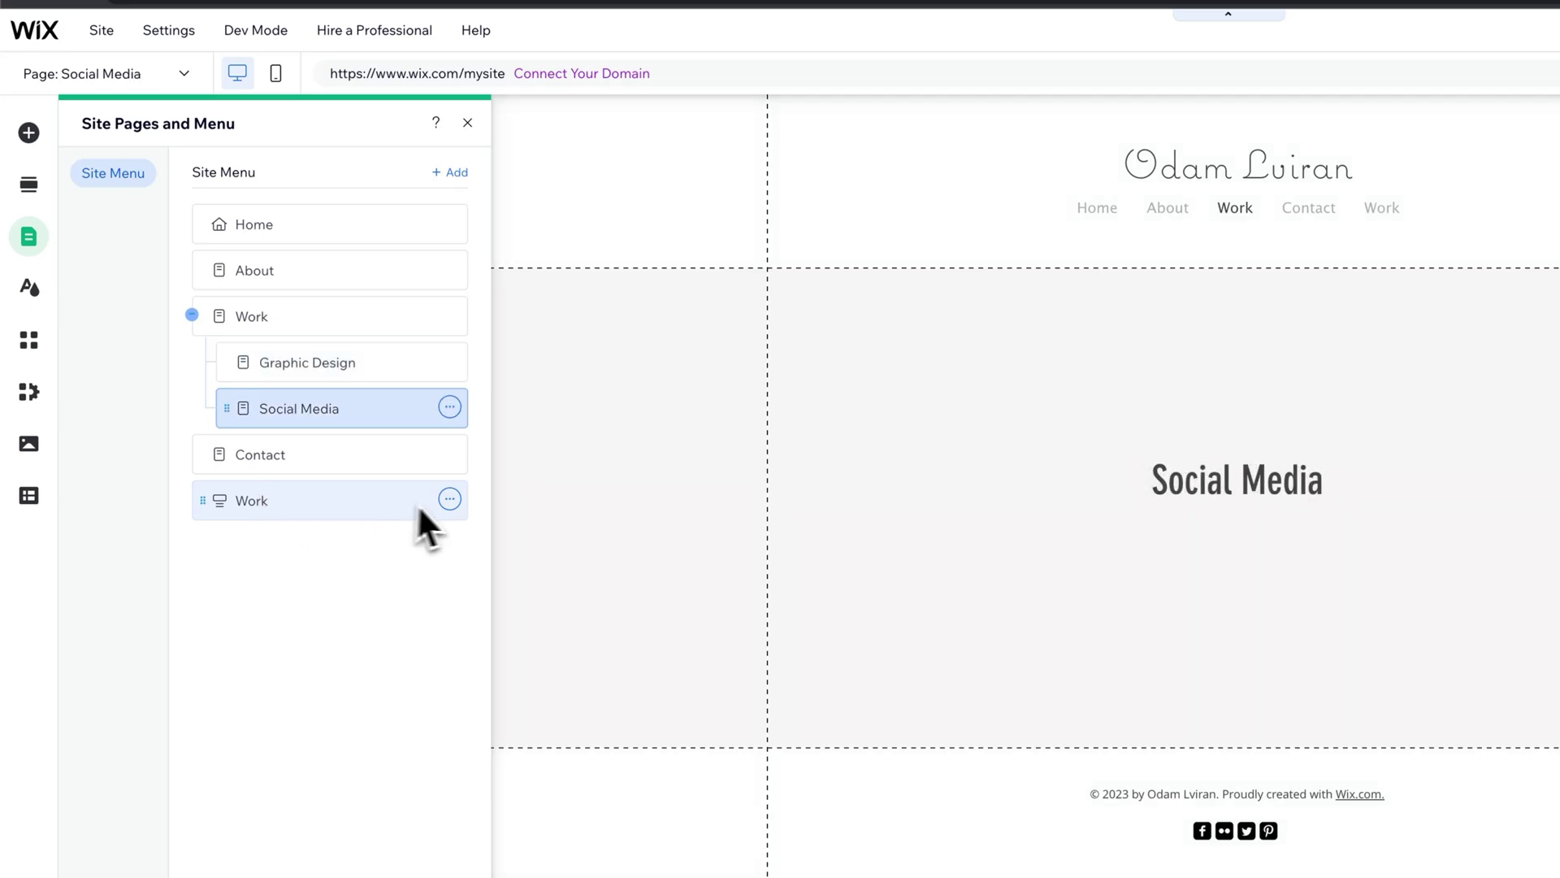
click(448, 499)
click(534, 583)
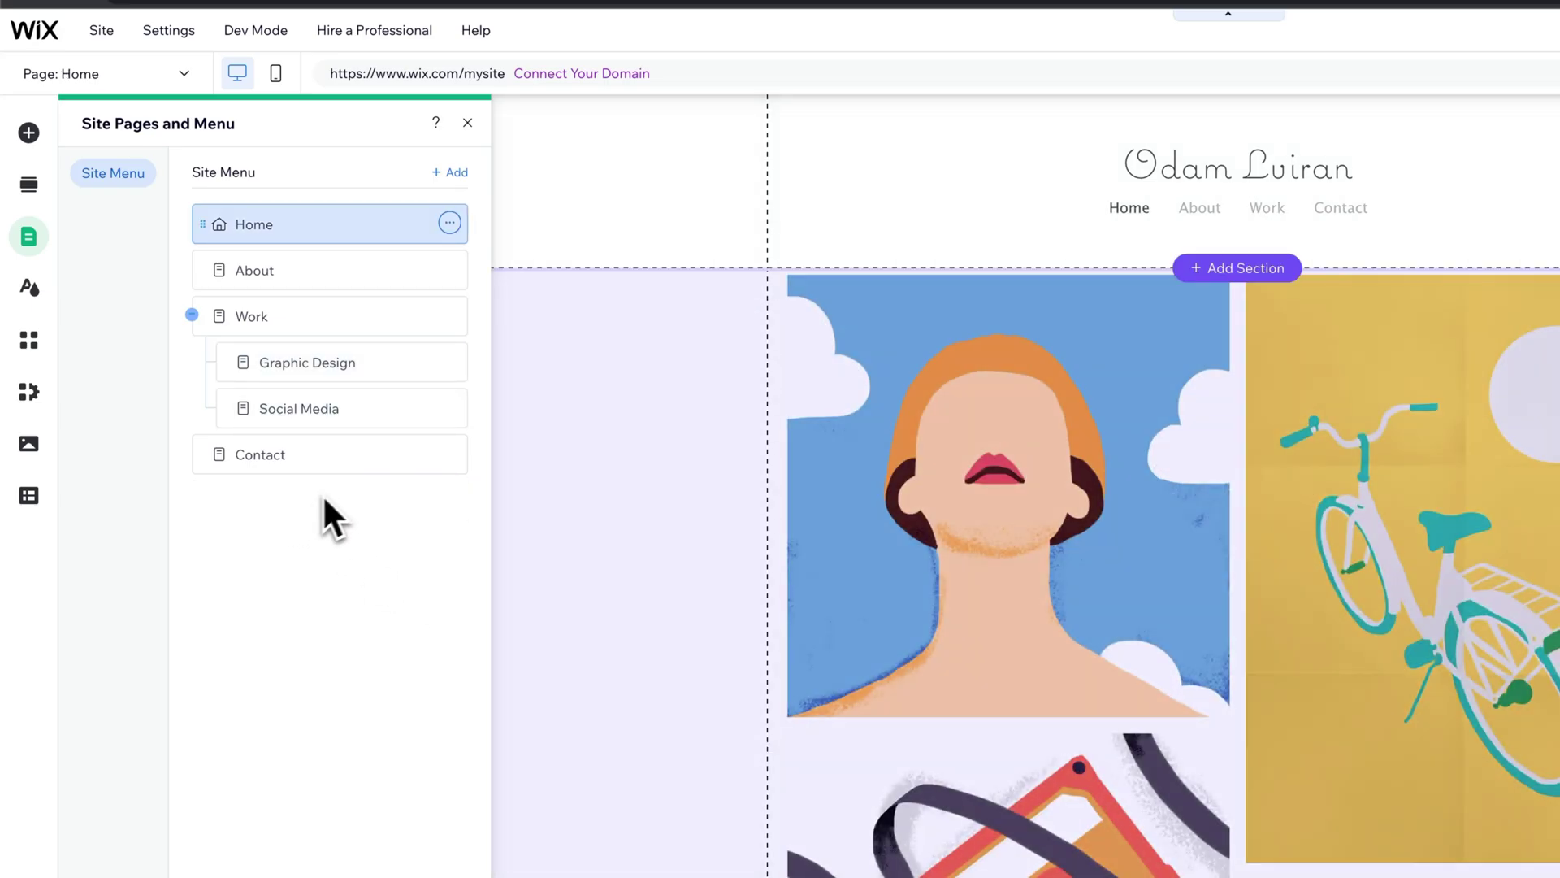
Open the Work, Graphic Design and Social Media pages in turn from the site menu to check their content
click(255, 317)
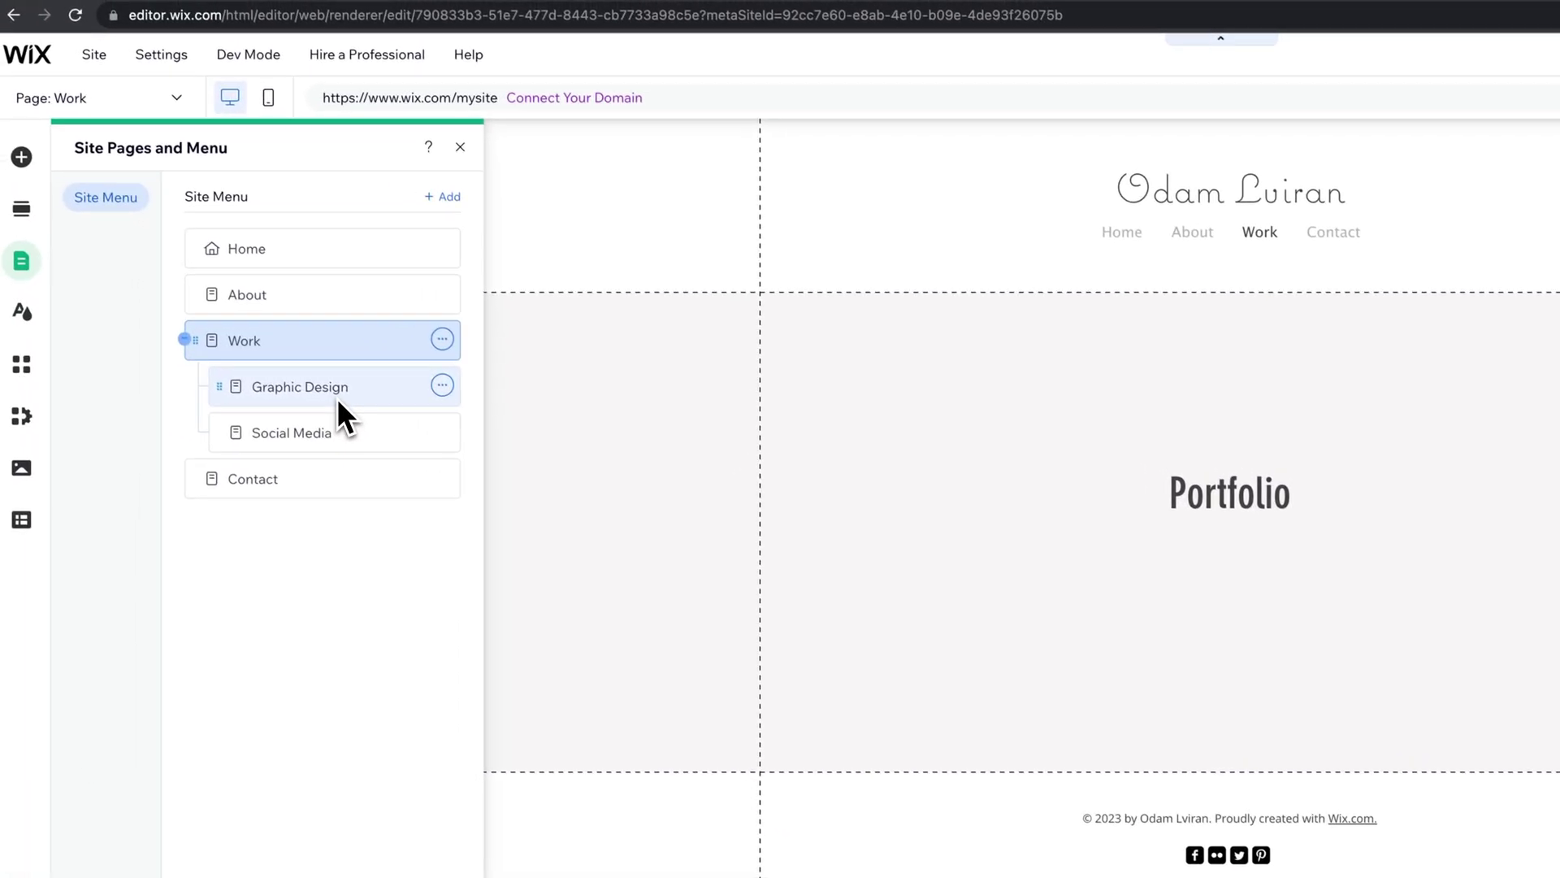
click(290, 361)
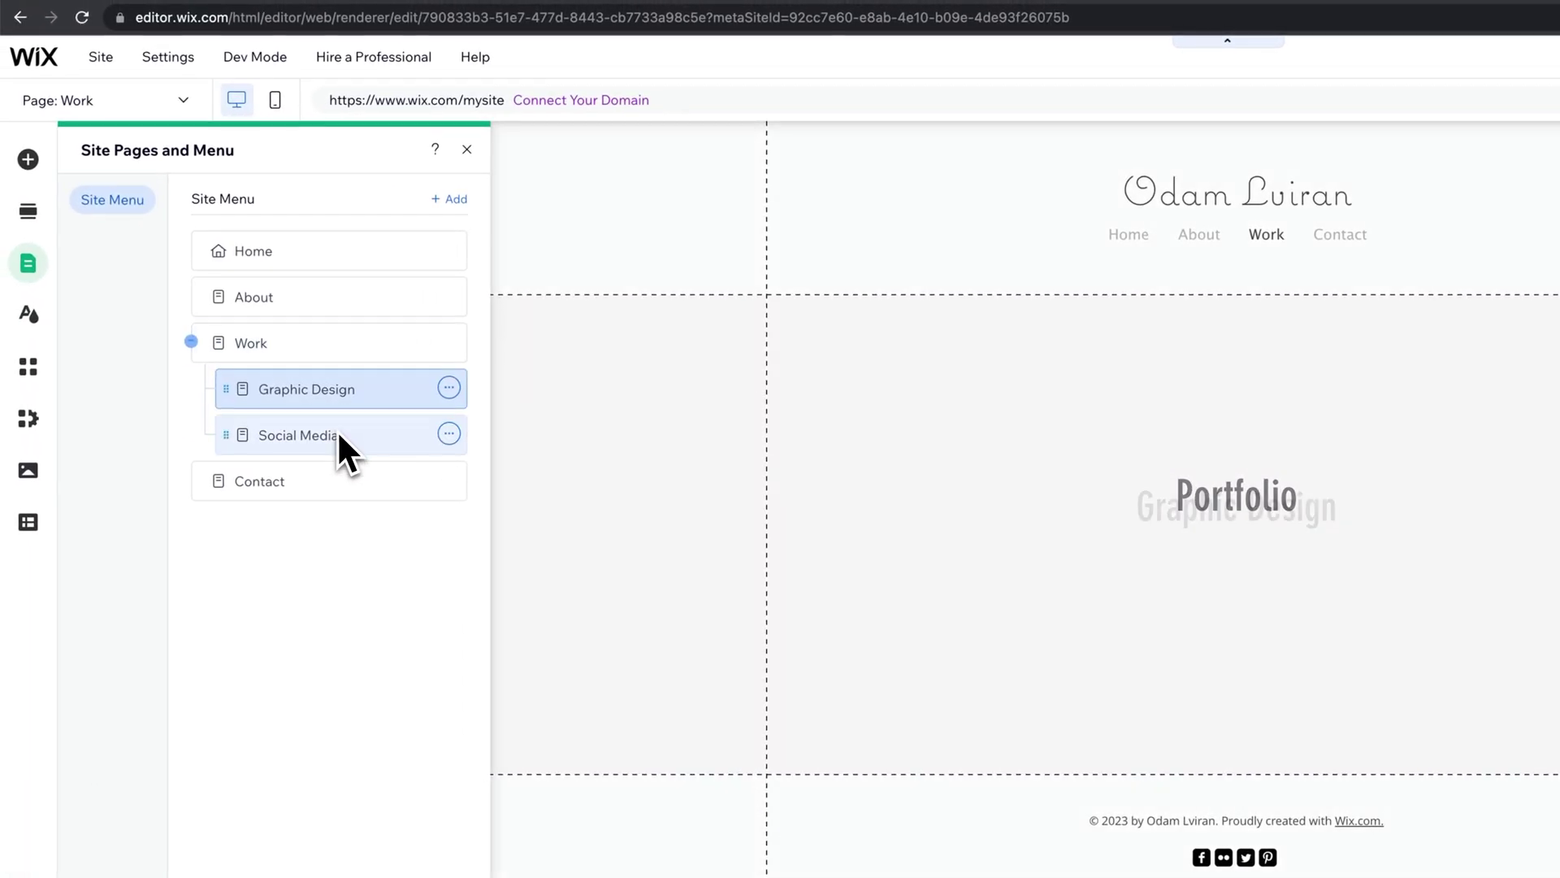
click(336, 434)
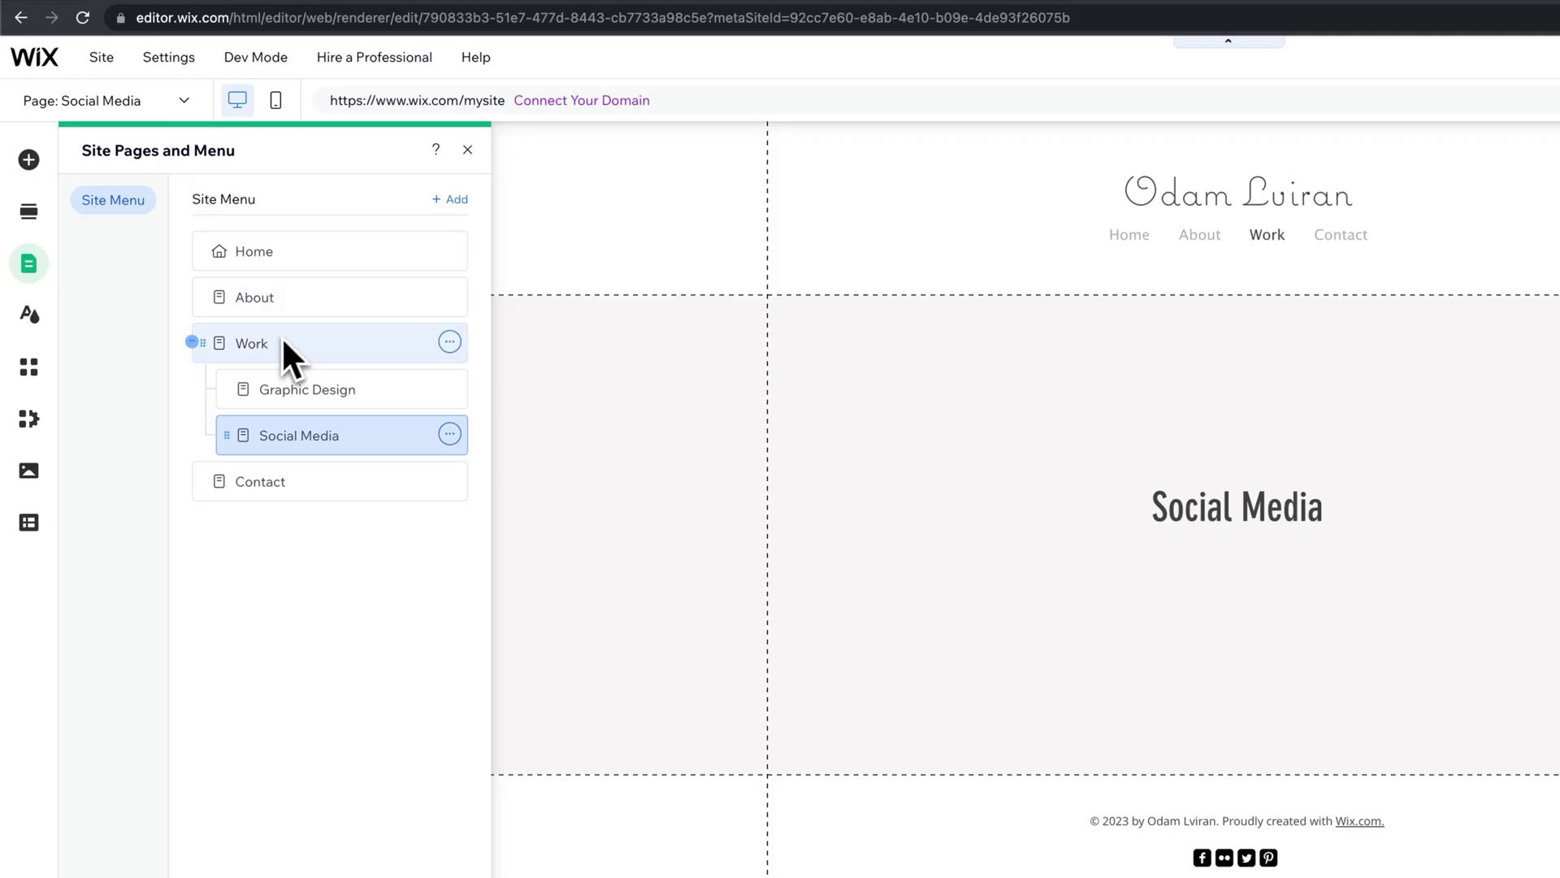
Collapse the subpages under Work in the site menu and check the Work dropdown in the site preview
click(193, 342)
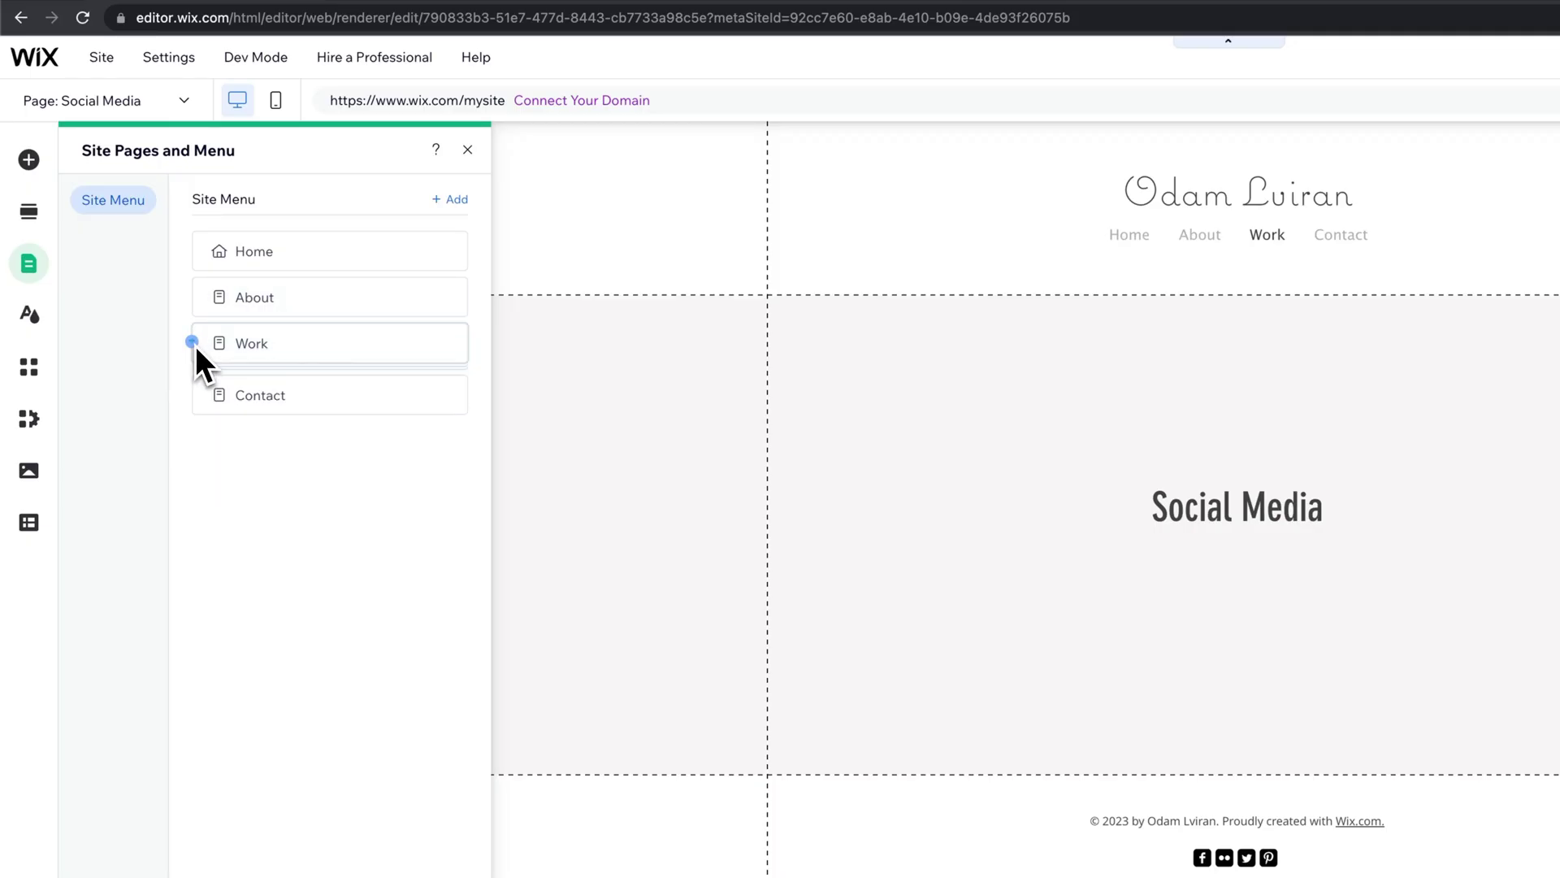
click(191, 342)
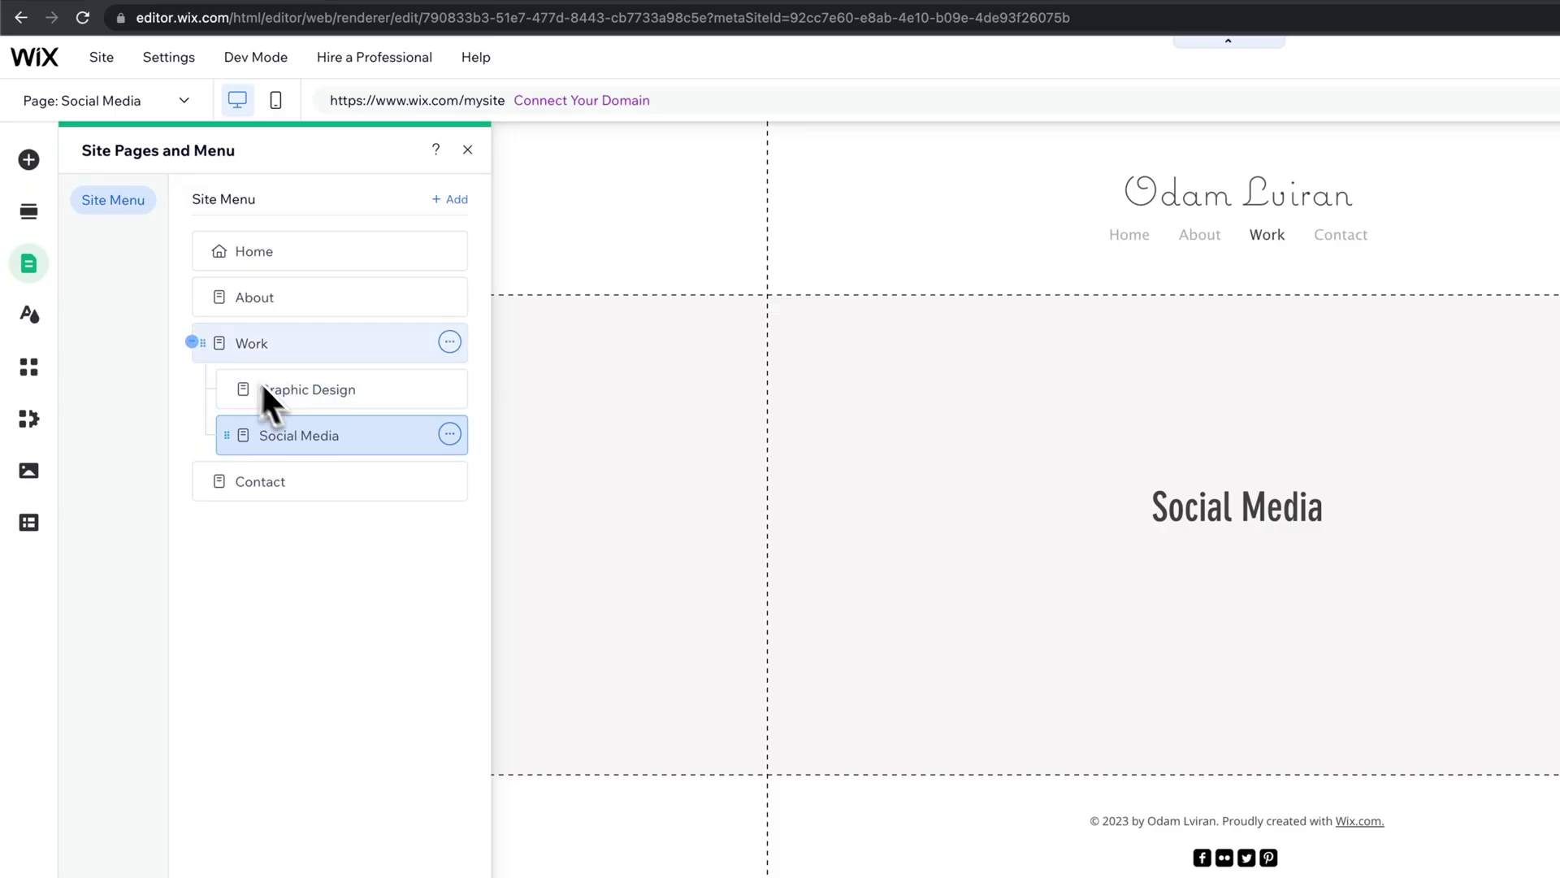
click(191, 342)
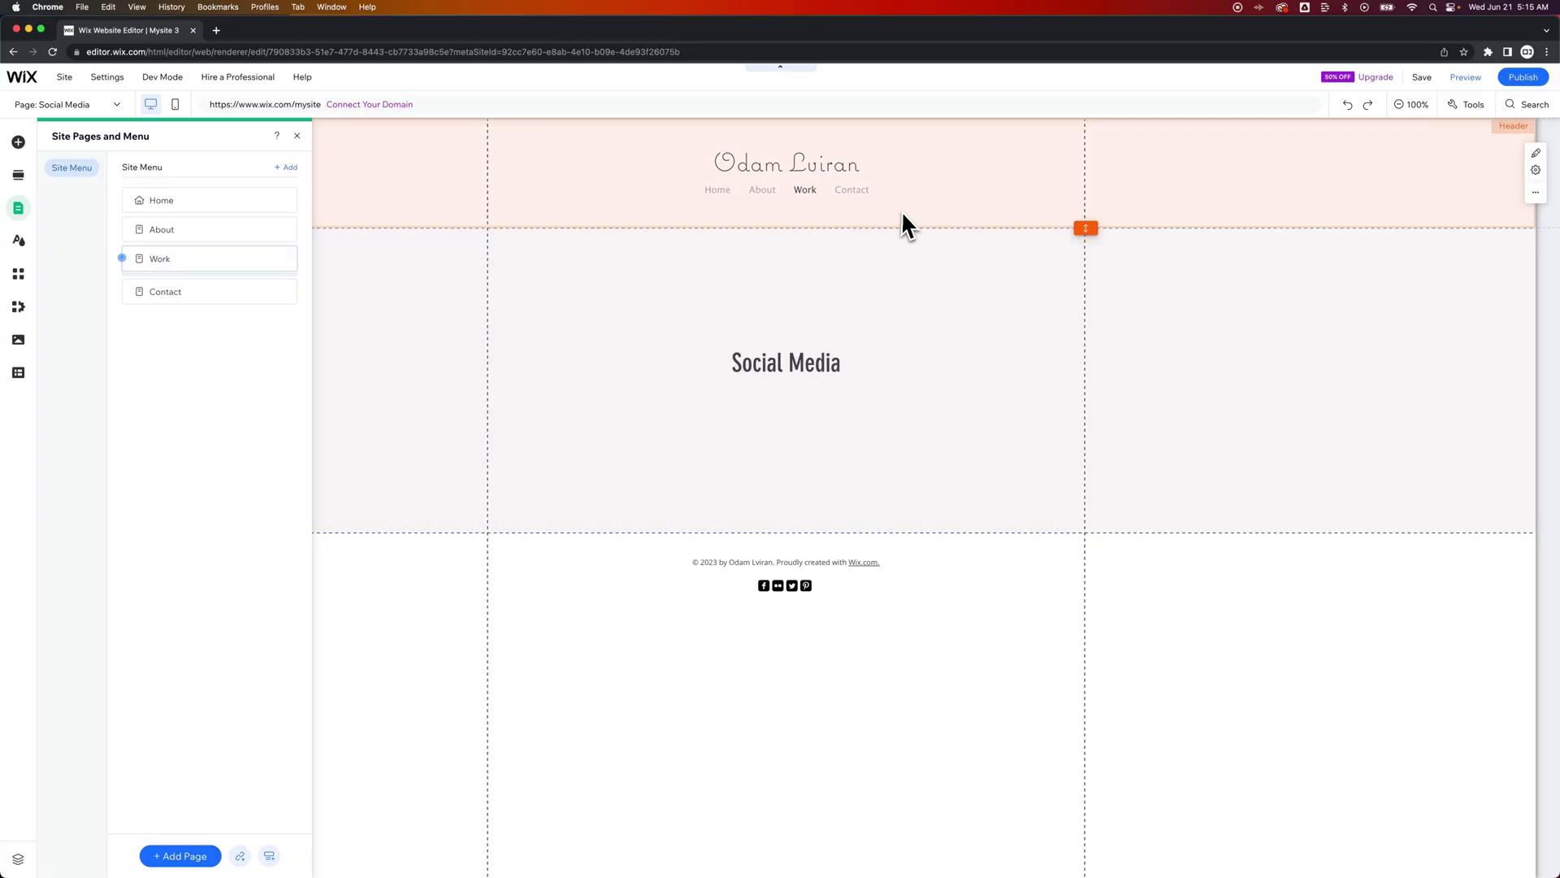
click(1464, 77)
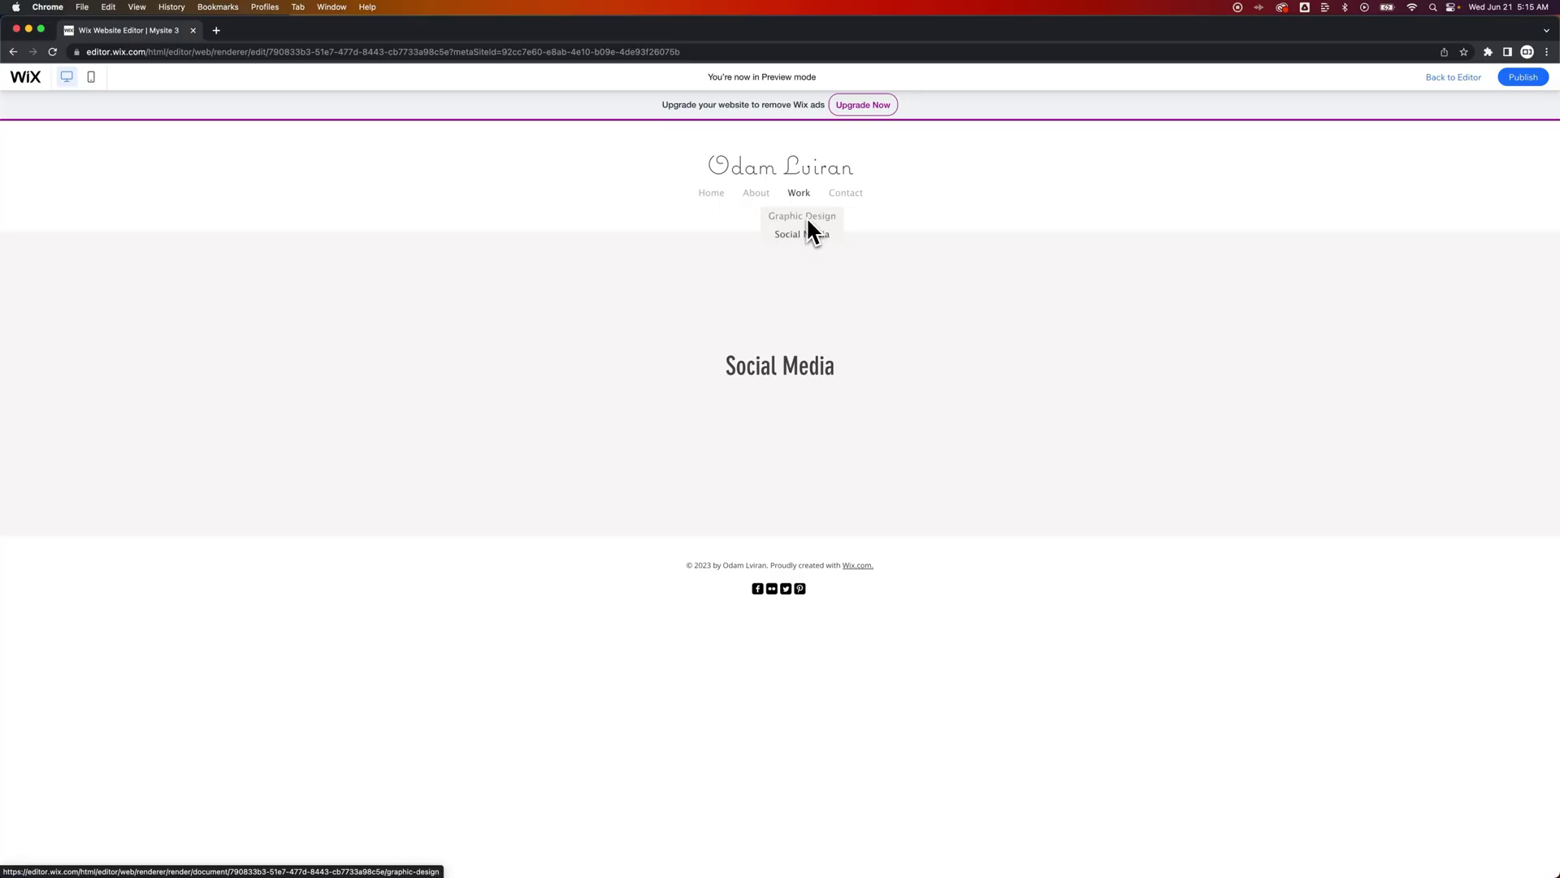
click(1471, 77)
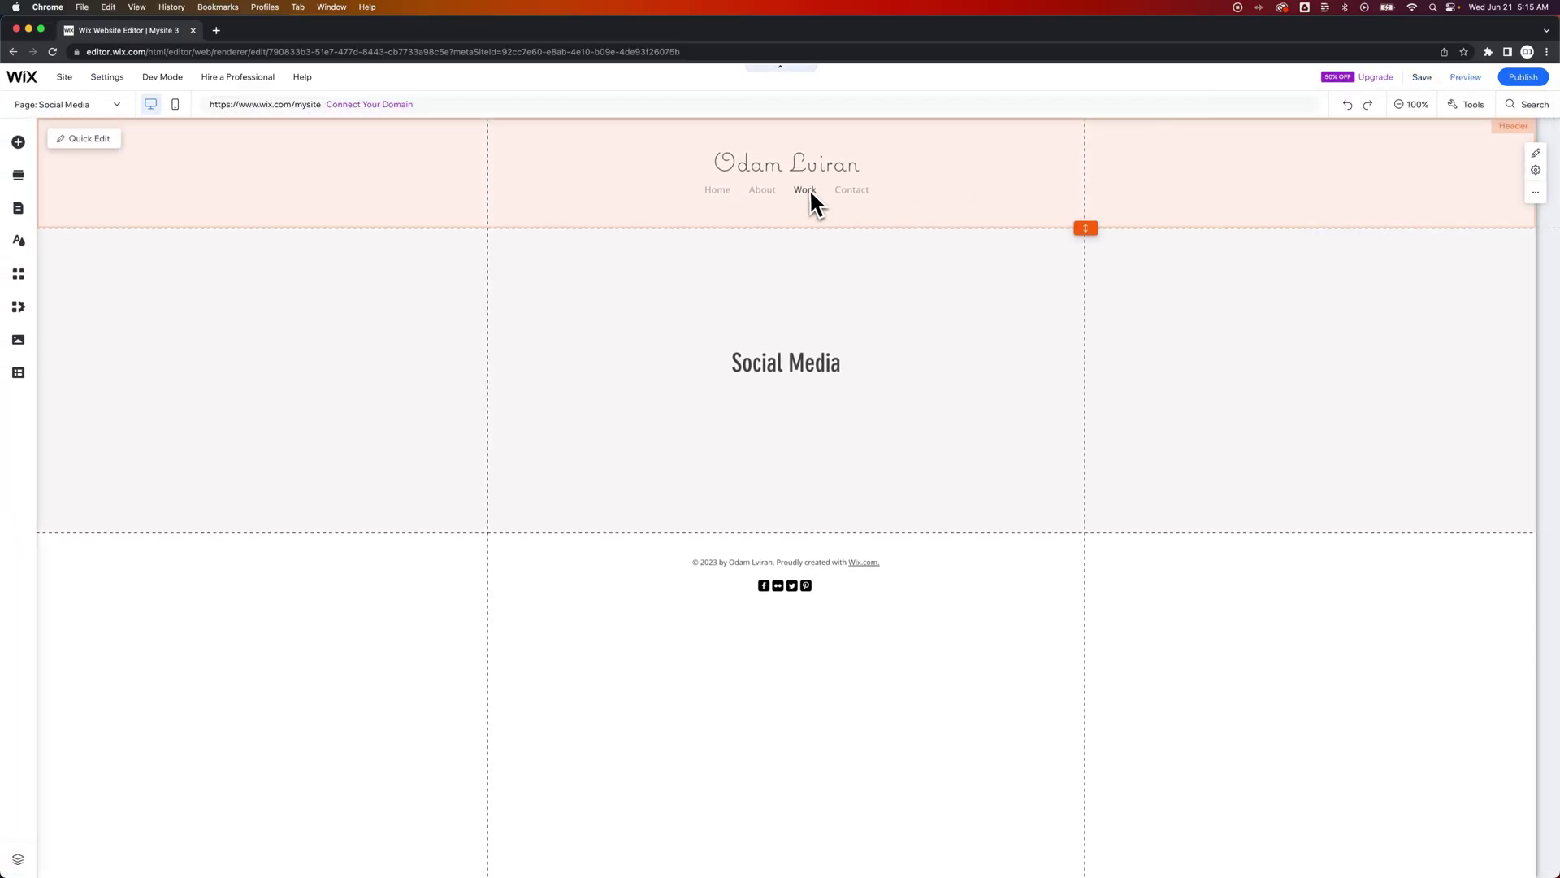
Customize the horizontal menu's design by setting the submenu background to the white theme color #FFFFFF at 100% opacity
click(880, 195)
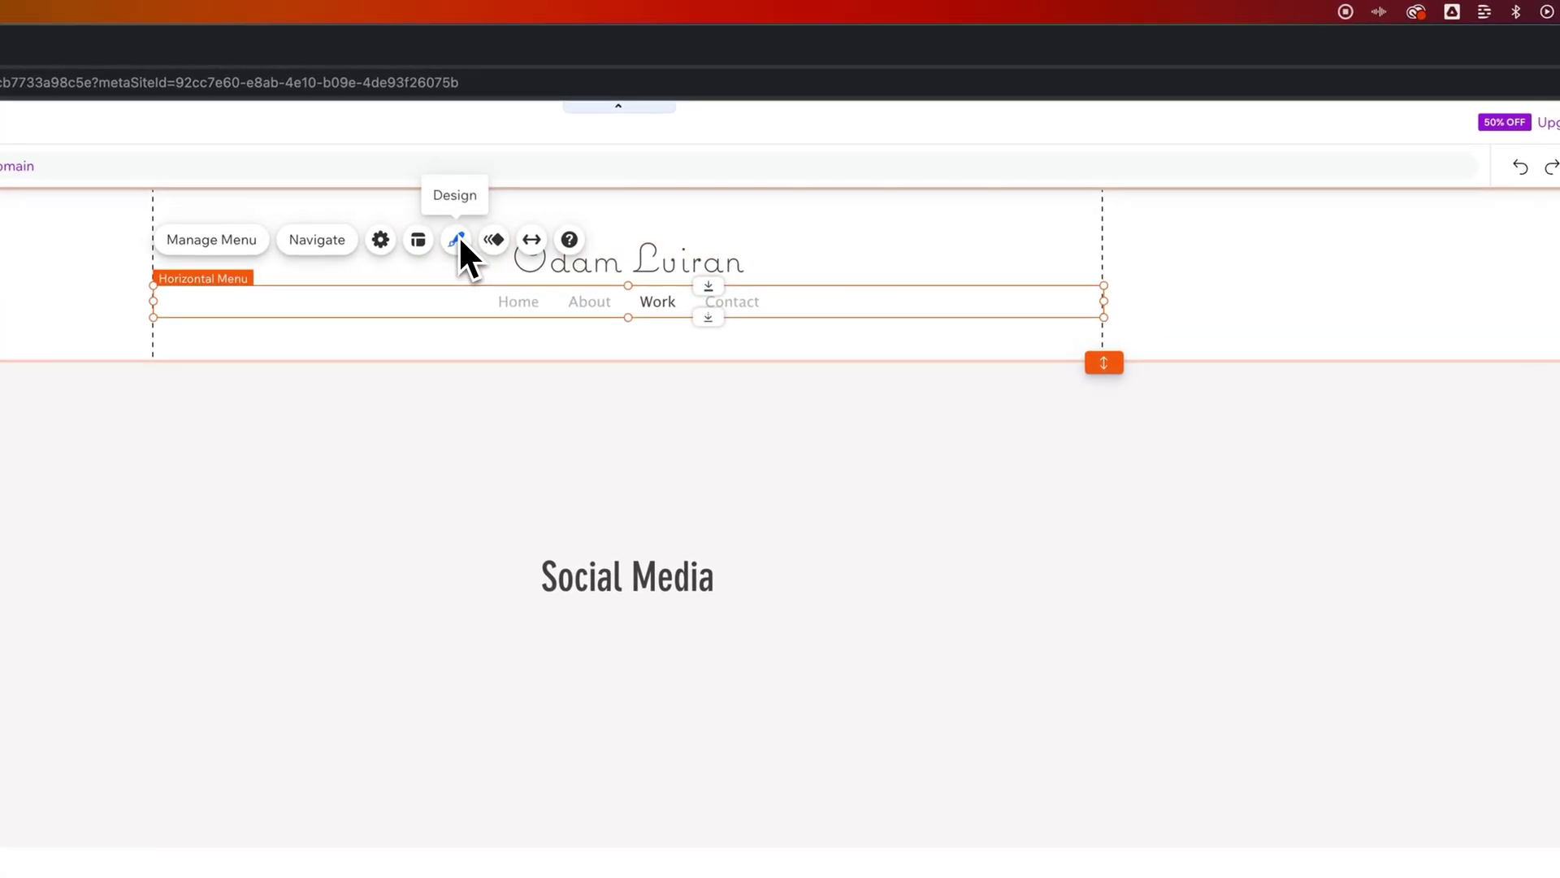
click(456, 239)
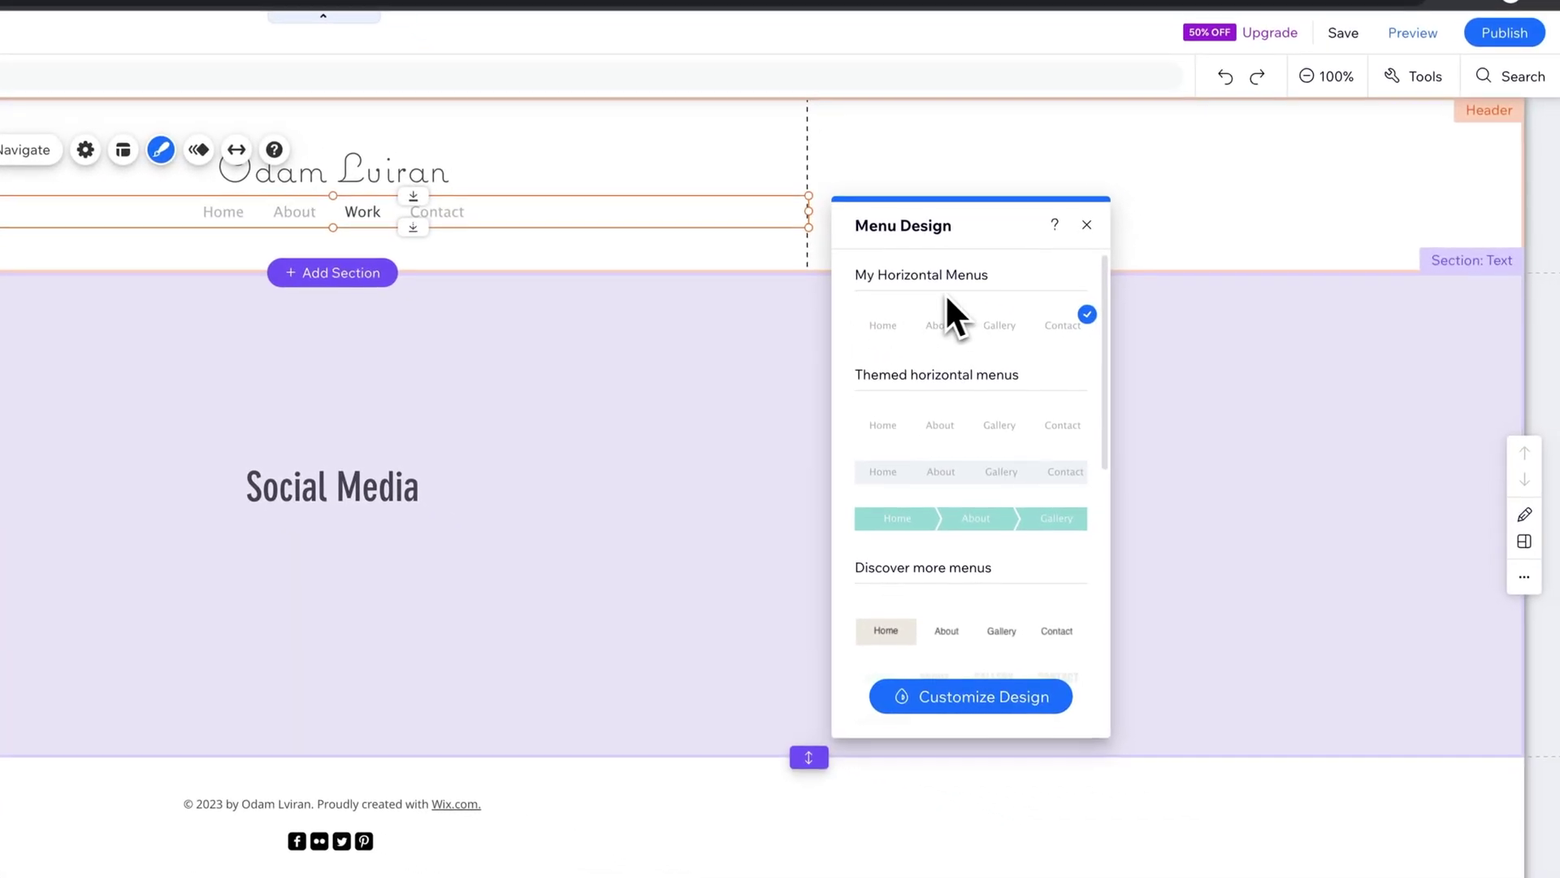
click(985, 691)
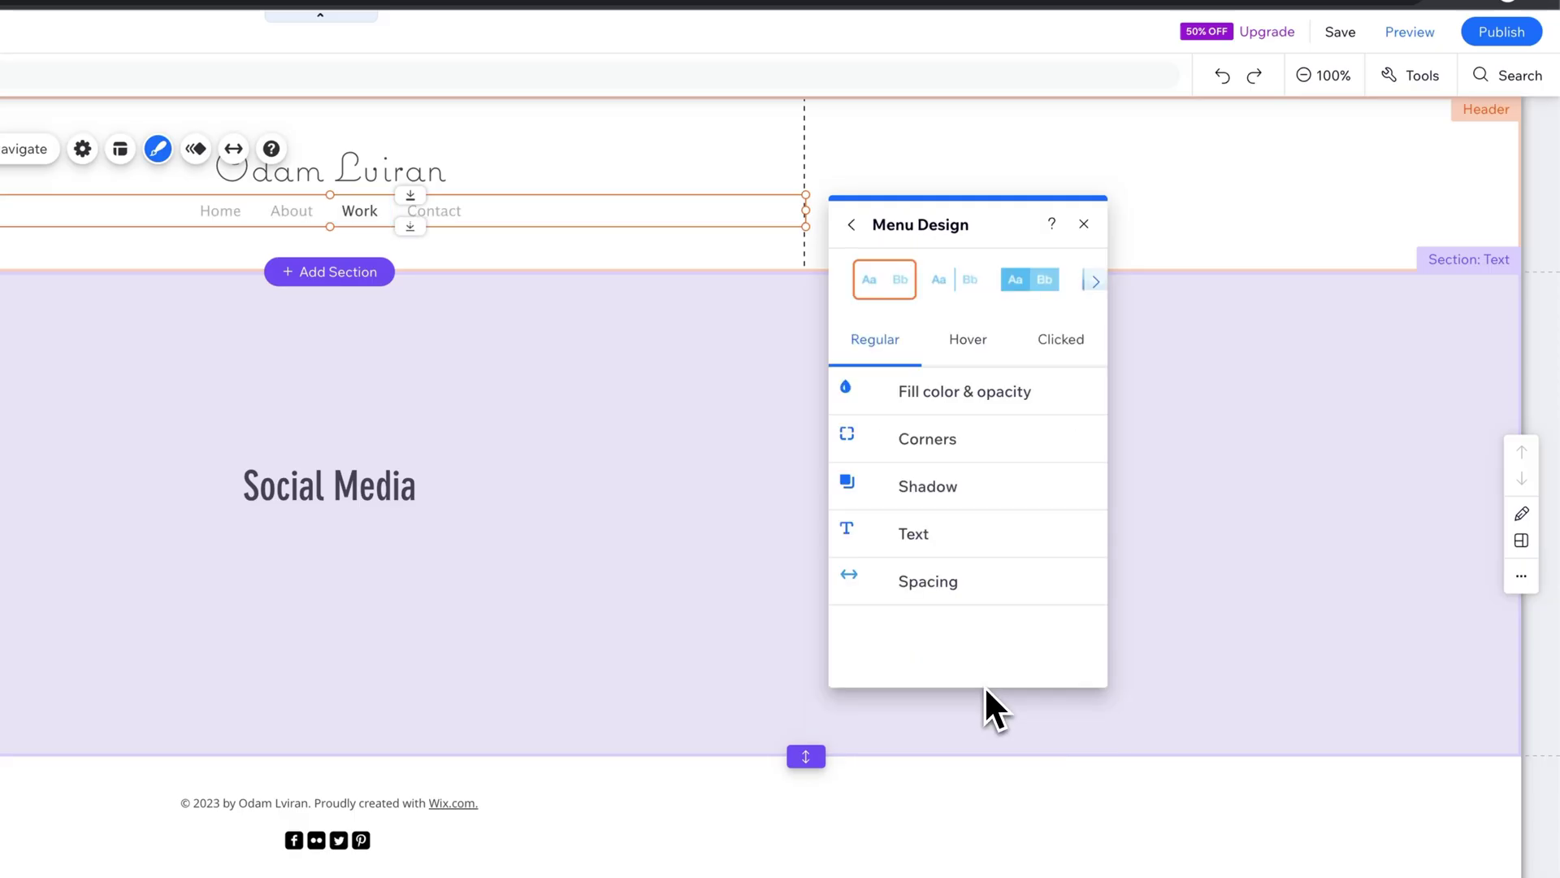
click(958, 392)
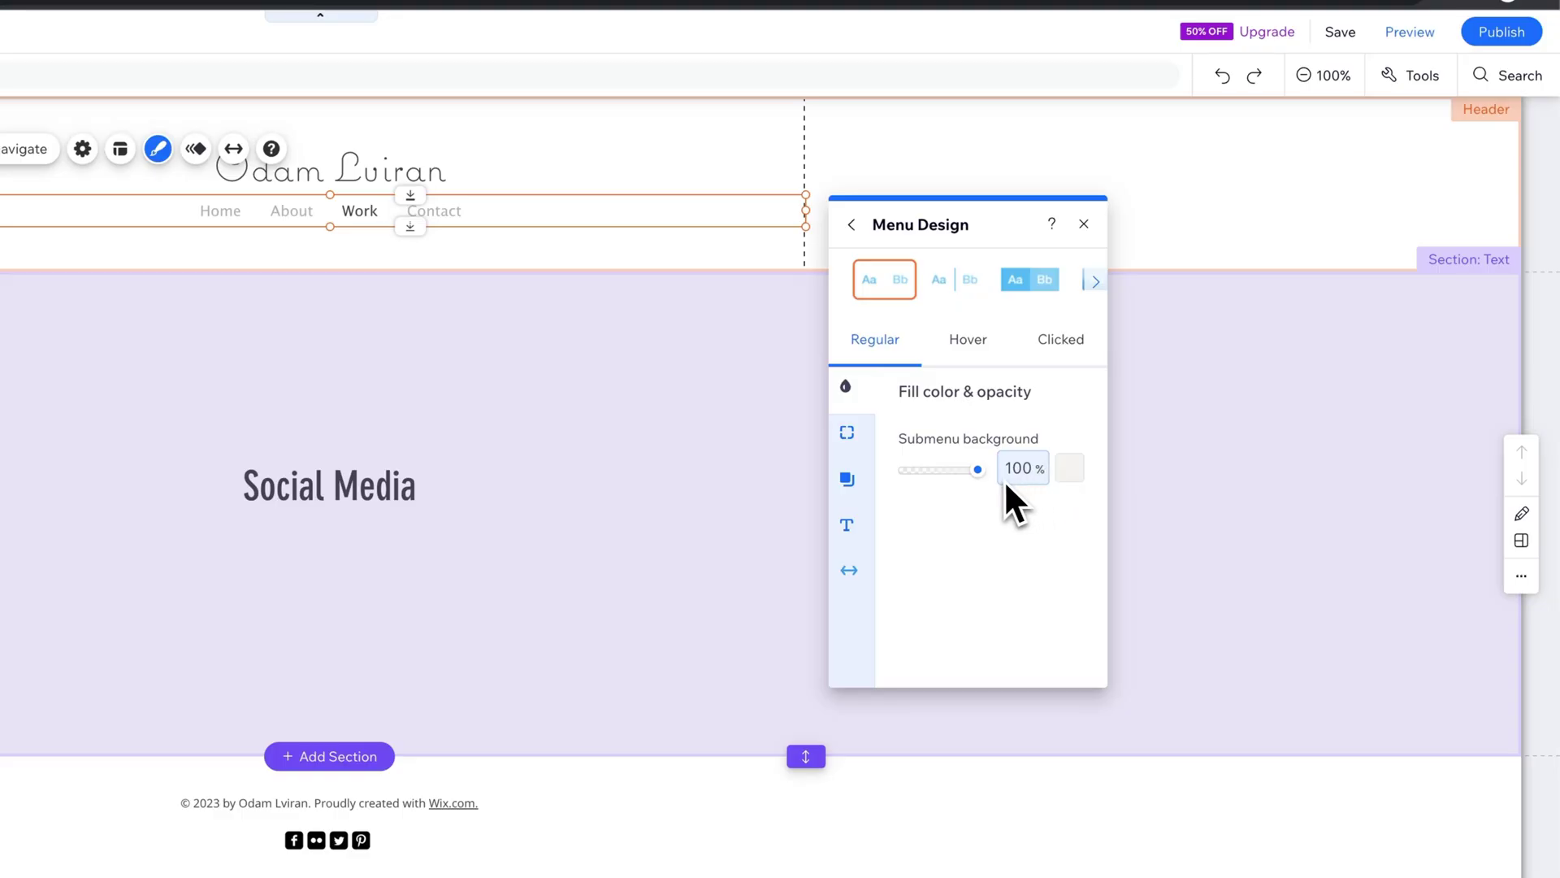
drag(979, 472, 915, 471)
click(1068, 478)
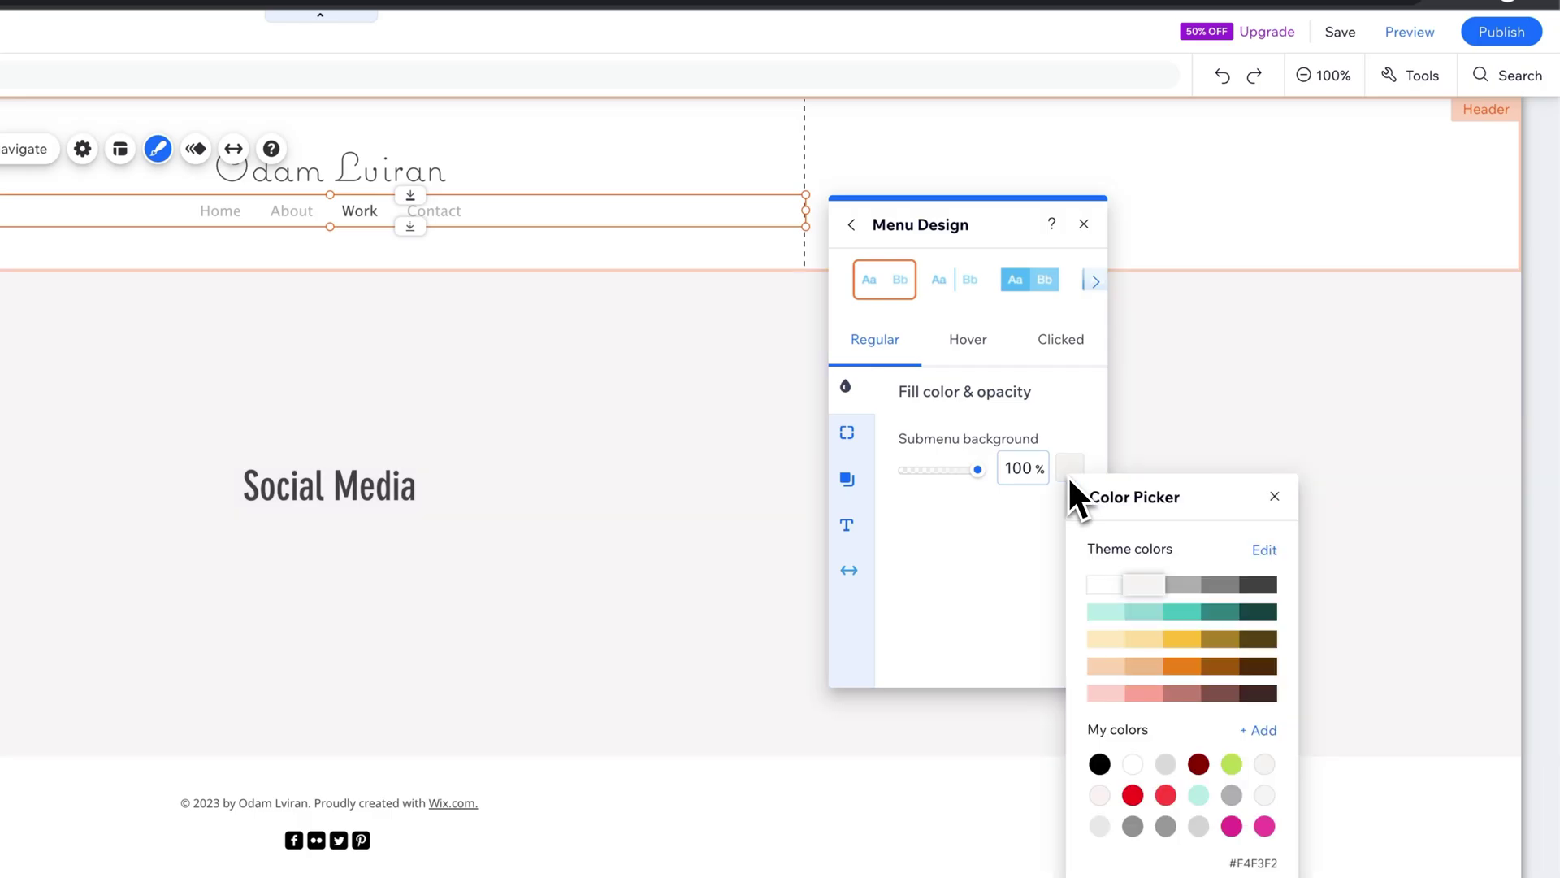
click(1104, 583)
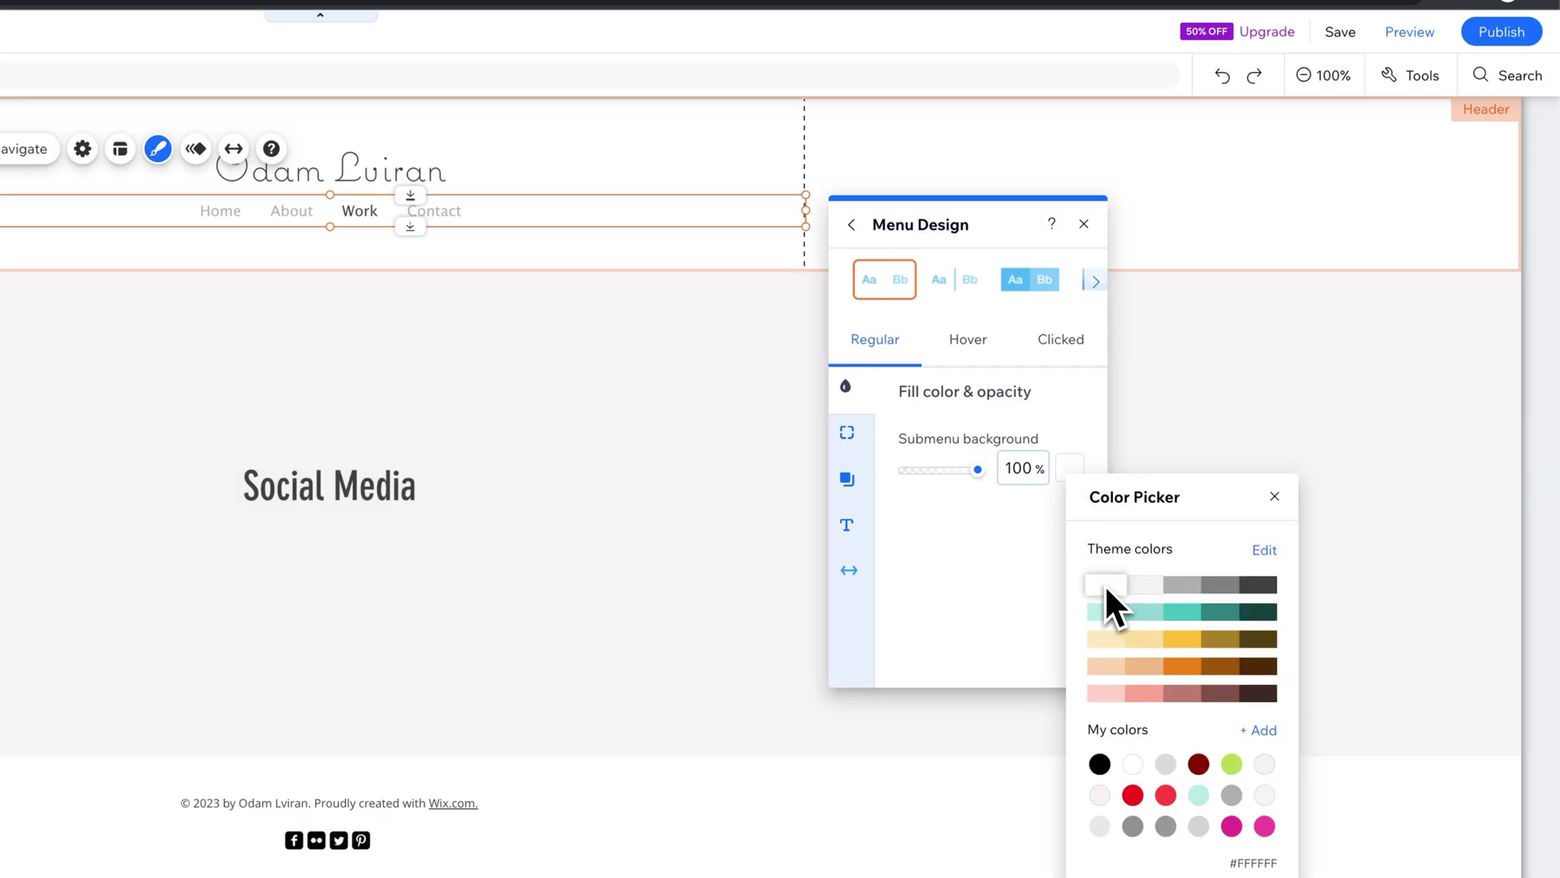
click(1273, 497)
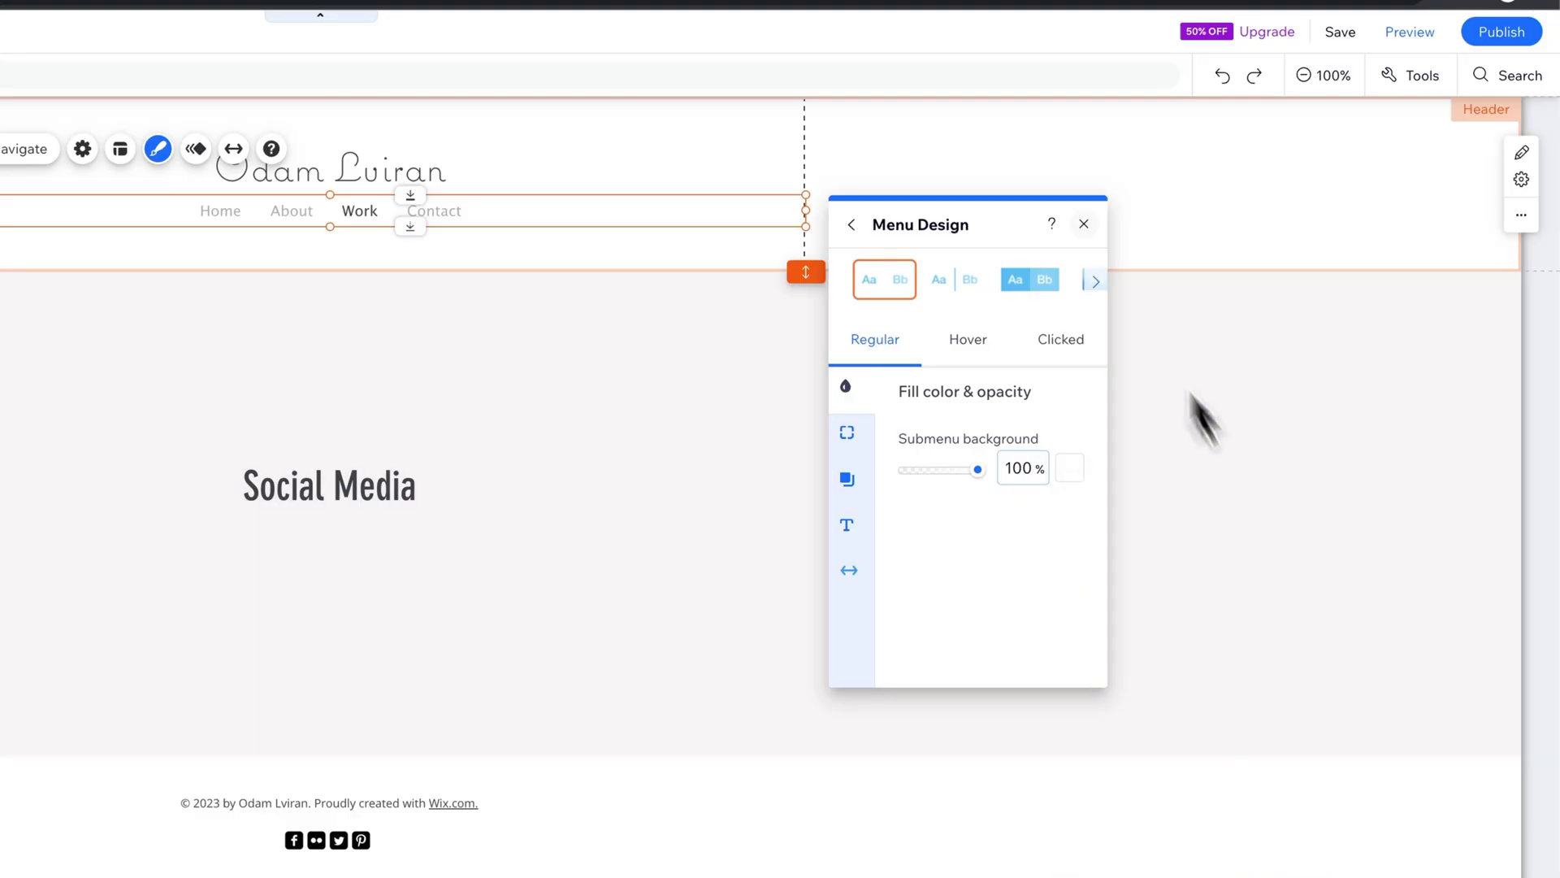
click(1084, 223)
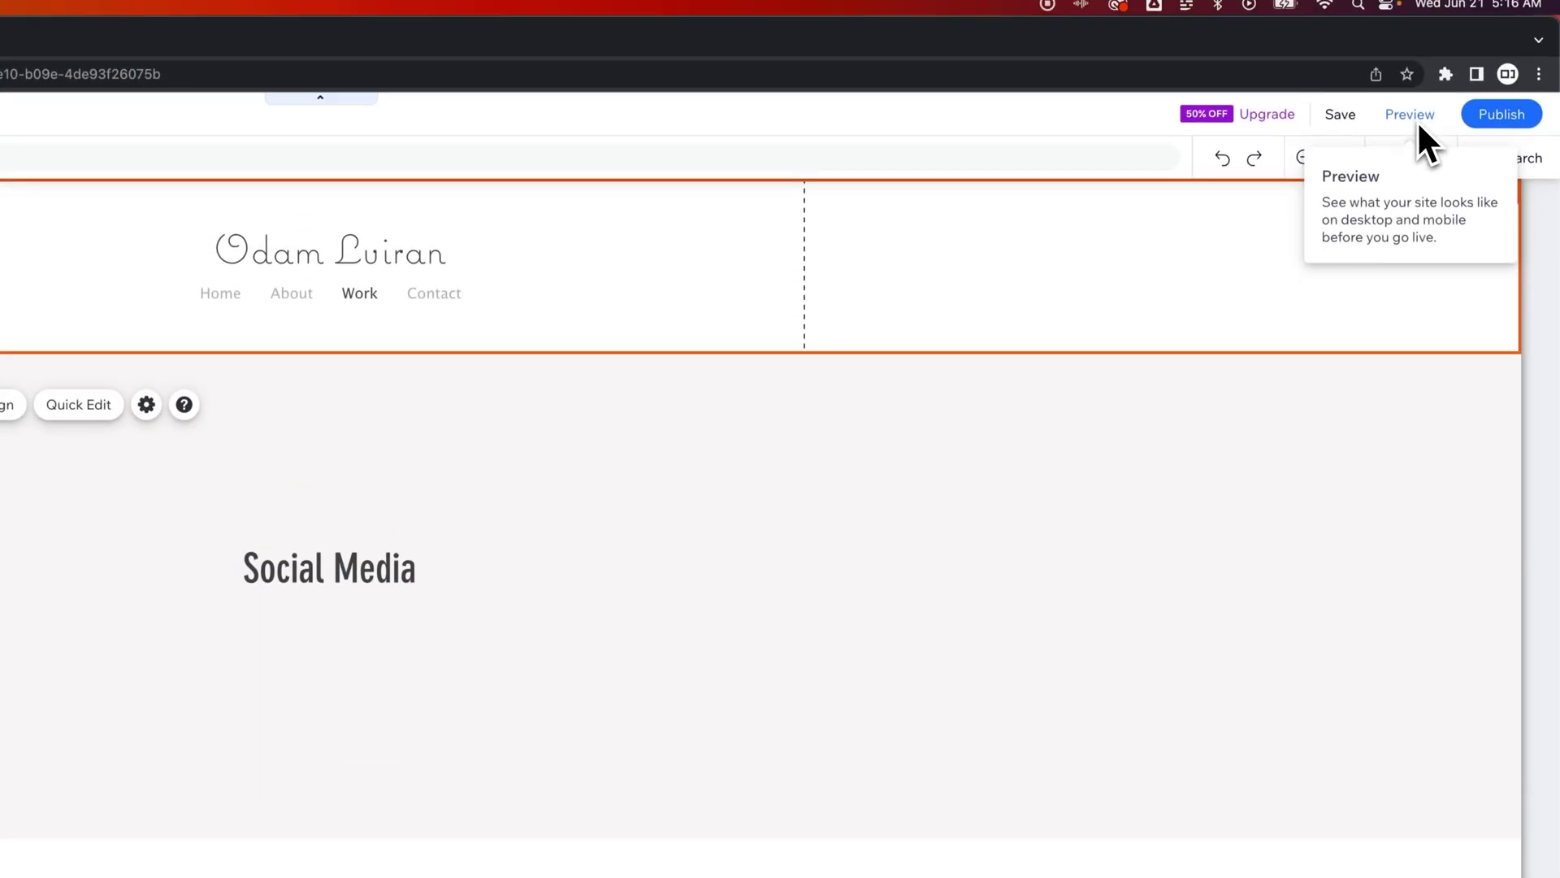
Preview the site, test the Work, Graphic Design and Social Media links of the dropdown, and return to the editor
click(1410, 32)
mouse_move(660, 313)
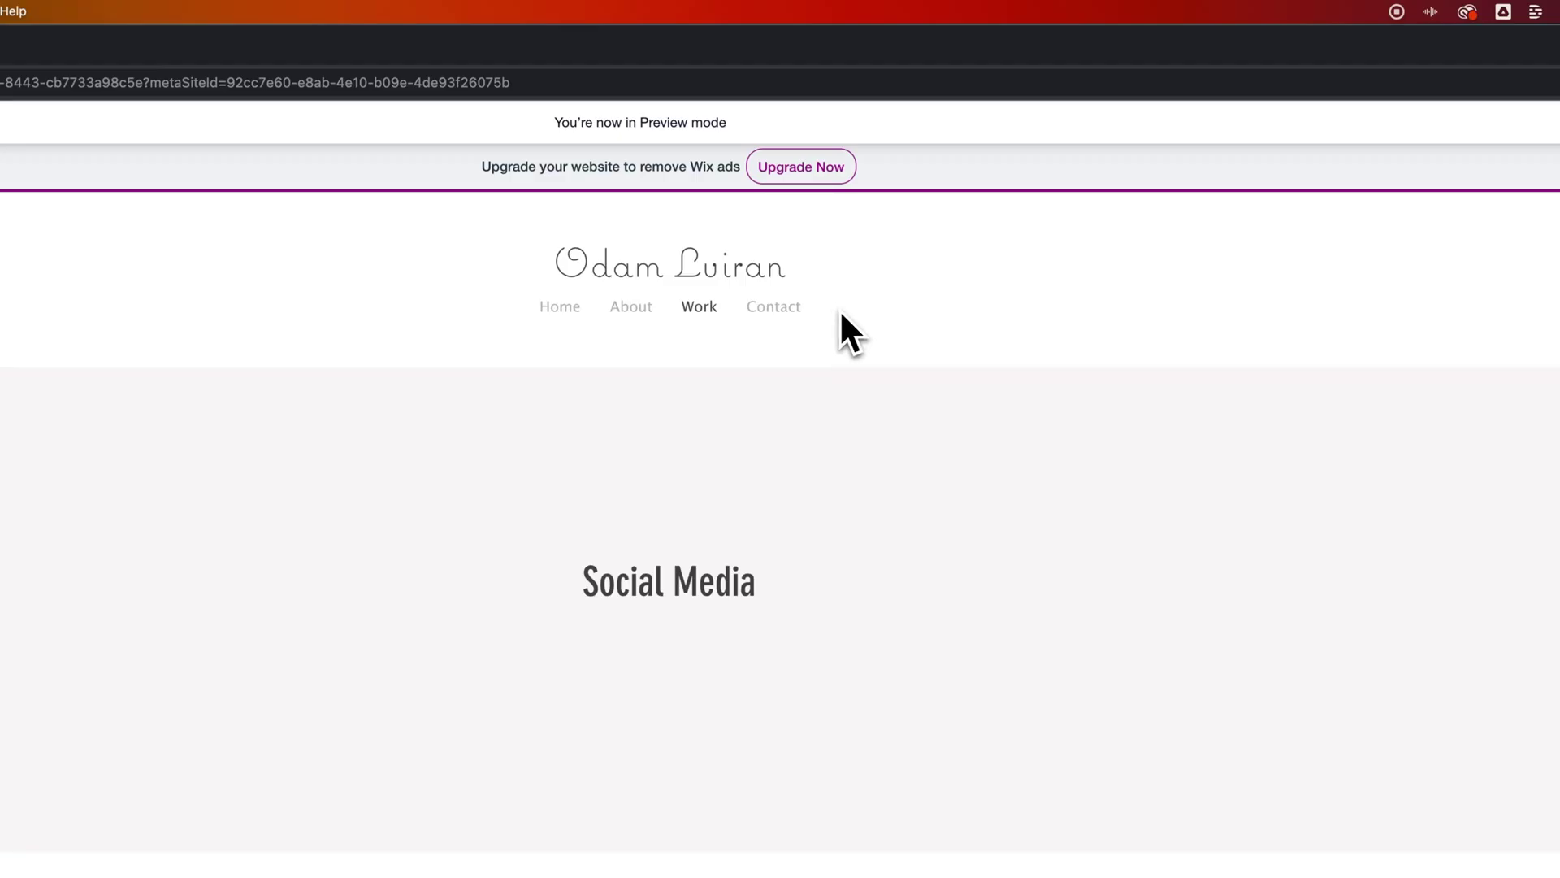
mouse_move(707, 317)
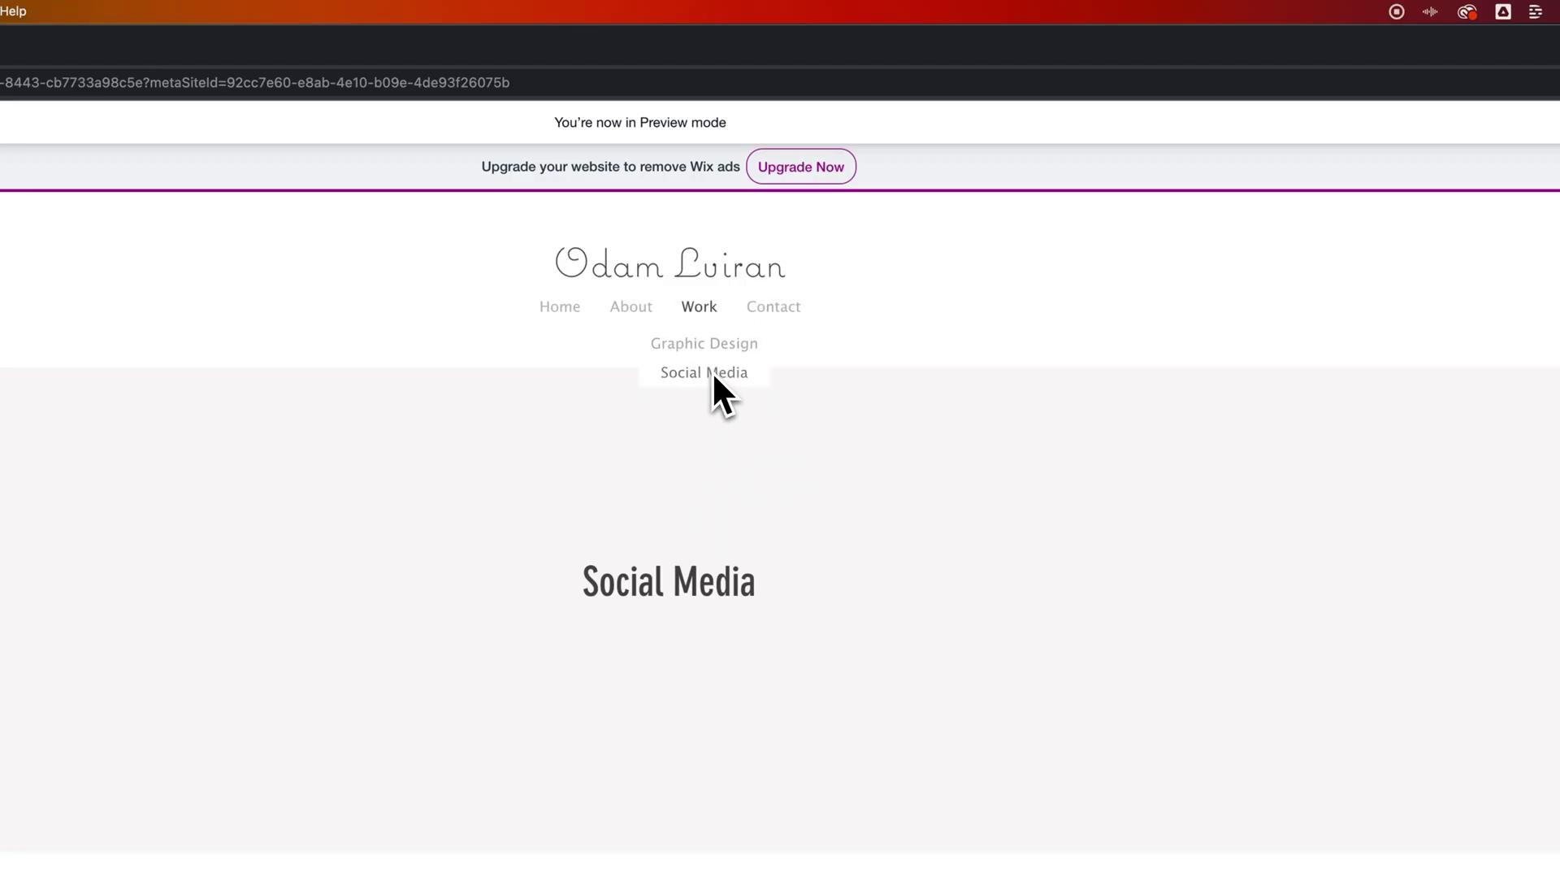
click(700, 309)
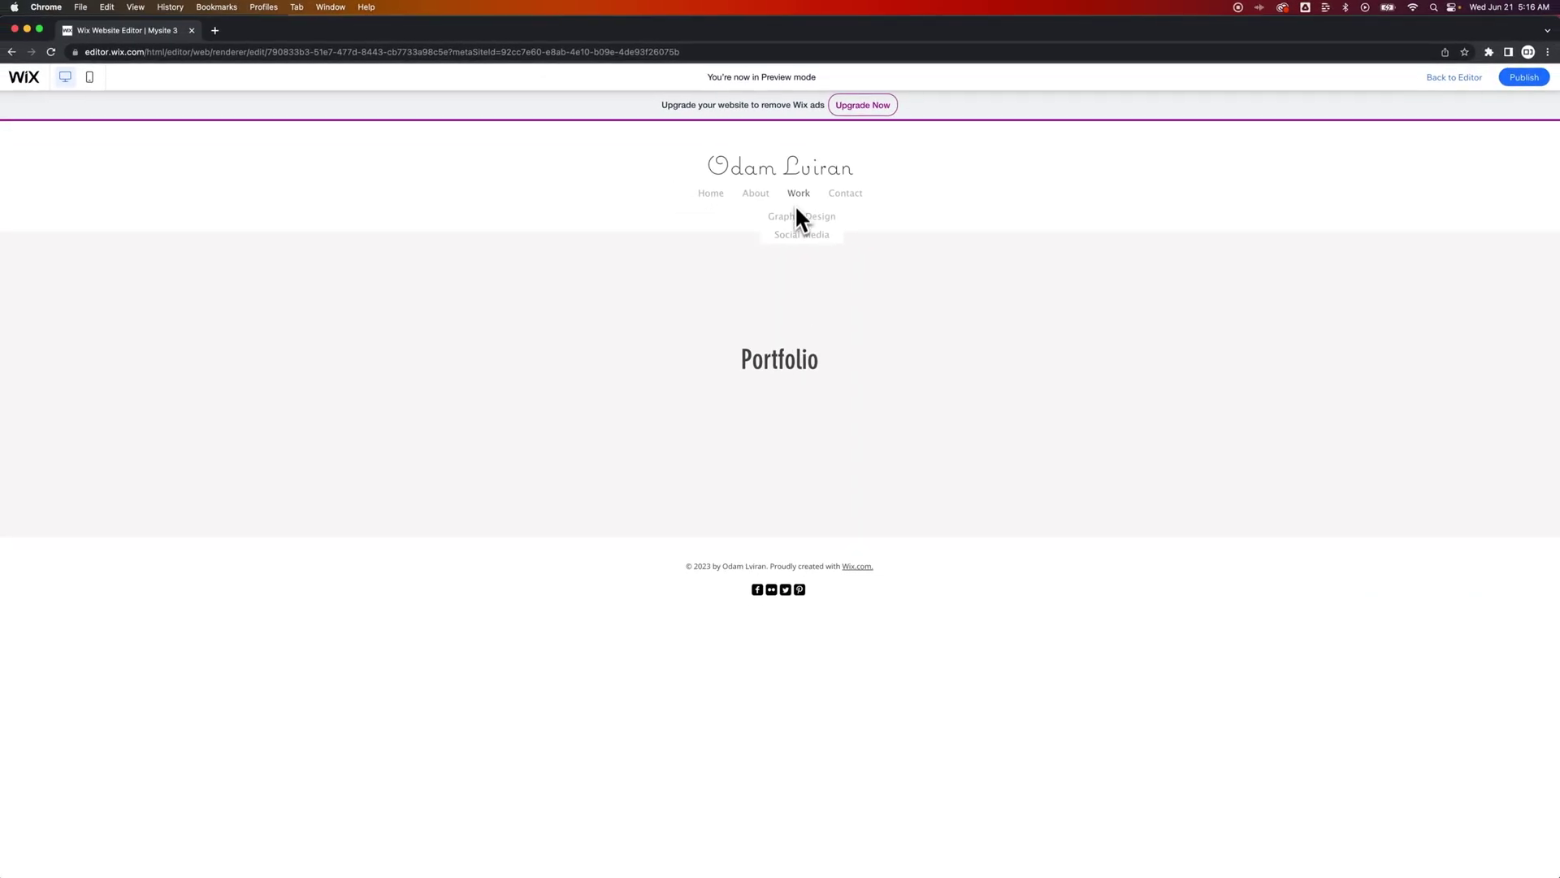
click(798, 220)
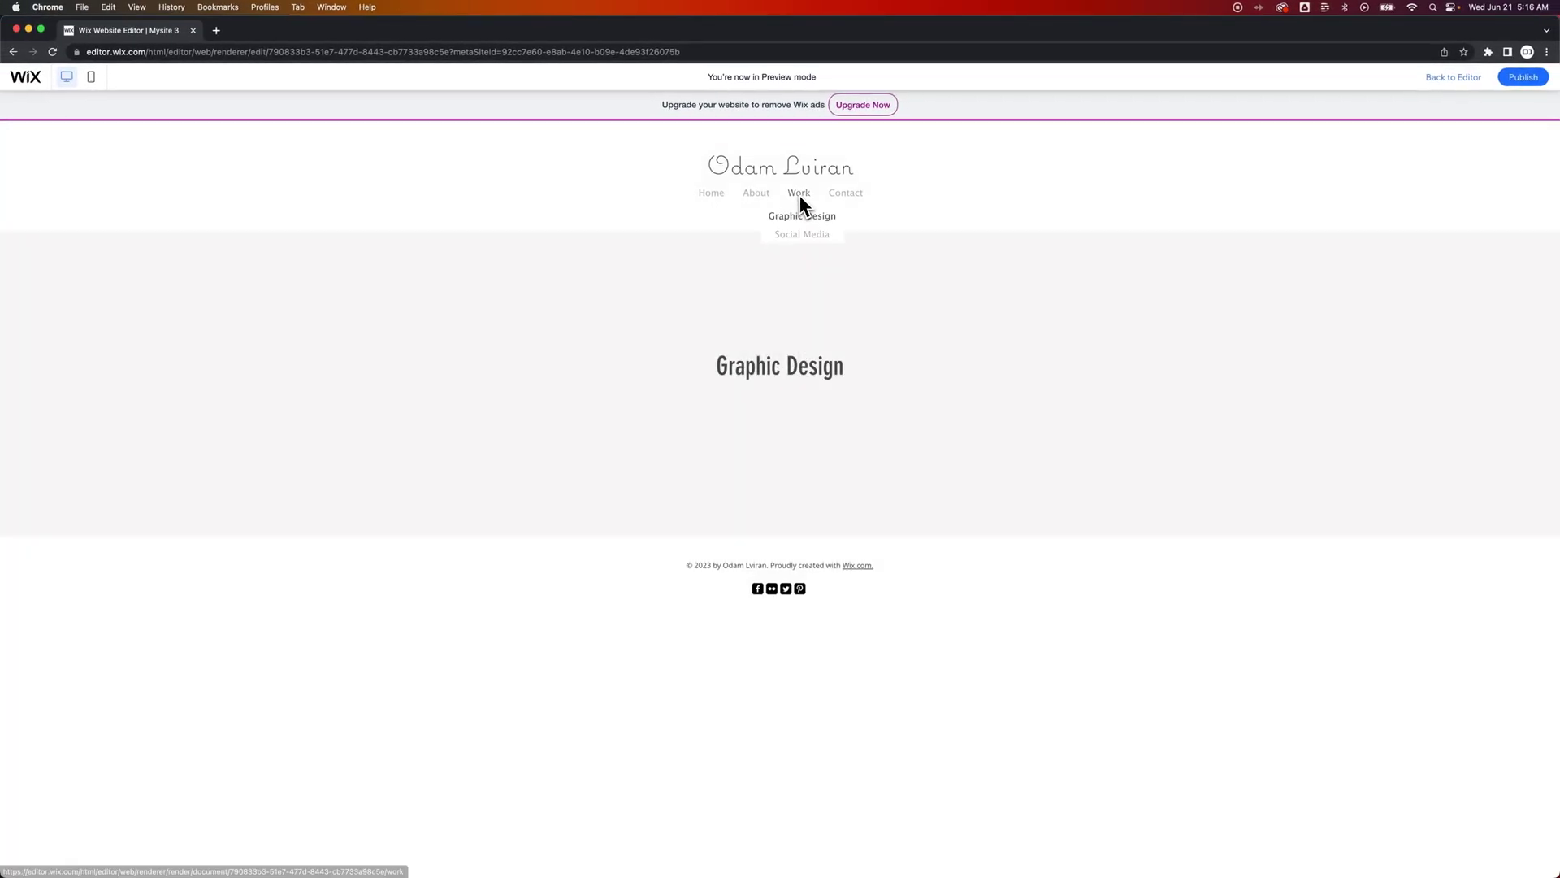
click(799, 195)
click(803, 234)
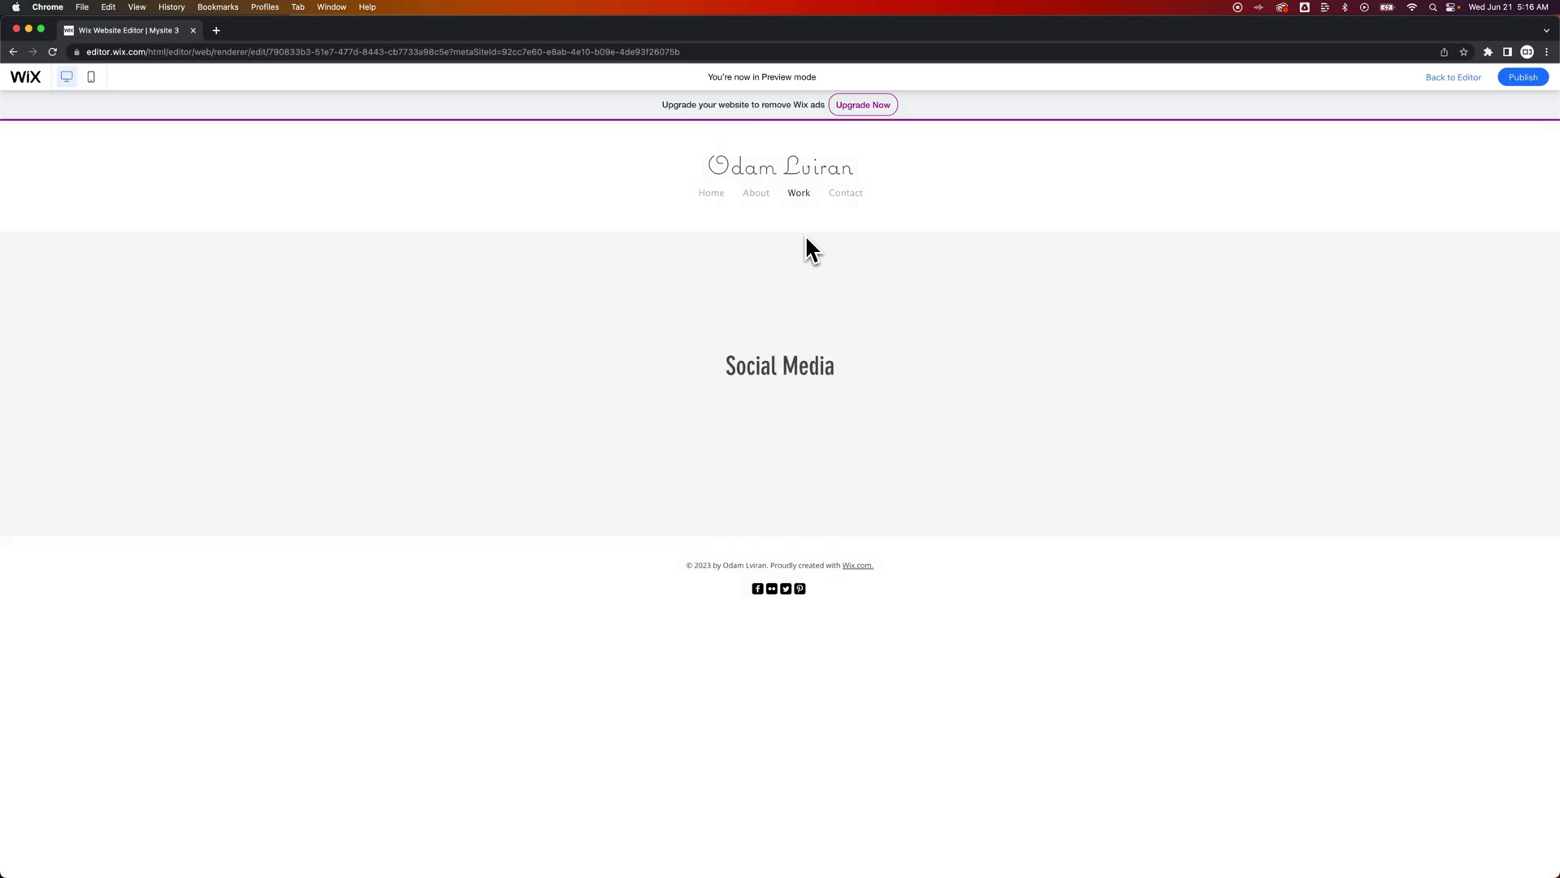
click(1445, 77)
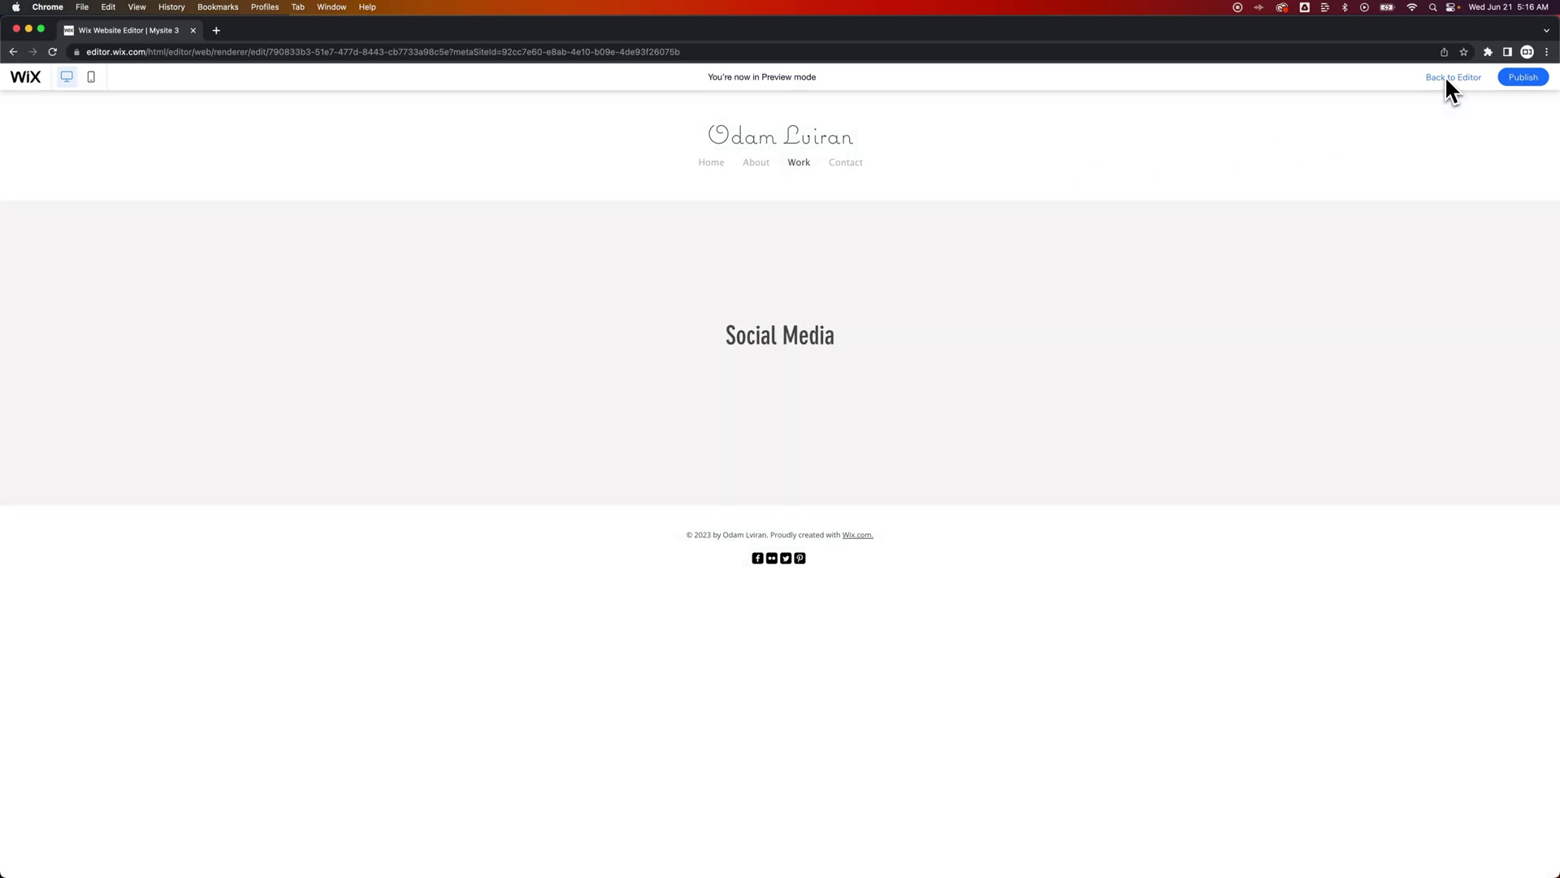